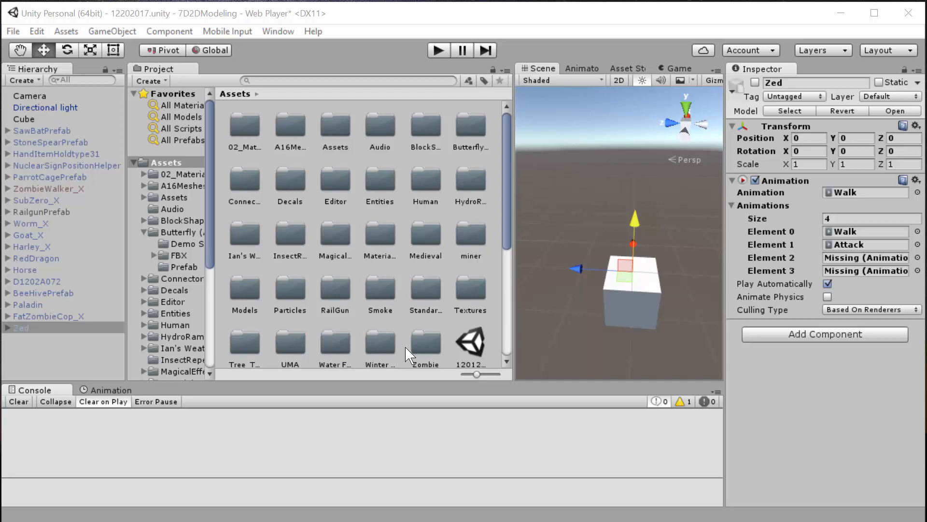
- Show the Animation timeline of the Zed object and widen the project's folder tree
{"action": "left_click", "coordinate": [107, 390]}
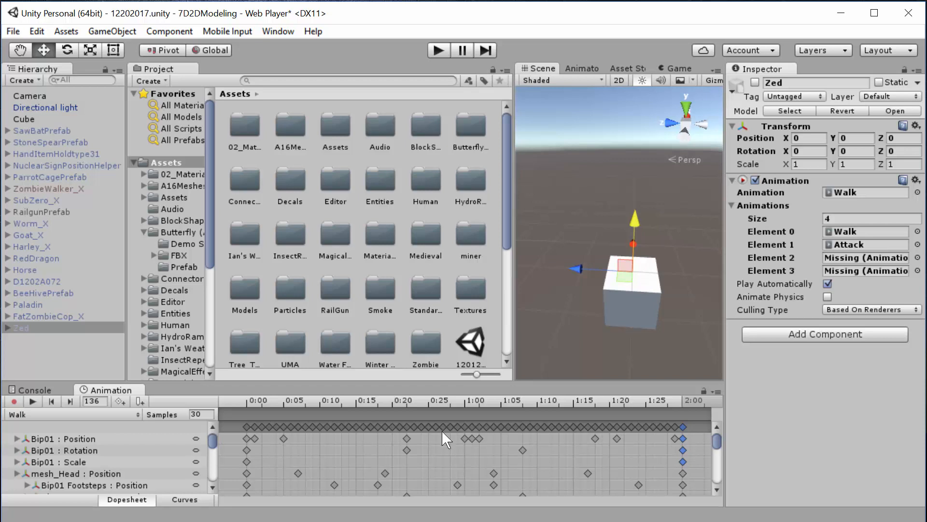
{"action": "left_click_drag", "start_coordinate": [213, 220], "coordinate": [233, 220]}
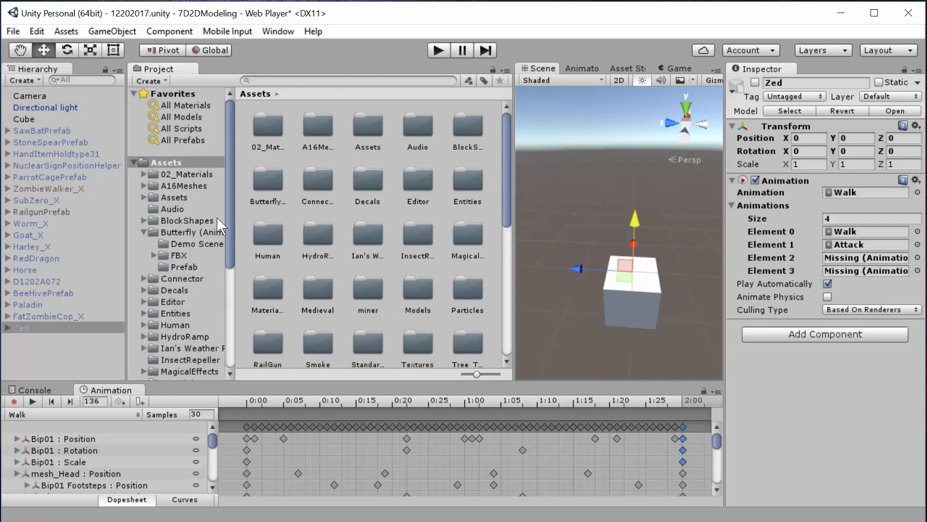
- Open the A16Meshes folder and search the project assets for "arlen"
{"action": "left_click", "coordinate": [189, 186]}
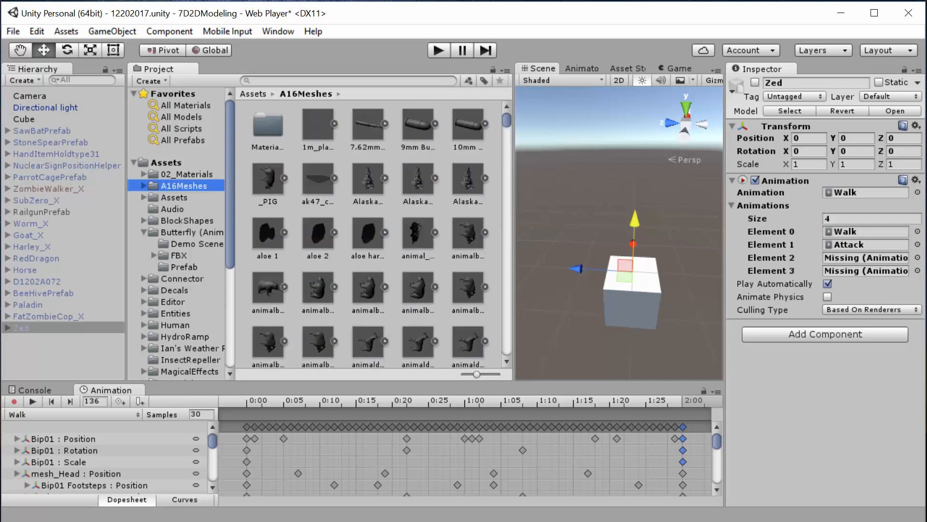
{"action": "left_click", "coordinate": [268, 81]}
{"action": "type", "text": "a"}
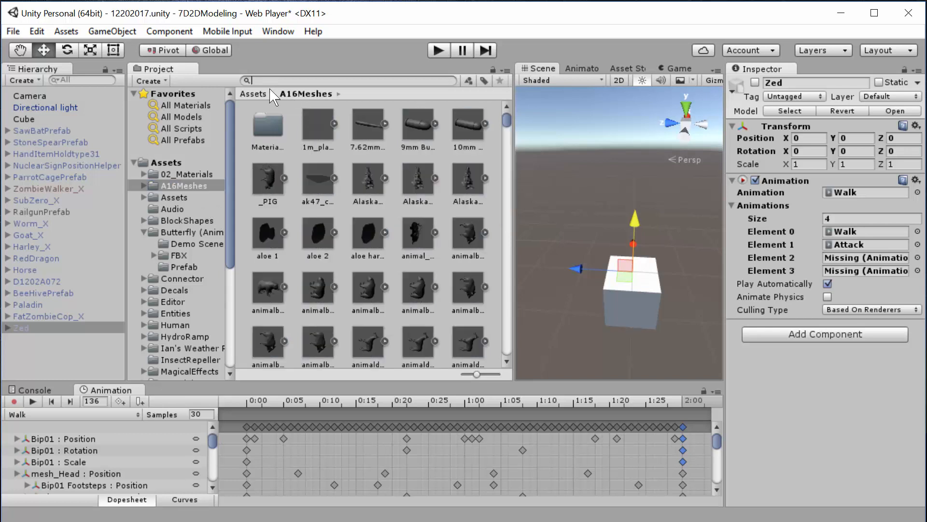
{"action": "type", "text": "rlen"}
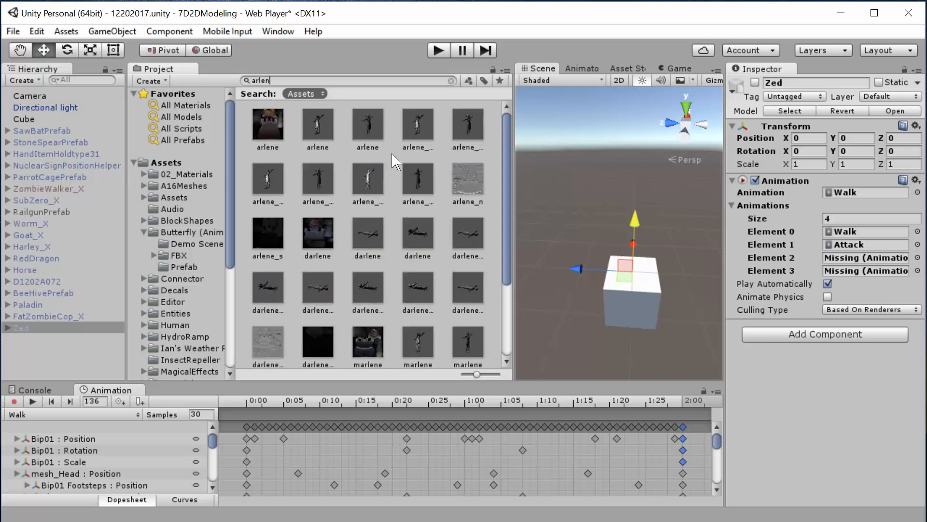
- Examine the arlene textures and meshes among the search results, including the LOD variants, arlene_n and arlene_s
{"action": "left_click", "coordinate": [271, 119]}
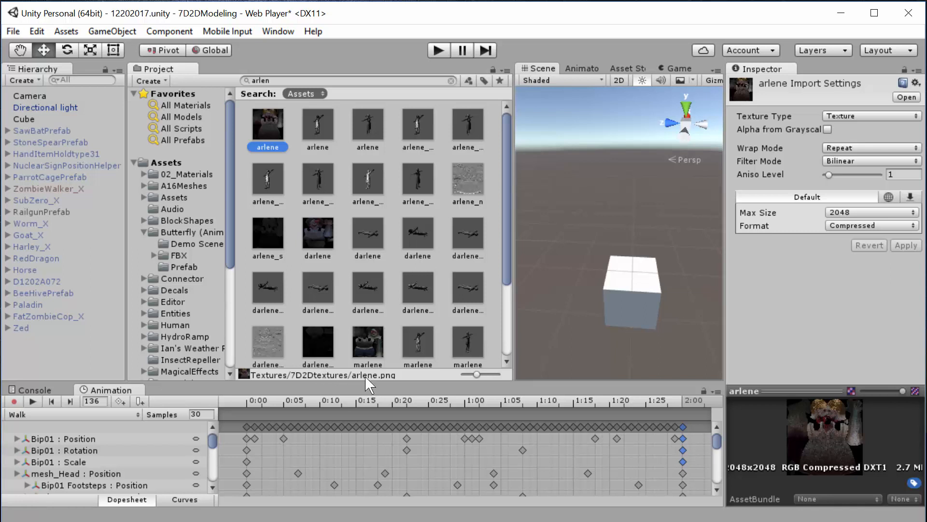
{"action": "left_click", "coordinate": [325, 137]}
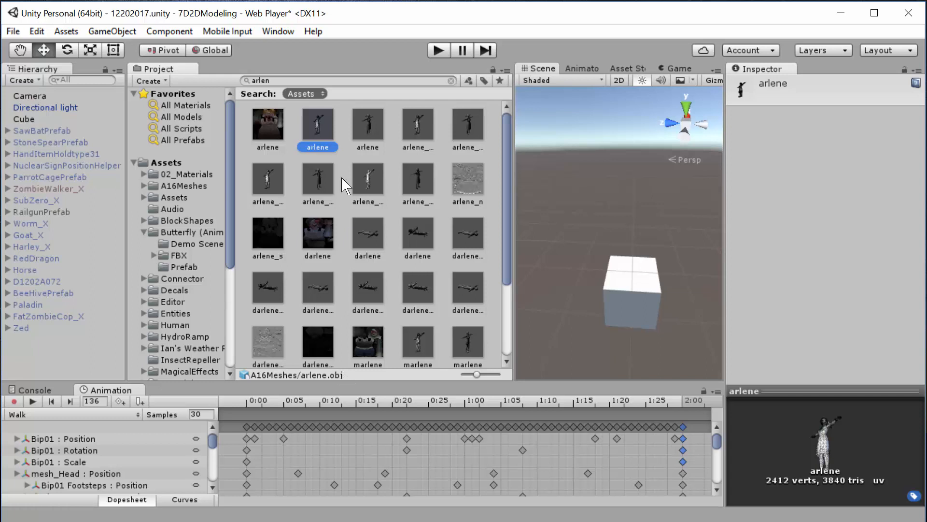
{"action": "left_click", "coordinate": [370, 126]}
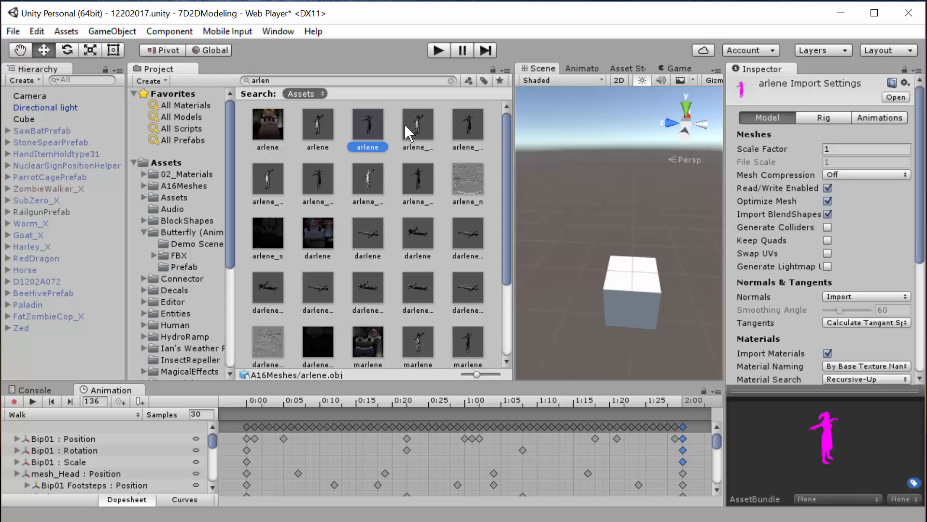
{"action": "left_click", "coordinate": [417, 126]}
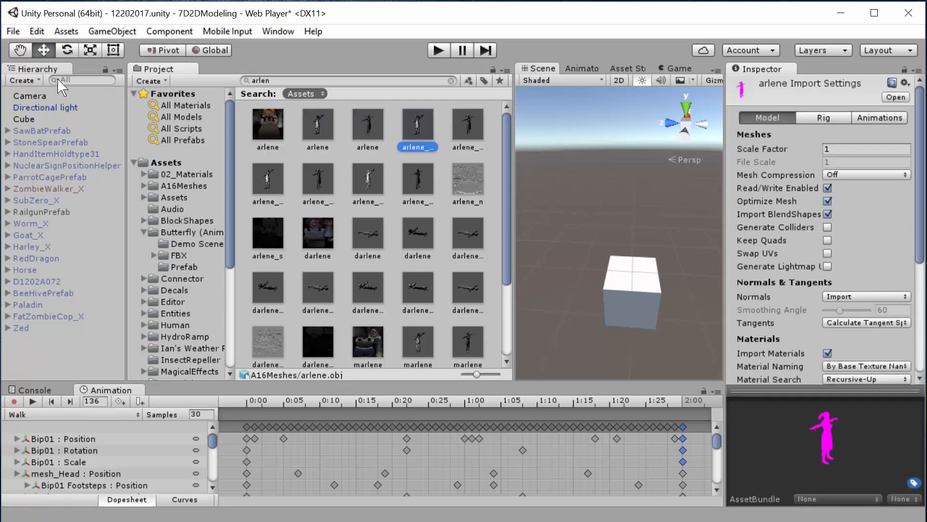
{"action": "left_click", "coordinate": [462, 133]}
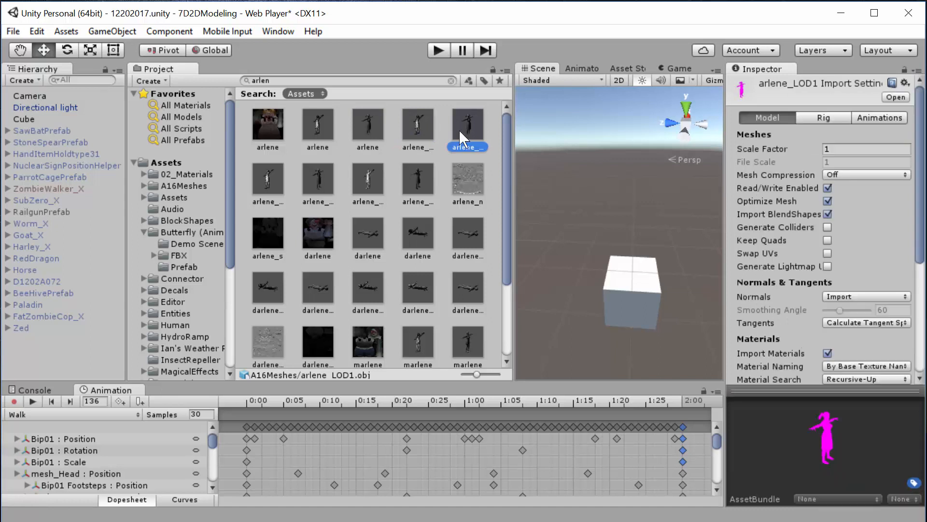
{"action": "left_click", "coordinate": [337, 185]}
{"action": "left_click", "coordinate": [406, 183]}
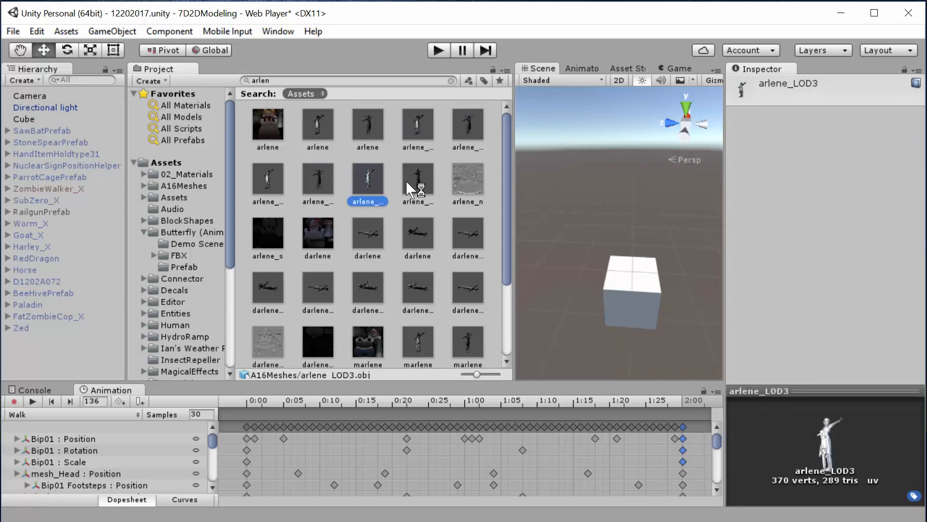
{"action": "left_click", "coordinate": [474, 179]}
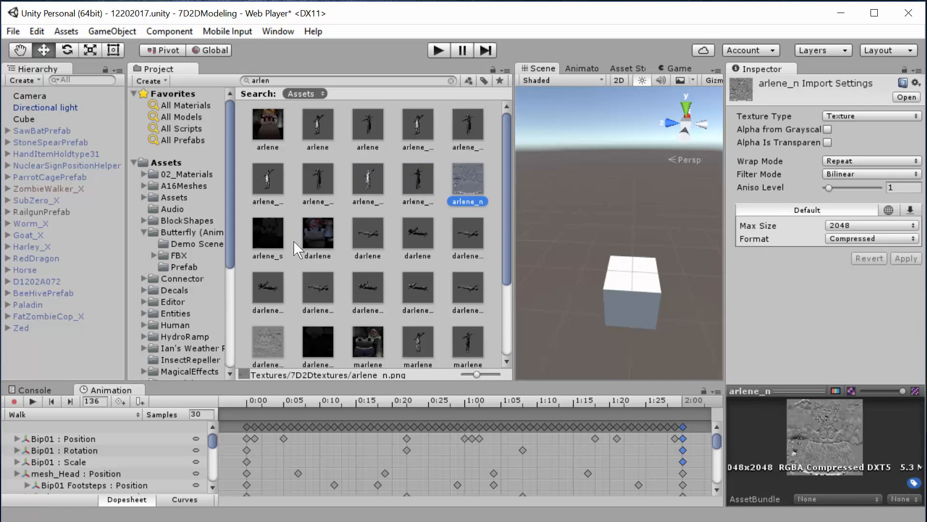
{"action": "left_click", "coordinate": [269, 234]}
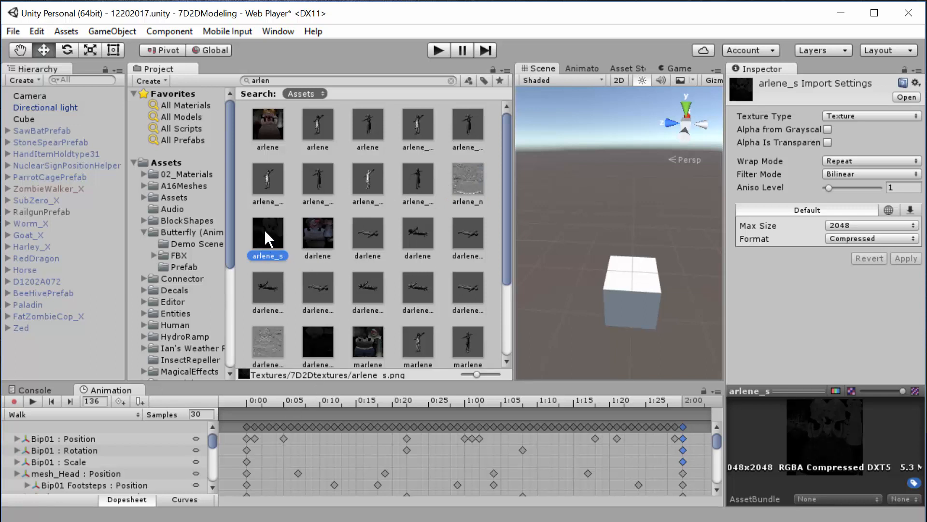
- Select the arlene.obj mesh and reveal its source file in File Explorer
{"action": "left_click", "coordinate": [280, 122]}
{"action": "left_click", "coordinate": [321, 124]}
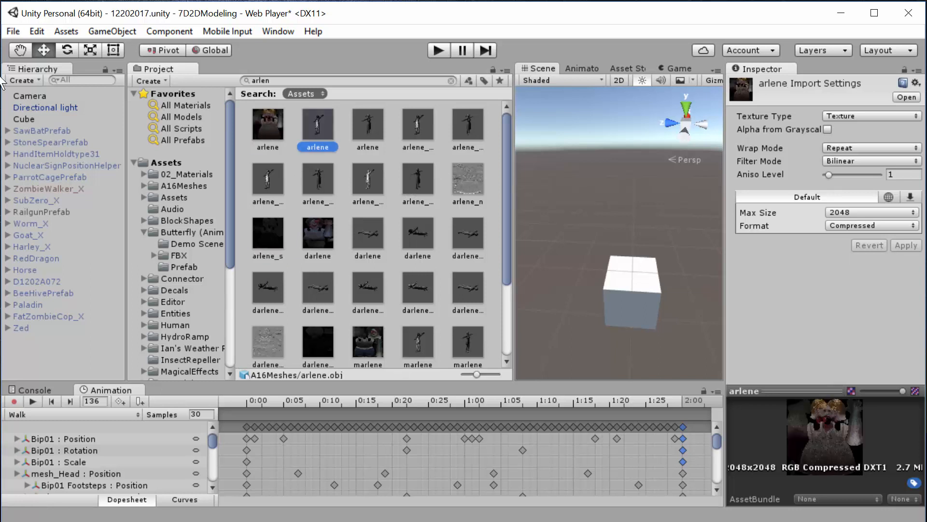
{"action": "left_click", "coordinate": [367, 123]}
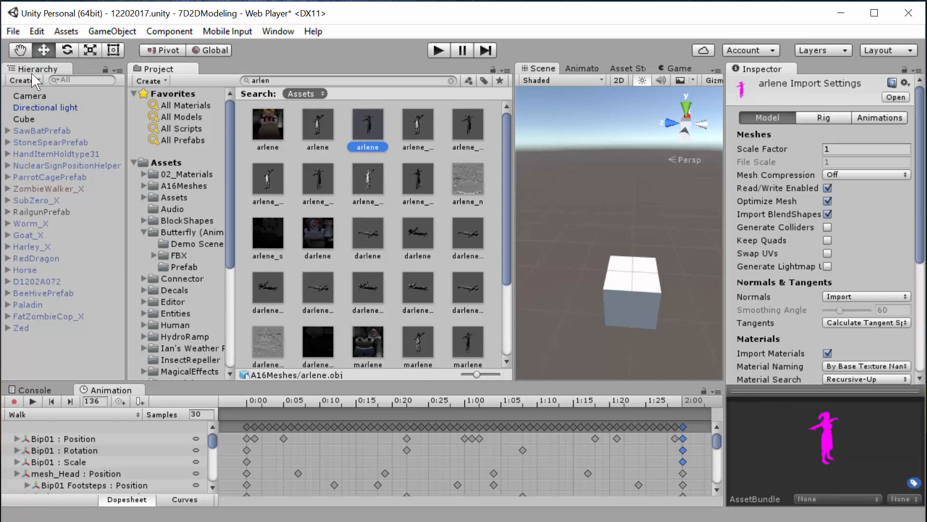
{"action": "left_click", "coordinate": [322, 117]}
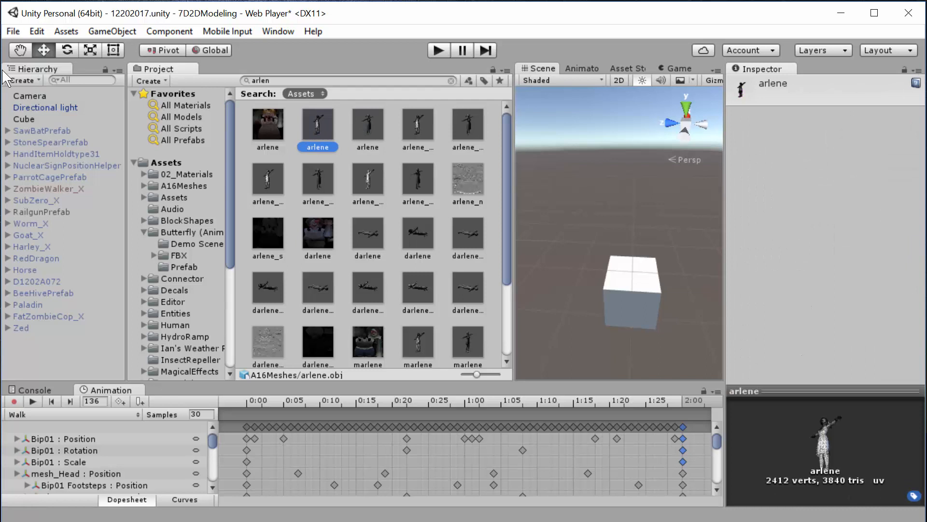
{"action": "right_click", "coordinate": [320, 122]}
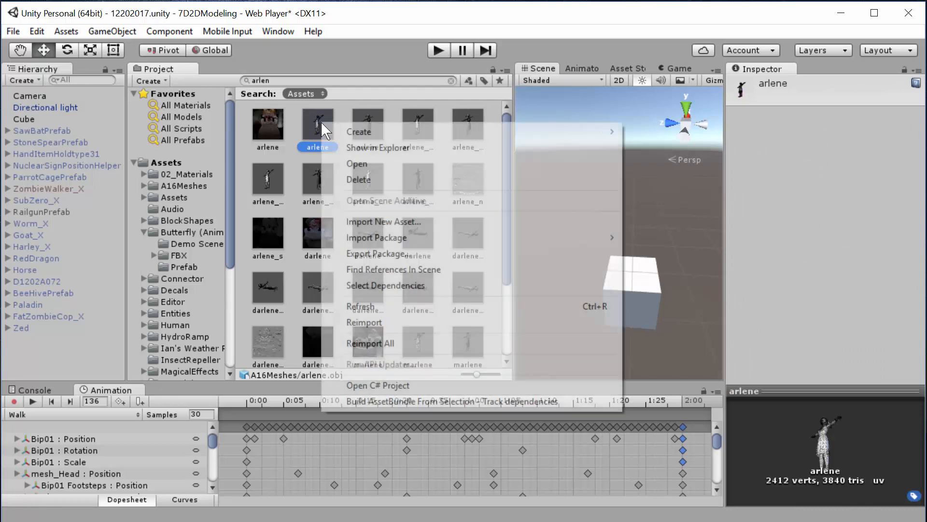
{"action": "left_click", "coordinate": [377, 147]}
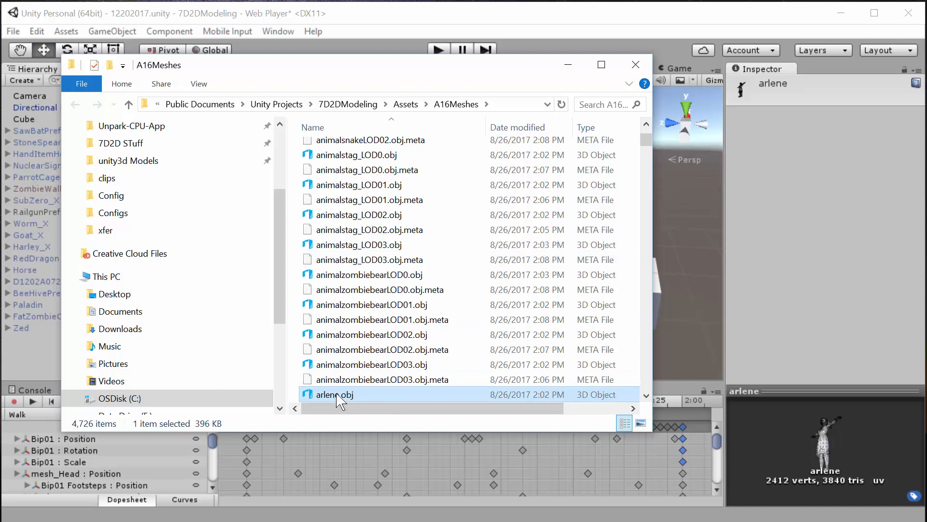
- Copy arlene.obj from the A16Meshes folder to the desktop and minimise the folder window
{"action": "right_click_drag", "start_coordinate": [213, 521], "coordinate": [212, 521]}
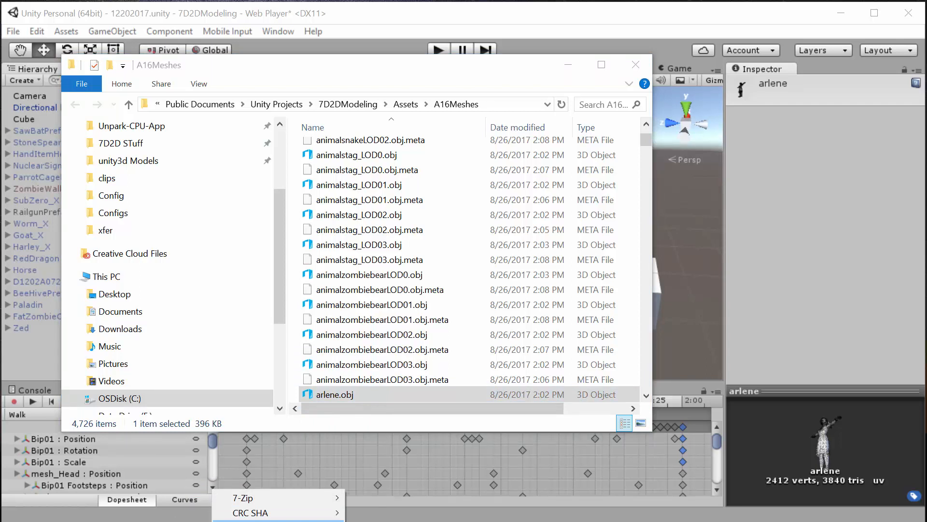
{"action": "left_click", "coordinate": [241, 521]}
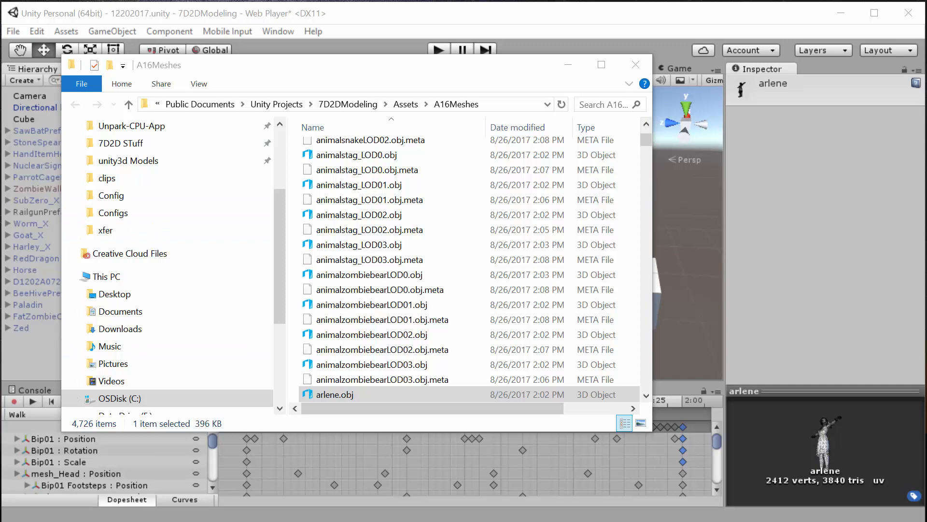
{"action": "left_click", "coordinate": [569, 67]}
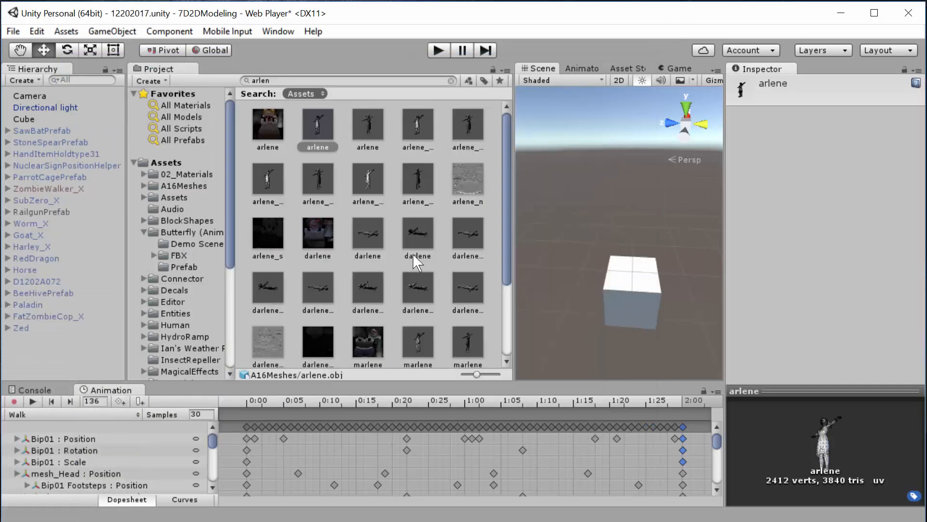
- Minimise Unity, switch to Mixamo in the browser and look through its character library
{"action": "left_click", "coordinate": [840, 20]}
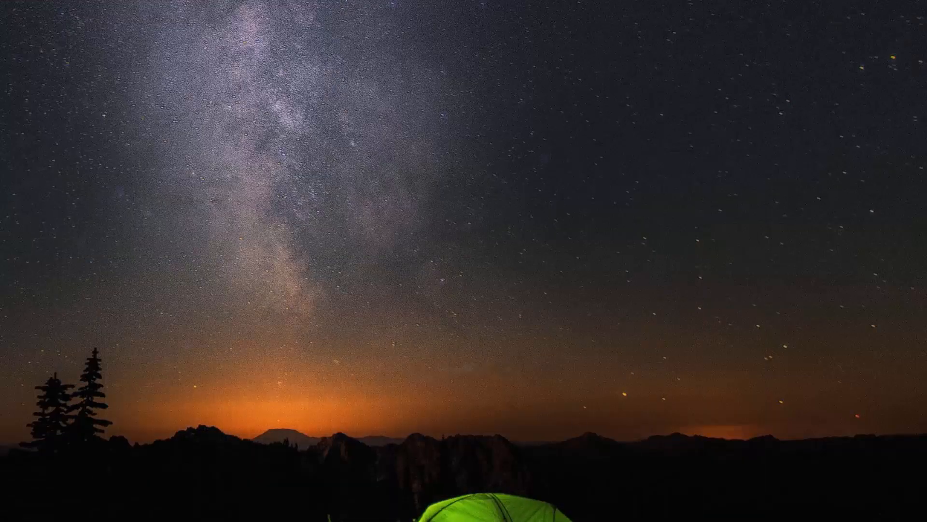
{"action": "key", "text": "alt+Tab"}
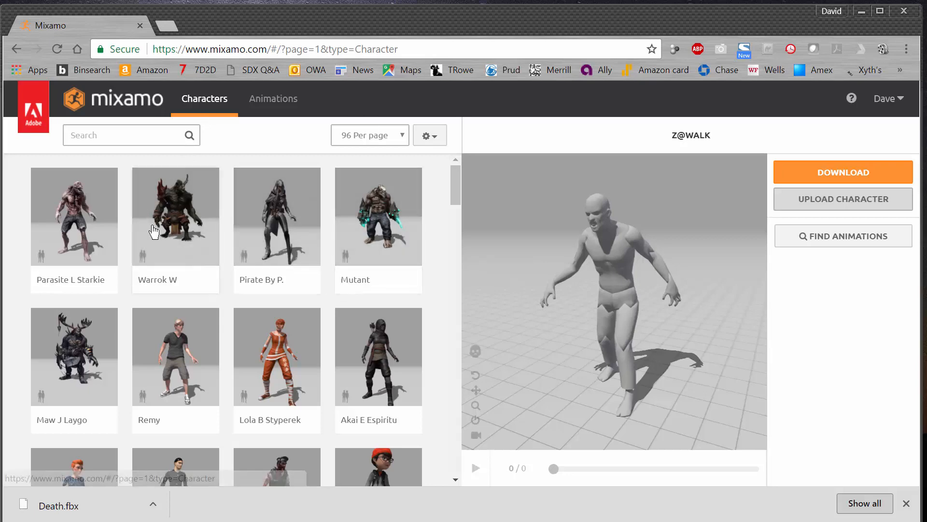
{"action": "scroll", "coordinate": [182, 272], "scroll_direction": "down", "scroll_amount": 10}
{"action": "scroll", "coordinate": [183, 272], "scroll_direction": "down", "scroll_amount": 12}
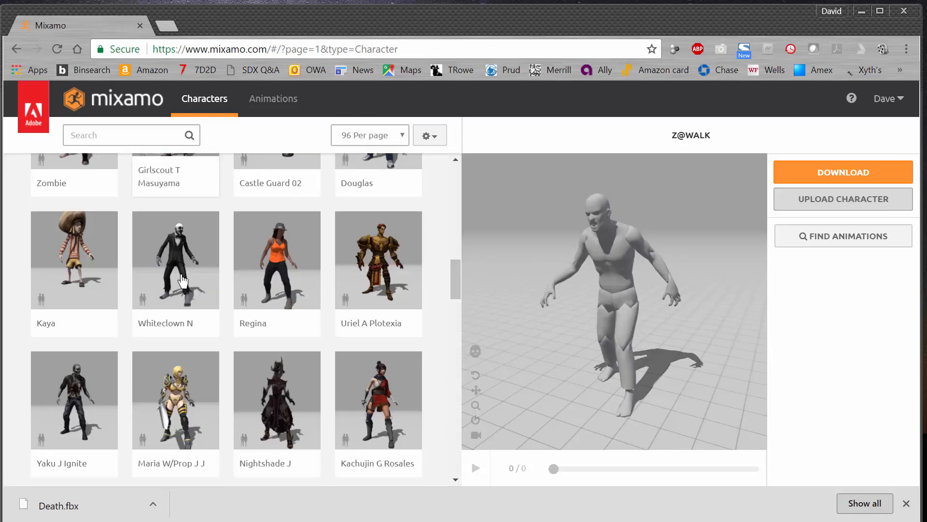
{"action": "scroll", "coordinate": [183, 275], "scroll_direction": "down", "scroll_amount": 5}
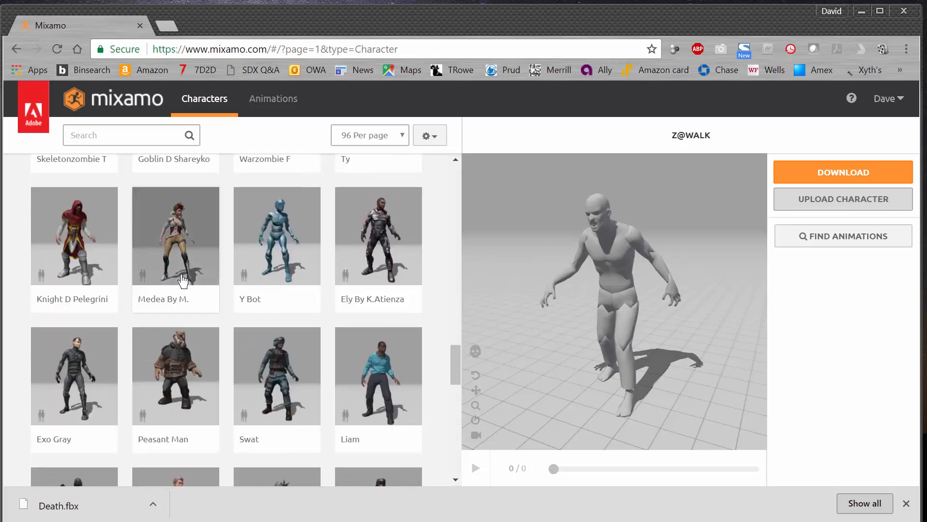
{"action": "scroll", "coordinate": [185, 275], "scroll_direction": "up", "scroll_amount": 3}
{"action": "scroll", "coordinate": [196, 275], "scroll_direction": "down", "scroll_amount": 5}
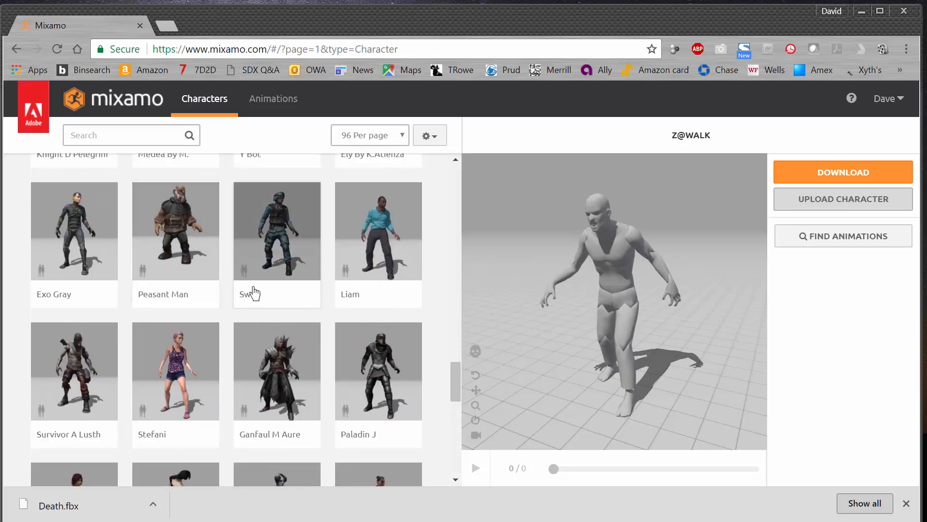
{"action": "scroll", "coordinate": [251, 290], "scroll_direction": "down", "scroll_amount": 1}
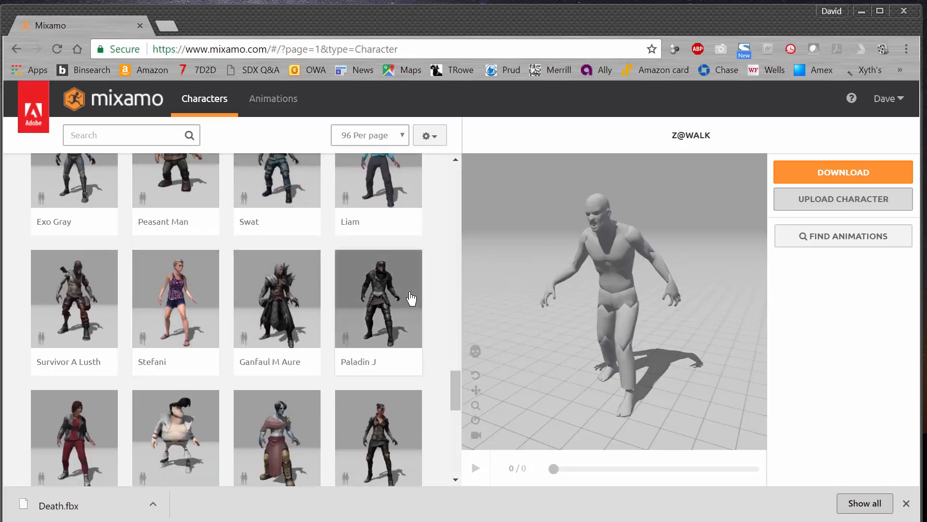
{"action": "scroll", "coordinate": [400, 299], "scroll_direction": "down", "scroll_amount": 2}
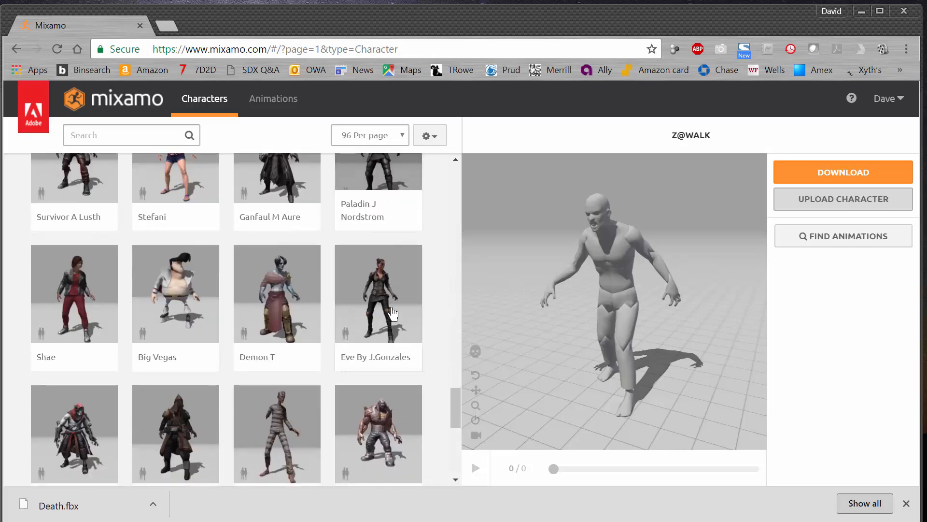
{"action": "scroll", "coordinate": [290, 280], "scroll_direction": "up", "scroll_amount": 20}
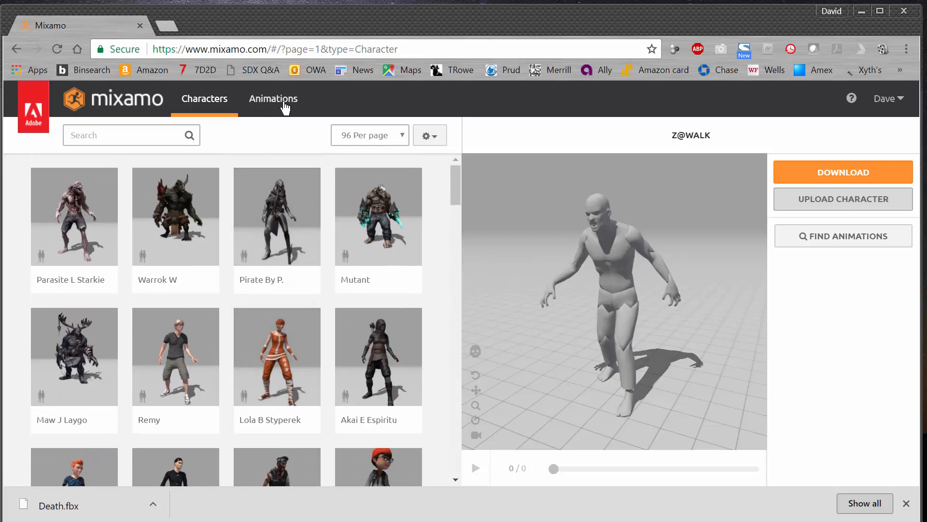
- Upload the copied arlene.obj file to Mixamo as a new character
{"action": "left_click", "coordinate": [887, 98]}
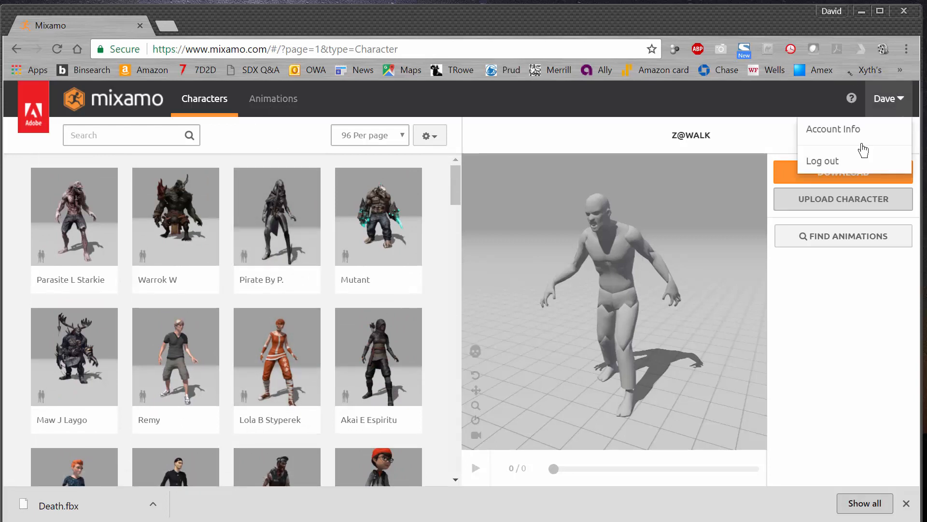
{"action": "left_click", "coordinate": [828, 204]}
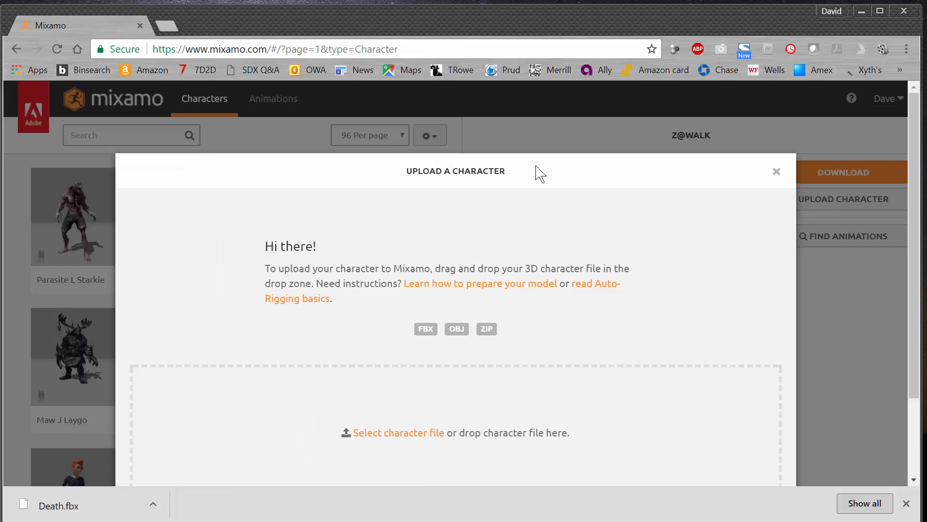
{"action": "scroll", "coordinate": [696, 200], "scroll_direction": "down", "scroll_amount": 2}
{"action": "scroll", "coordinate": [698, 188], "scroll_direction": "up", "scroll_amount": 2}
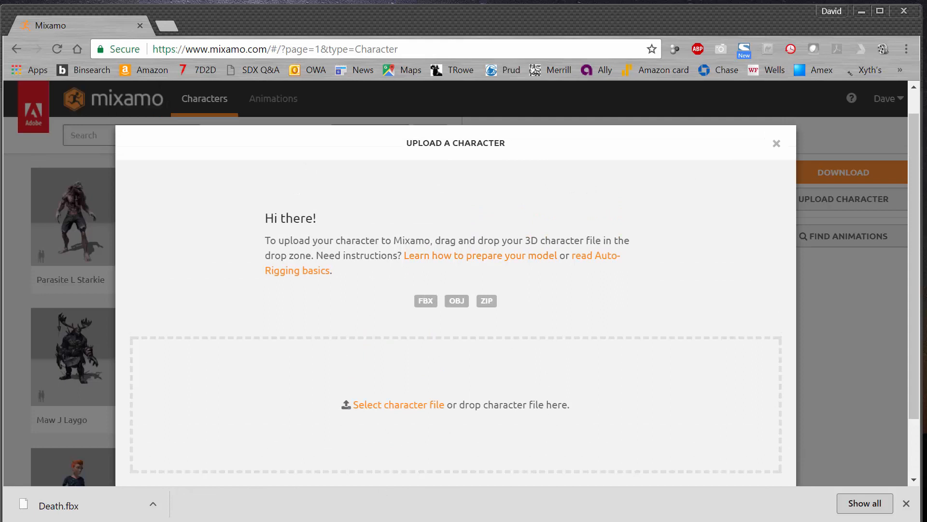
{"action": "left_click_drag", "start_coordinate": [255, 519], "coordinate": [419, 392]}
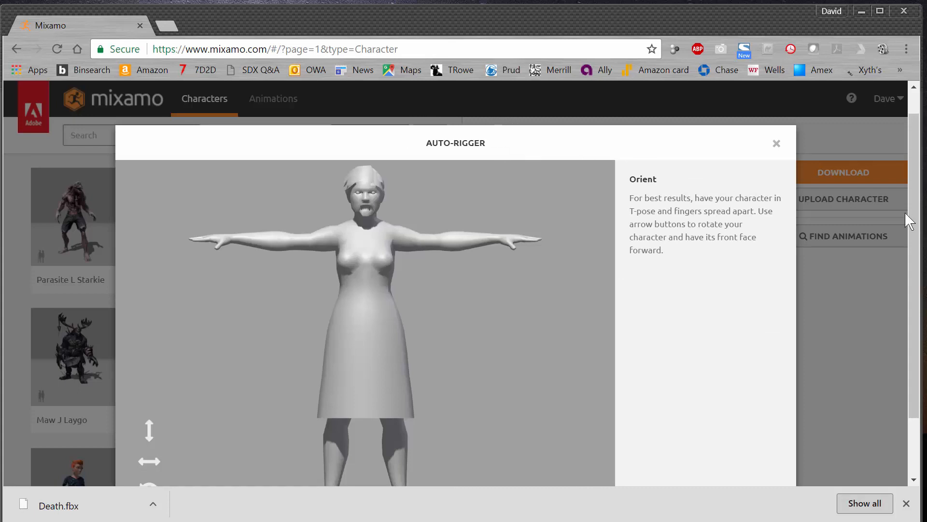
- Rotate the character through a full turn about the Z-axis, back to facing forward
{"action": "scroll", "coordinate": [864, 234], "scroll_direction": "down", "scroll_amount": 2}
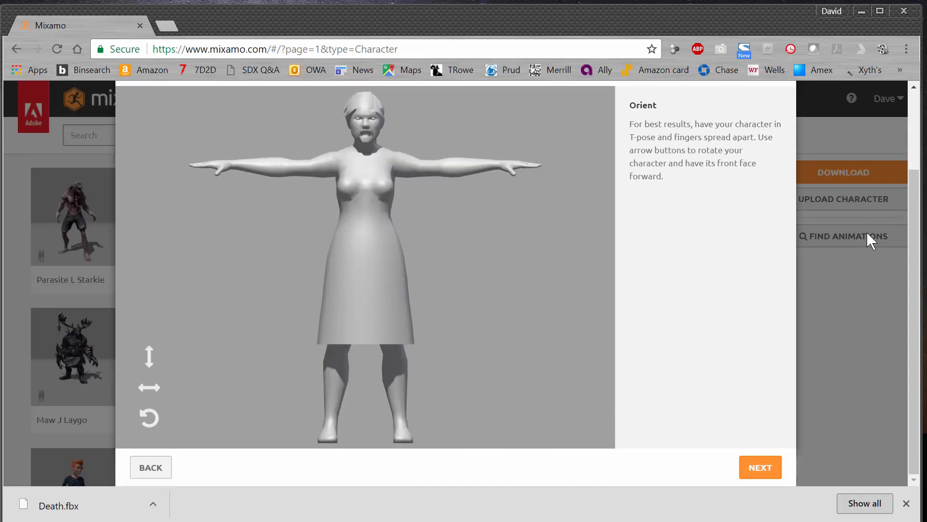
{"action": "scroll", "coordinate": [391, 241], "scroll_direction": "up", "scroll_amount": 2}
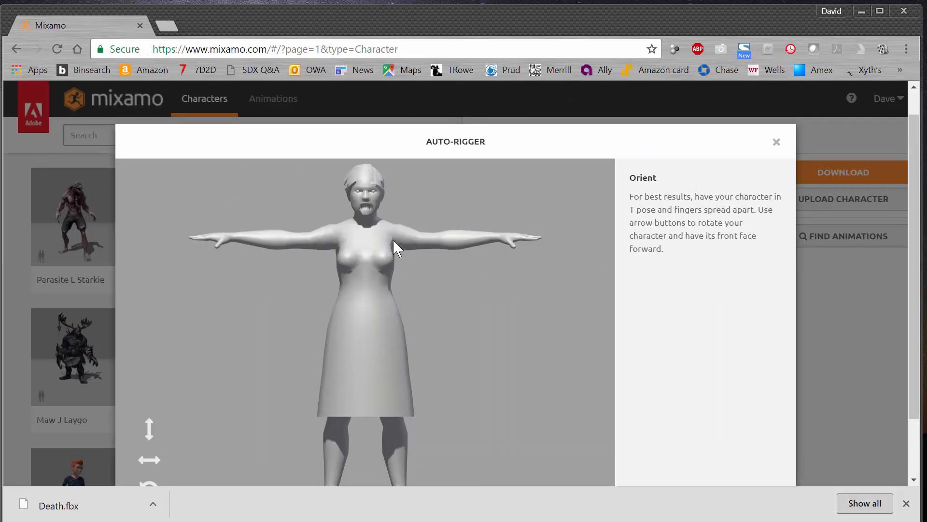
{"action": "scroll", "coordinate": [393, 239], "scroll_direction": "down", "scroll_amount": 2}
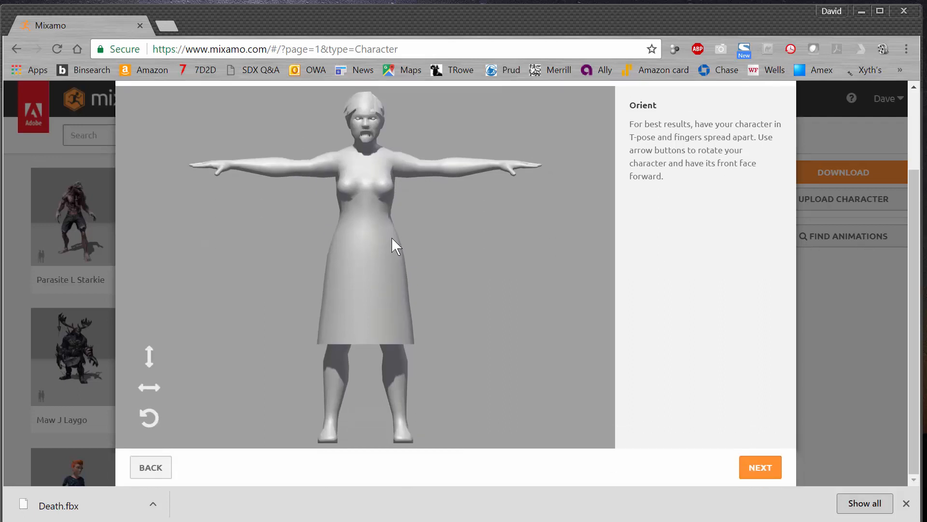
{"action": "left_click", "coordinate": [161, 419]}
{"action": "left_click", "coordinate": [157, 420]}
{"action": "left_click", "coordinate": [156, 421]}
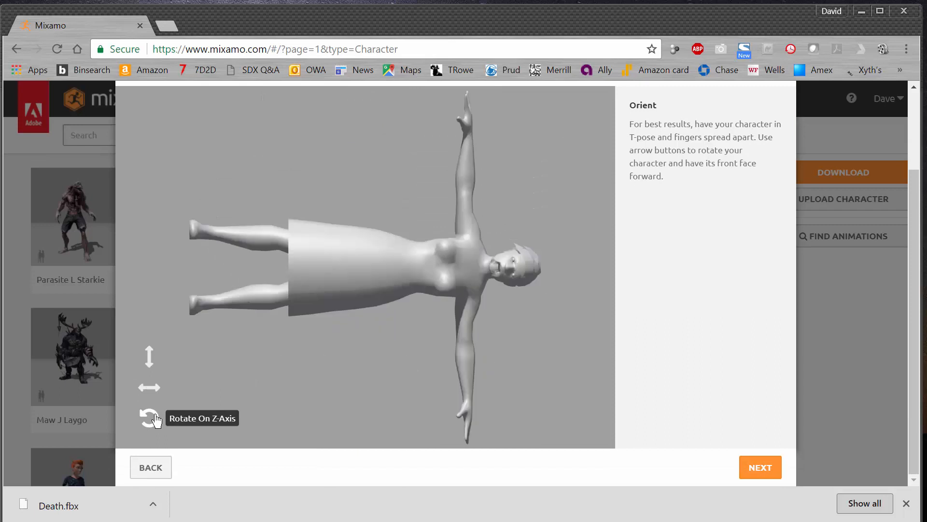
{"action": "left_click", "coordinate": [156, 421]}
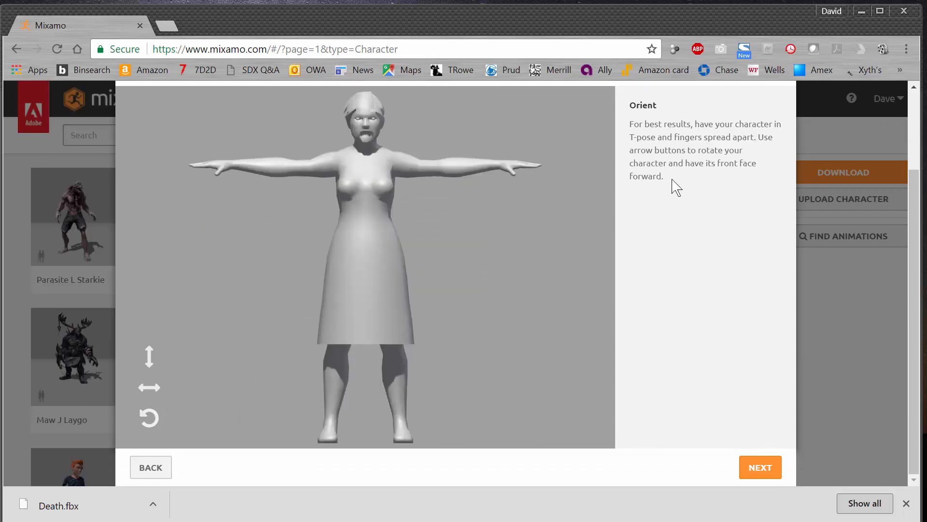
- Accept the character's orientation and place the chin, wrist, elbow, knee and groin markers on the model with symmetry
{"action": "left_click", "coordinate": [757, 473]}
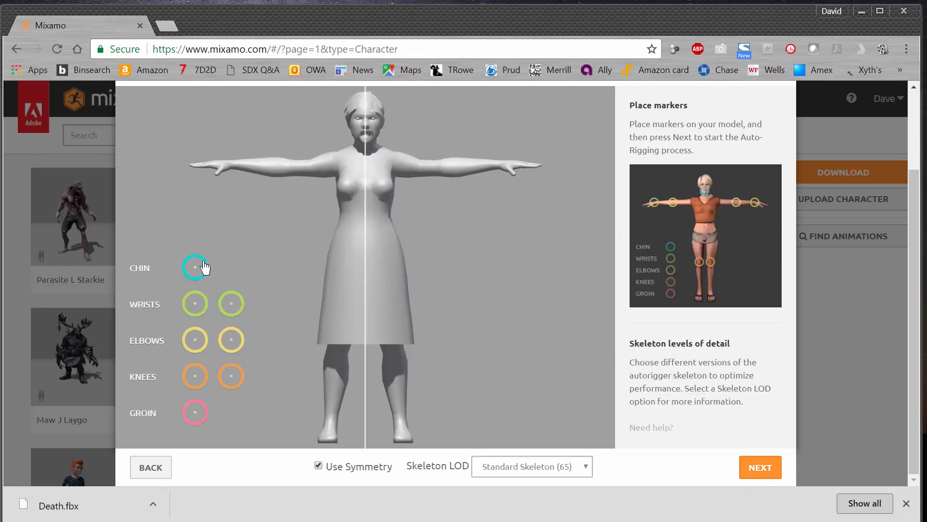
{"action": "mouse_move", "coordinate": [194, 269]}
{"action": "left_mouse_down"}
{"action": "mouse_move", "coordinate": [317, 214]}
{"action": "mouse_move", "coordinate": [357, 142]}
{"action": "mouse_move", "coordinate": [365, 144]}
{"action": "left_mouse_up"}
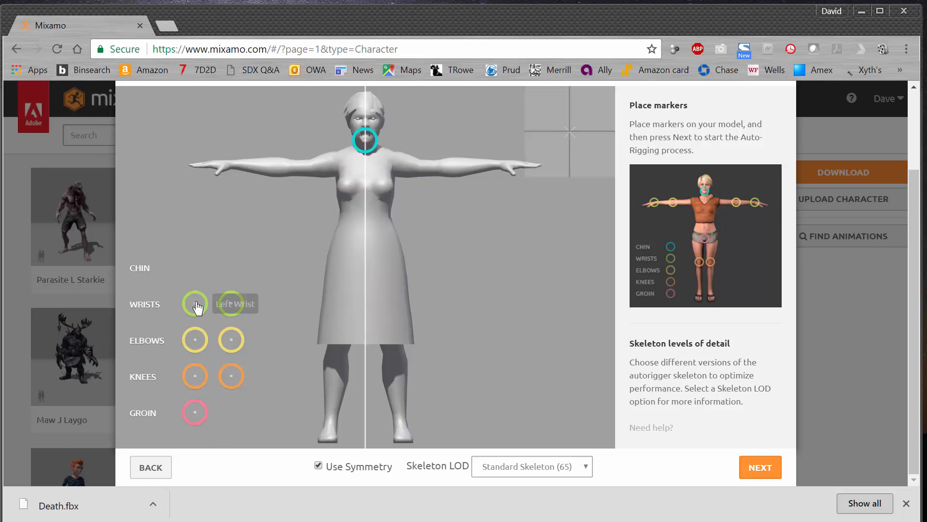
{"action": "mouse_move", "coordinate": [195, 303]}
{"action": "left_mouse_down"}
{"action": "mouse_move", "coordinate": [217, 182]}
{"action": "mouse_move", "coordinate": [233, 170]}
{"action": "left_mouse_up"}
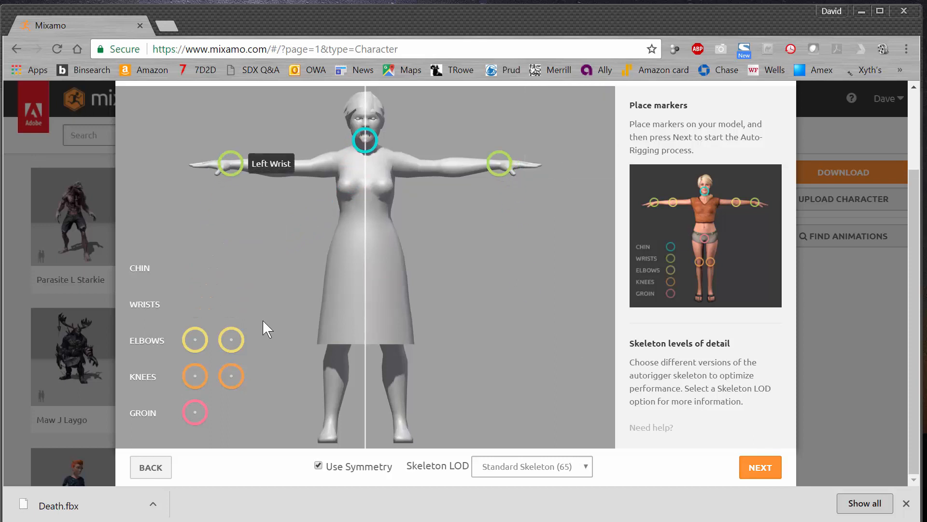
{"action": "mouse_move", "coordinate": [232, 338]}
{"action": "left_mouse_down"}
{"action": "mouse_move", "coordinate": [258, 211]}
{"action": "mouse_move", "coordinate": [288, 166]}
{"action": "left_mouse_up"}
{"action": "mouse_move", "coordinate": [195, 376]}
{"action": "left_mouse_down"}
{"action": "mouse_move", "coordinate": [355, 373]}
{"action": "mouse_move", "coordinate": [337, 352]}
{"action": "left_mouse_up"}
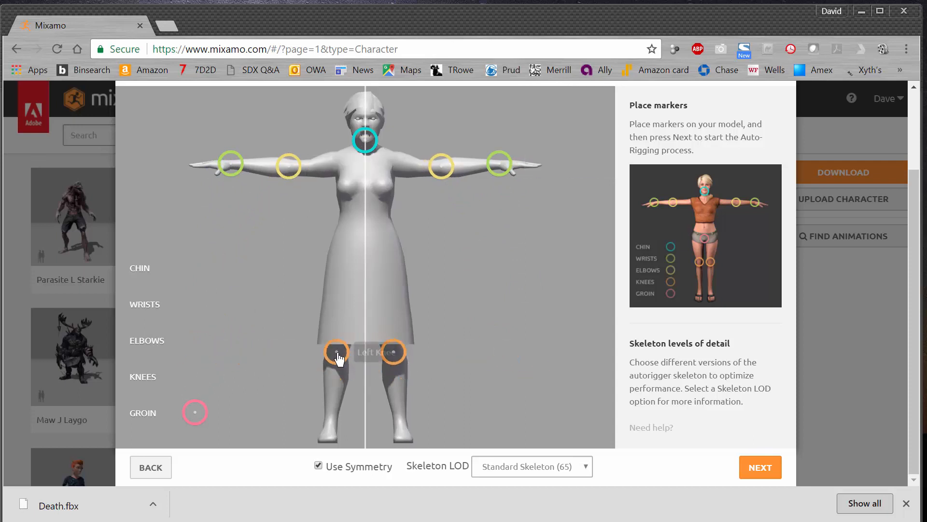
{"action": "mouse_move", "coordinate": [195, 412]}
{"action": "left_mouse_down"}
{"action": "mouse_move", "coordinate": [364, 312]}
{"action": "mouse_move", "coordinate": [366, 274]}
{"action": "left_mouse_up"}
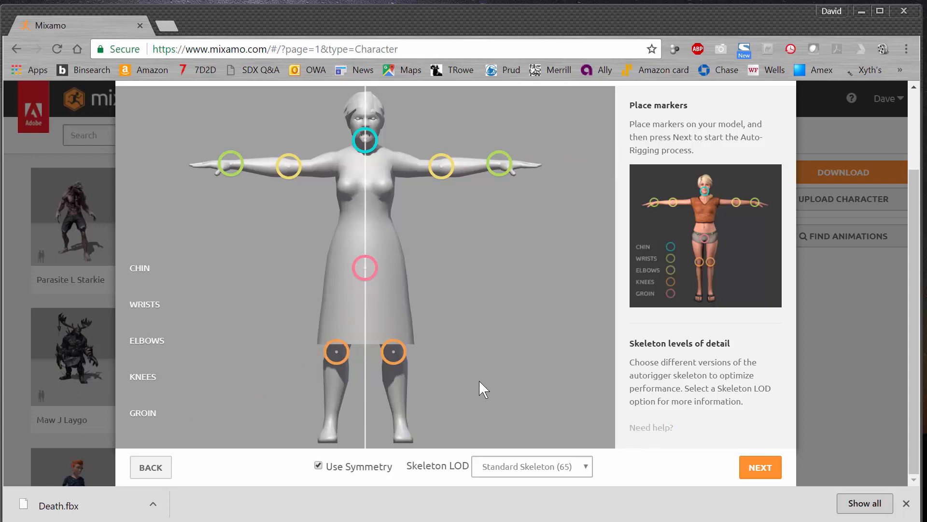
- Auto-rig the character with the Standard Skeleton (65) level of detail and accept the rigged result
{"action": "left_click", "coordinate": [586, 469]}
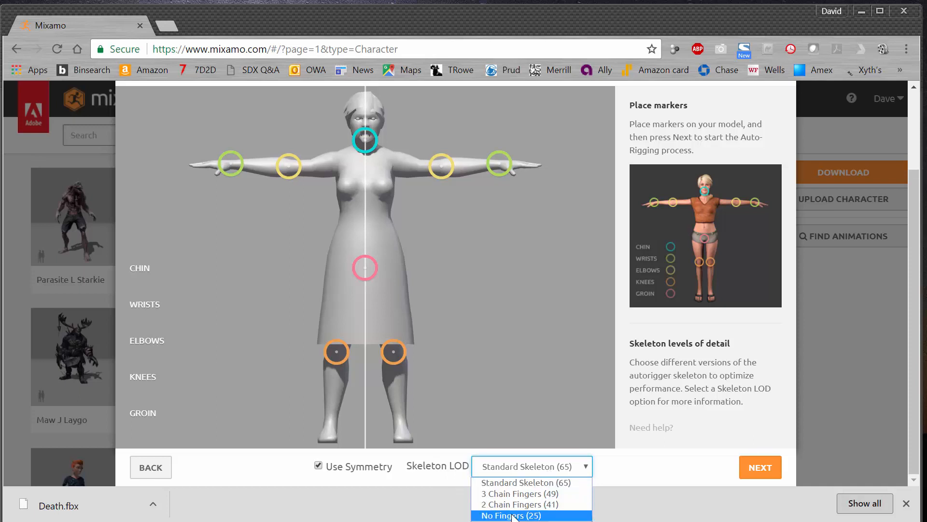
{"action": "left_click", "coordinate": [477, 445]}
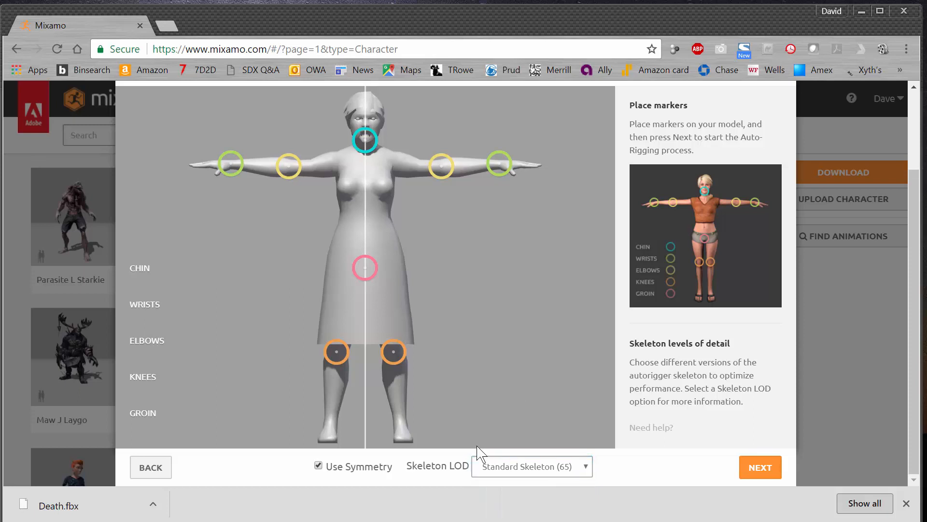
{"action": "left_click", "coordinate": [756, 469]}
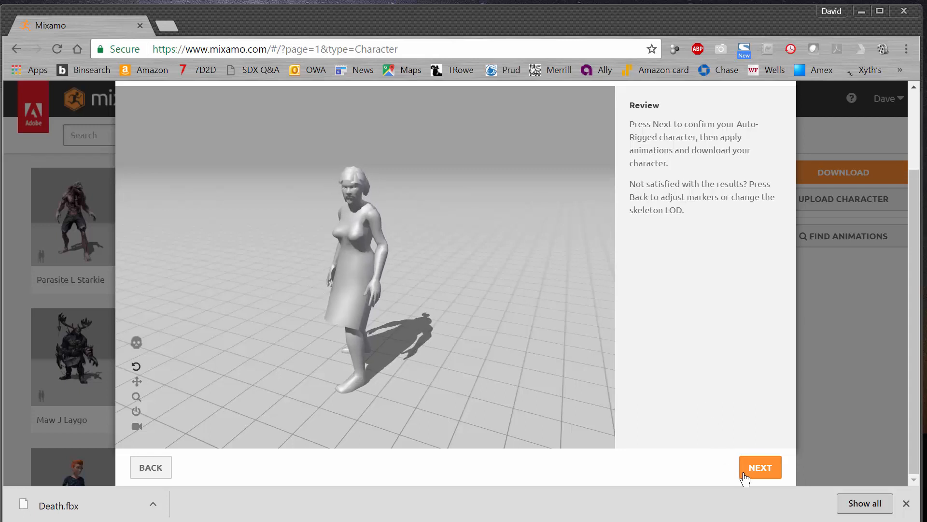
{"action": "left_click", "coordinate": [760, 467]}
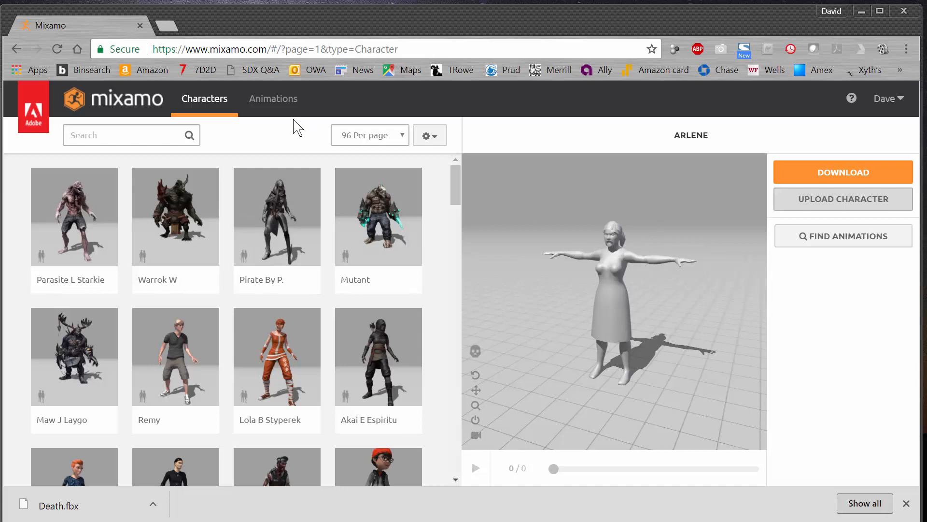
- Search the animations for "zombie" and apply the Zombie Idle located beside Zombie Headbutt to the character
{"action": "left_click", "coordinate": [275, 106]}
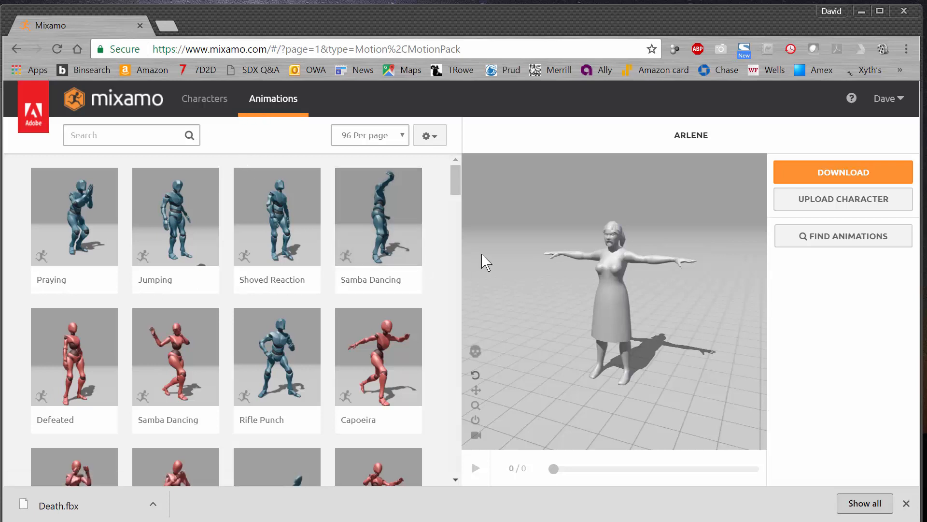
{"action": "left_click", "coordinate": [137, 137]}
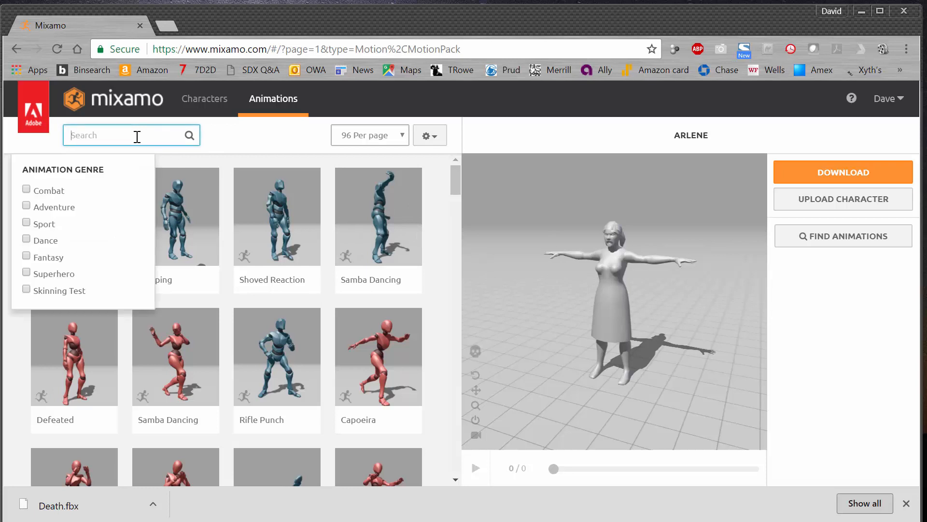
{"action": "type", "text": "zombie"}
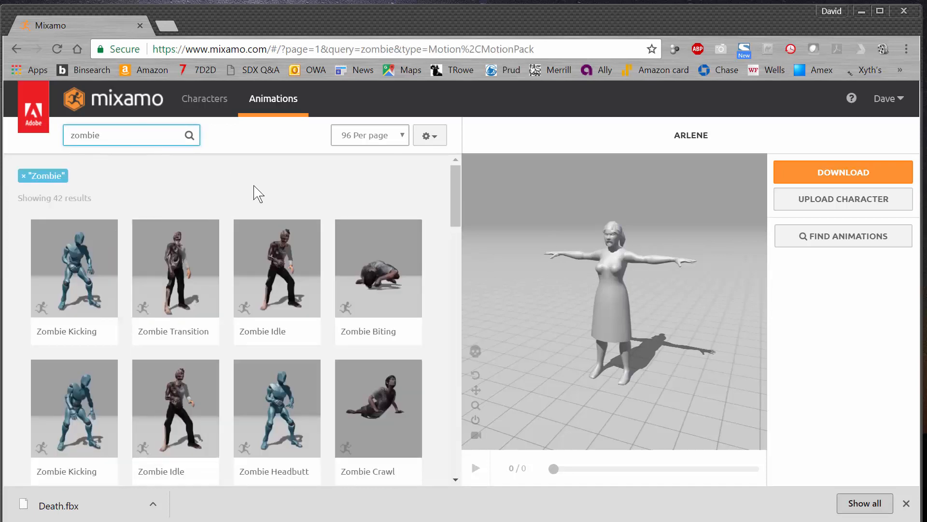
{"action": "left_click", "coordinate": [231, 188]}
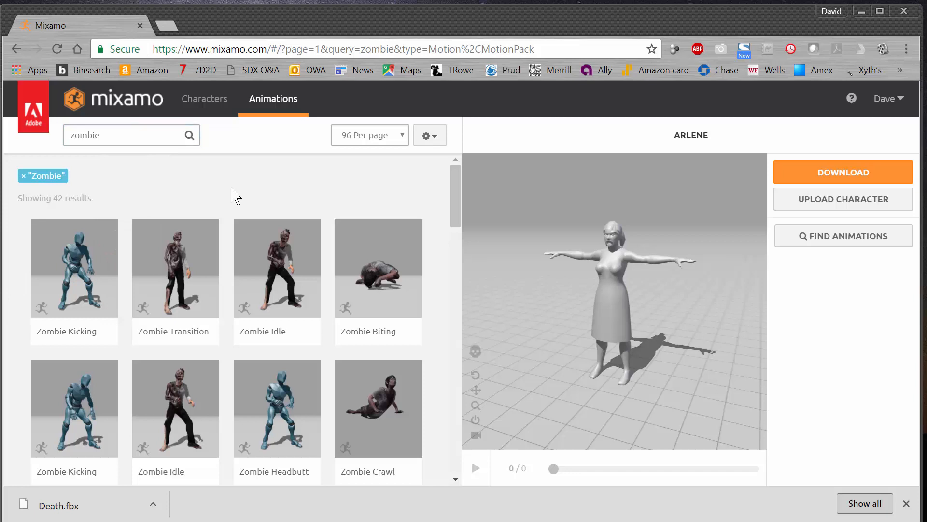
{"action": "left_click", "coordinate": [279, 264]}
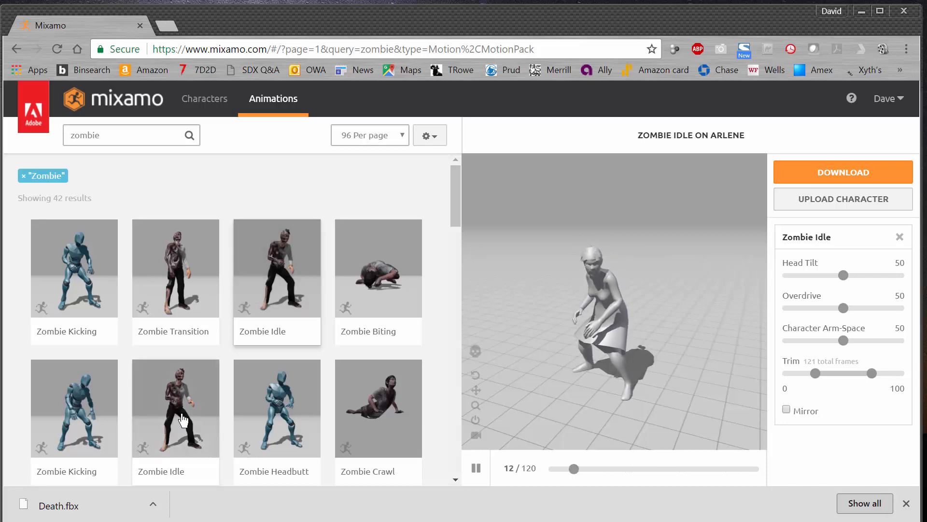
{"action": "left_click", "coordinate": [183, 420]}
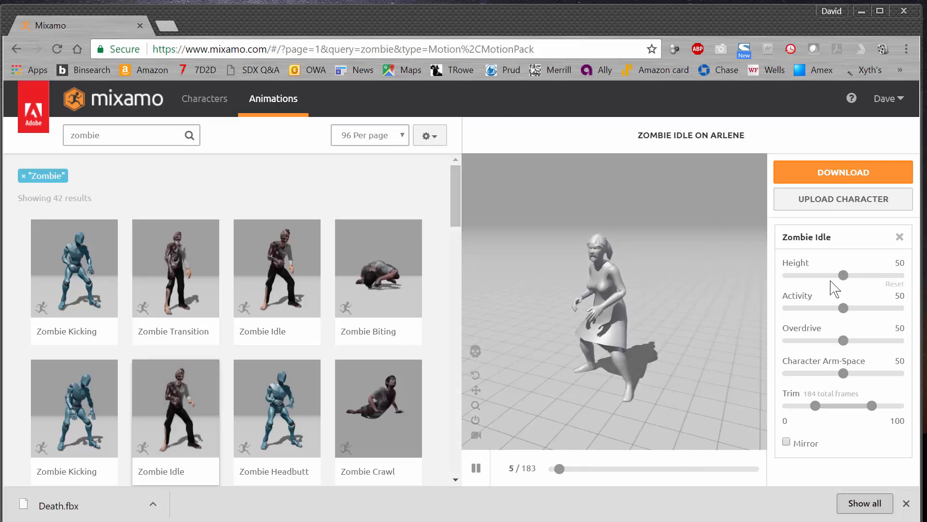
- Set the Zombie Idle animation's Height to 73, Activity to 54 and Character Arm-Space to 57
{"action": "left_click_drag", "start_coordinate": [844, 281], "coordinate": [905, 282]}
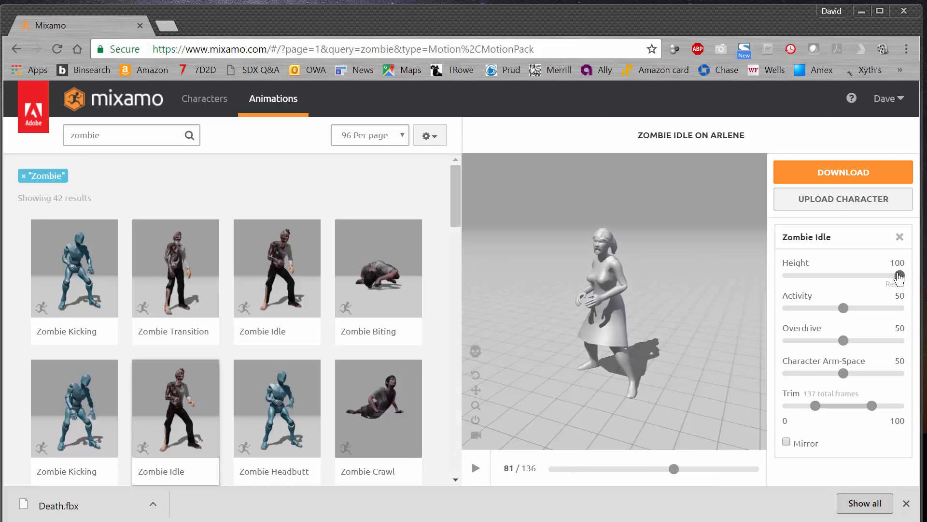
{"action": "left_click_drag", "start_coordinate": [900, 276], "coordinate": [870, 276]}
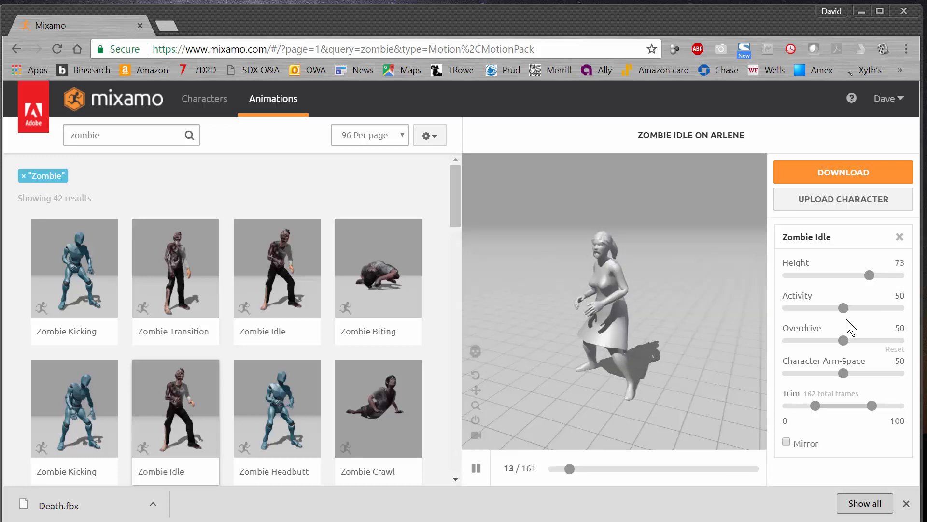
{"action": "left_click_drag", "start_coordinate": [867, 309], "coordinate": [901, 309]}
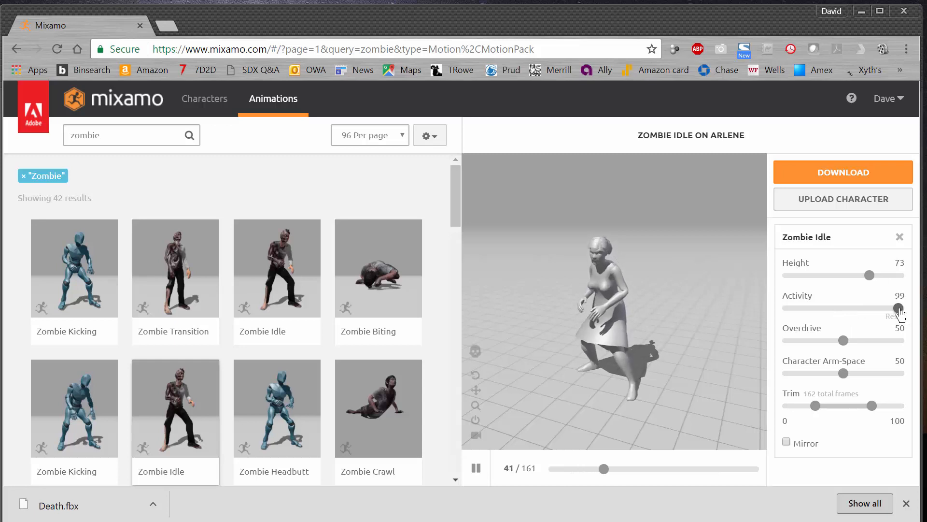
{"action": "left_click_drag", "start_coordinate": [898, 309], "coordinate": [853, 308]}
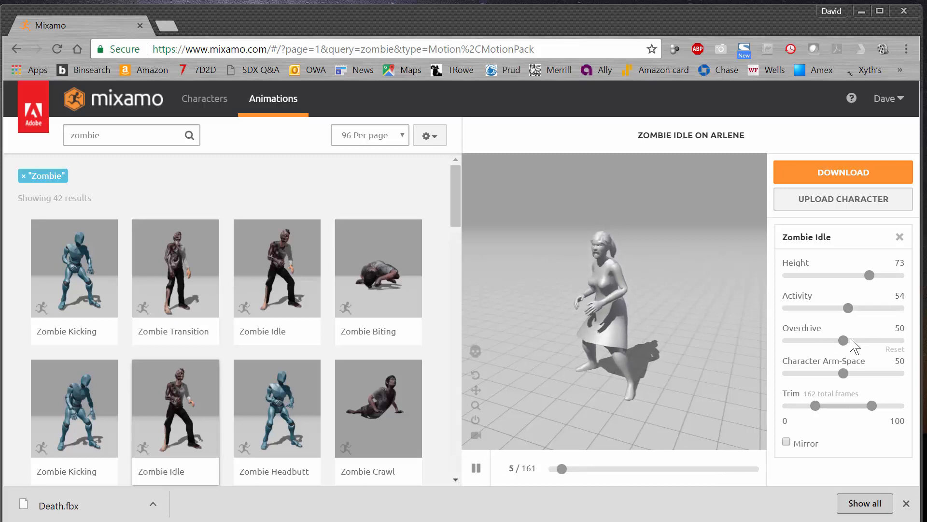
{"action": "left_click_drag", "start_coordinate": [851, 374], "coordinate": [903, 378]}
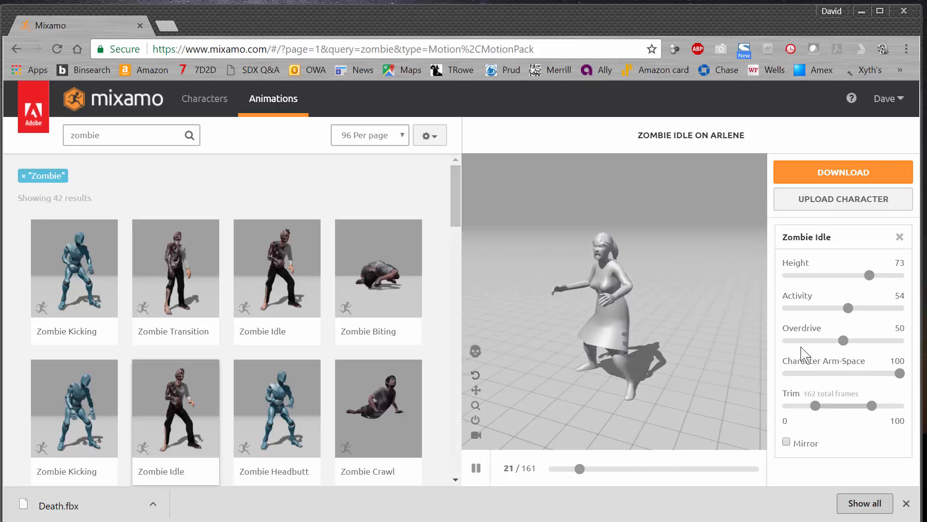
{"action": "left_click_drag", "start_coordinate": [899, 373], "coordinate": [852, 380]}
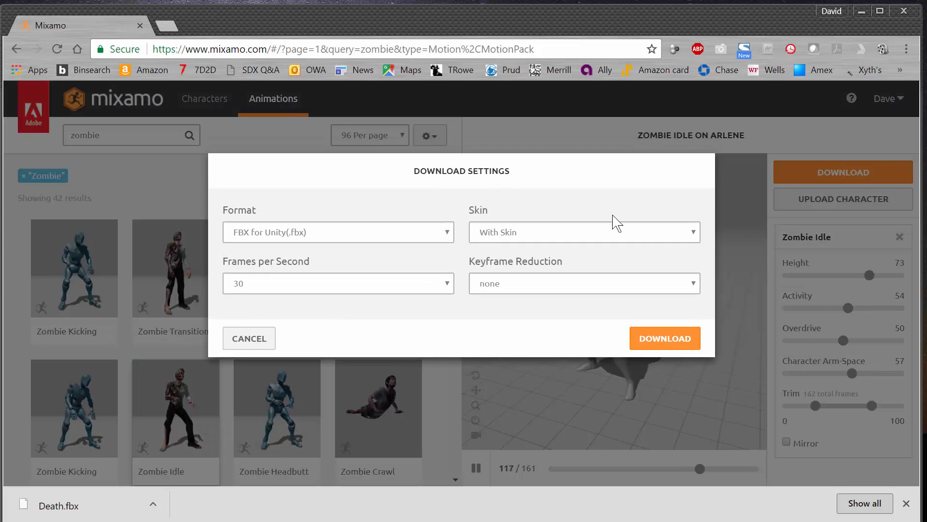
- Download the Zombie Idle animation as FBX for Unity with skin, saving it as arlene@Zombie Idle.fbx on the desktop
{"action": "left_click", "coordinate": [325, 234]}
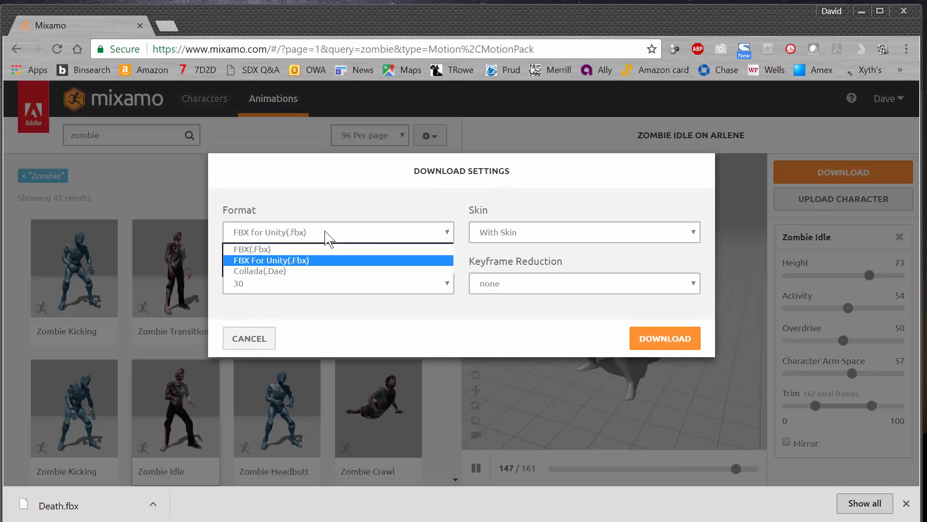
{"action": "left_click", "coordinate": [295, 260]}
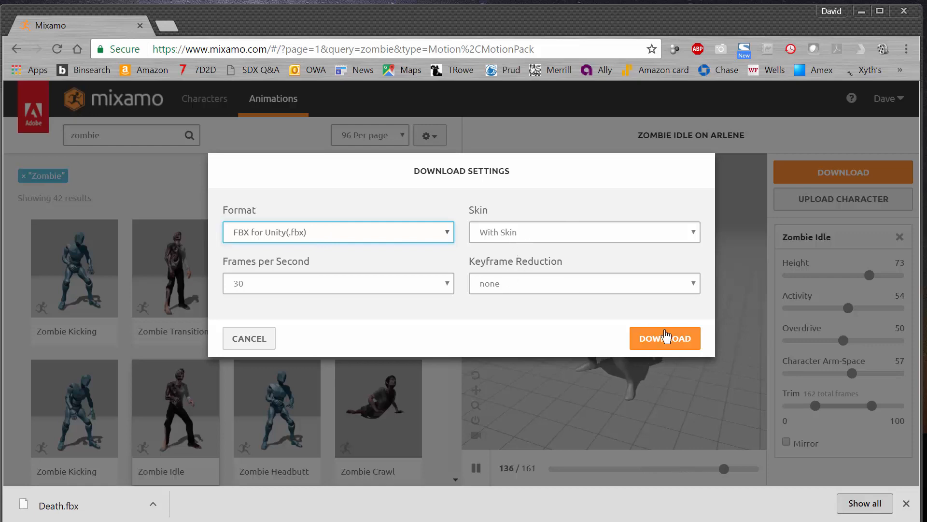
{"action": "left_click", "coordinate": [665, 335]}
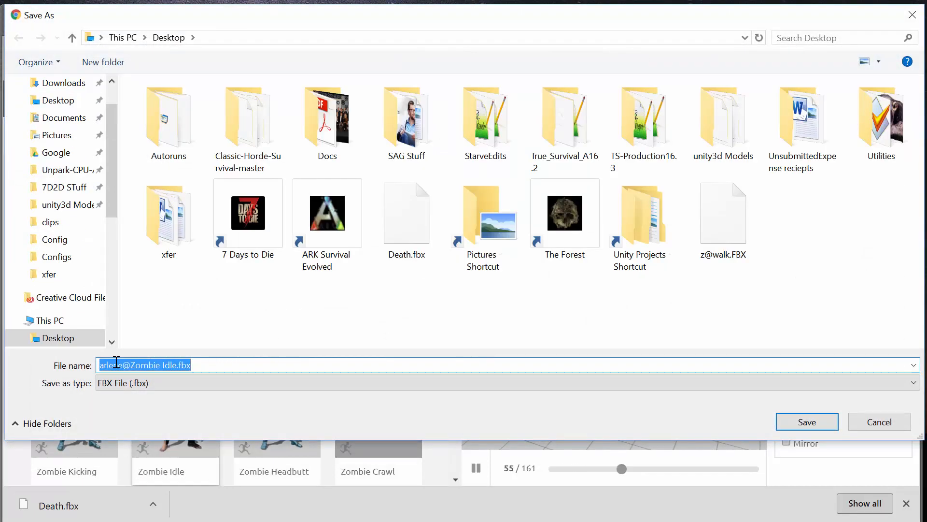
{"action": "left_click", "coordinate": [810, 426]}
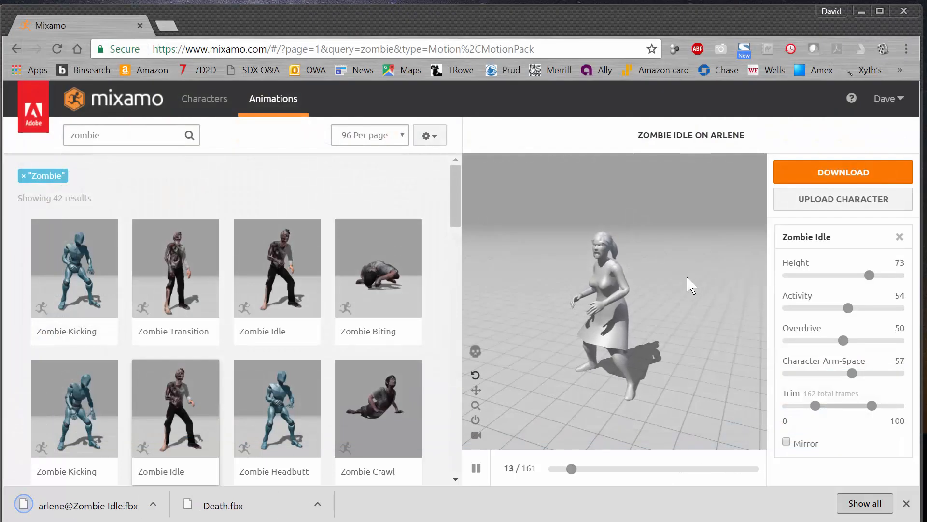
- Apply the Zombie Dying animation to the character and download it as FBX for Unity with skin at 30 frames per second
{"action": "scroll", "coordinate": [311, 353], "scroll_direction": "down", "scroll_amount": 7}
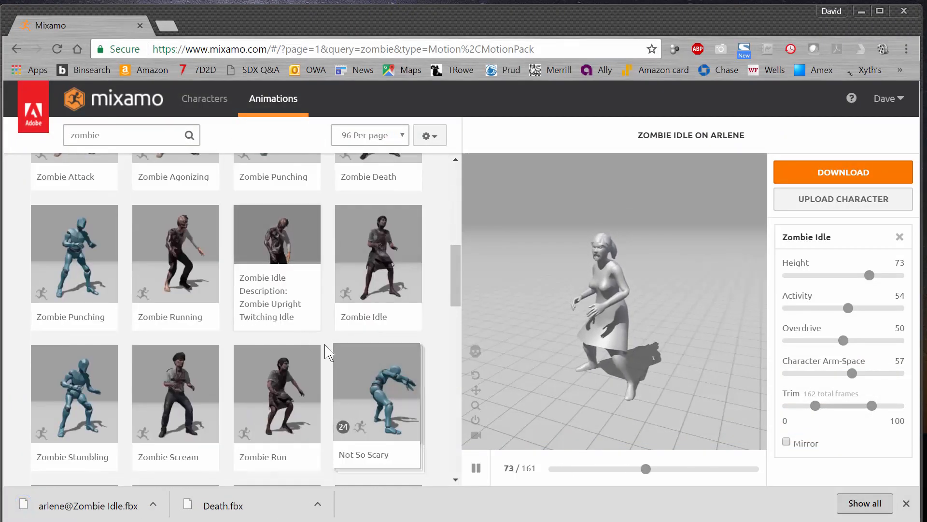
{"action": "scroll", "coordinate": [329, 352], "scroll_direction": "down", "scroll_amount": 5}
{"action": "left_click", "coordinate": [393, 311]}
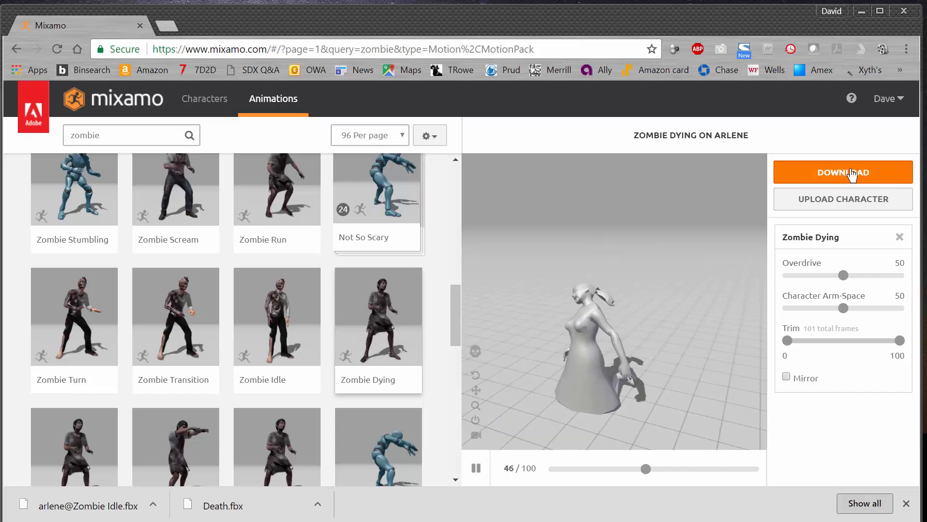
{"action": "left_click", "coordinate": [852, 174]}
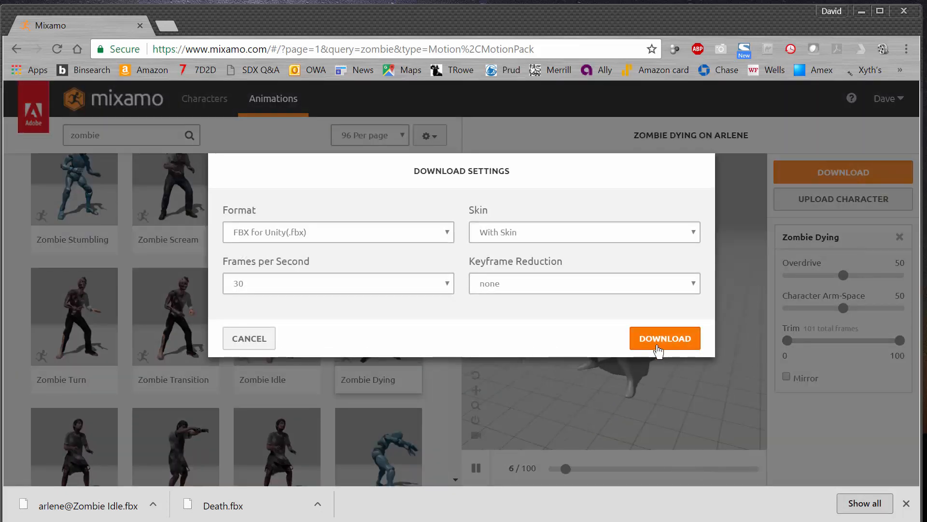
{"action": "left_click", "coordinate": [653, 344]}
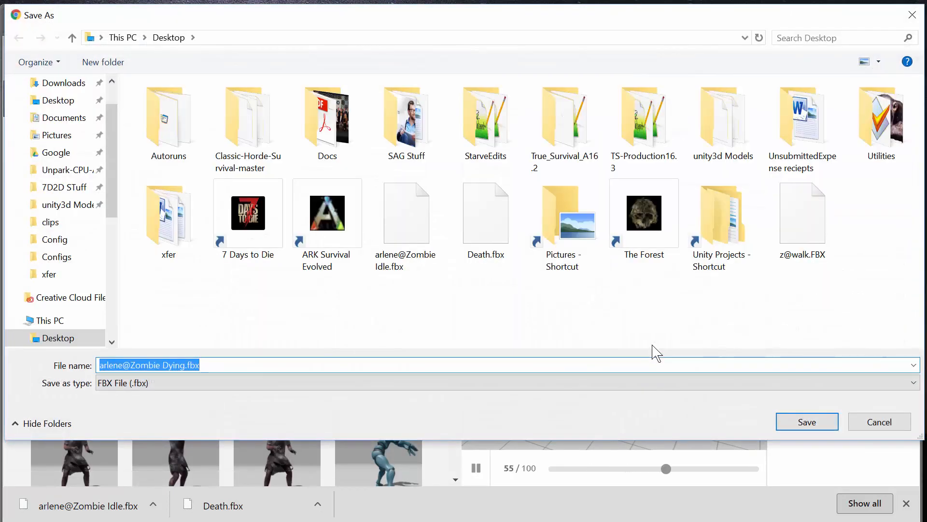
{"action": "left_click", "coordinate": [806, 422]}
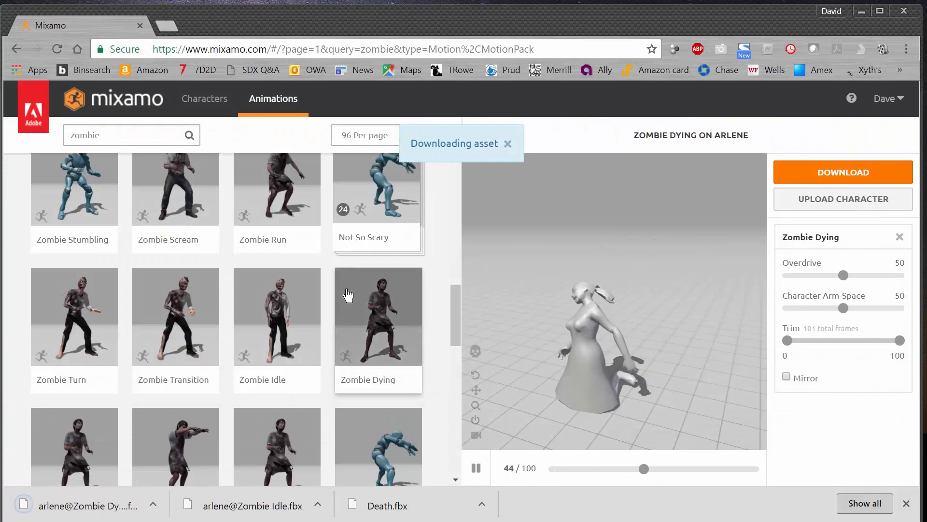
- Preview the Zombie Attack animation on the character
{"action": "scroll", "coordinate": [343, 297], "scroll_direction": "down", "scroll_amount": 3}
{"action": "scroll", "coordinate": [342, 297], "scroll_direction": "down", "scroll_amount": 3}
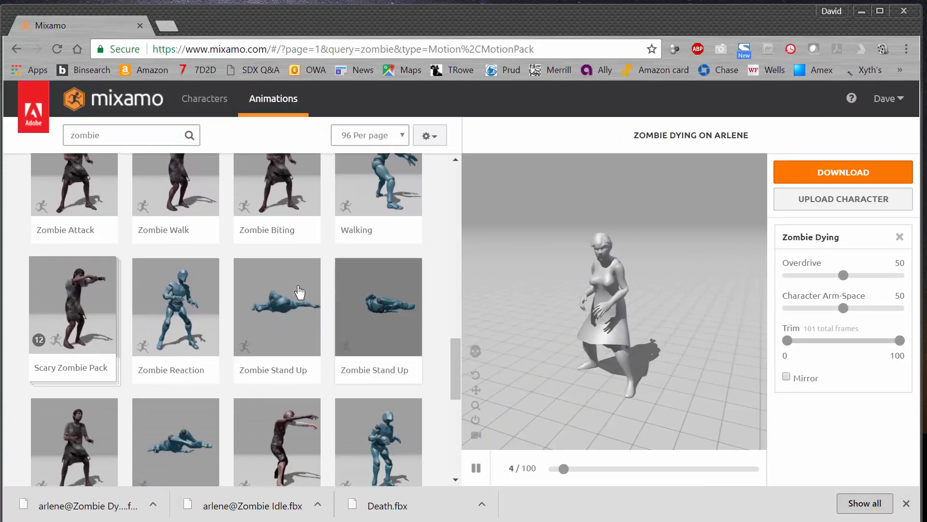
{"action": "left_click", "coordinate": [92, 187]}
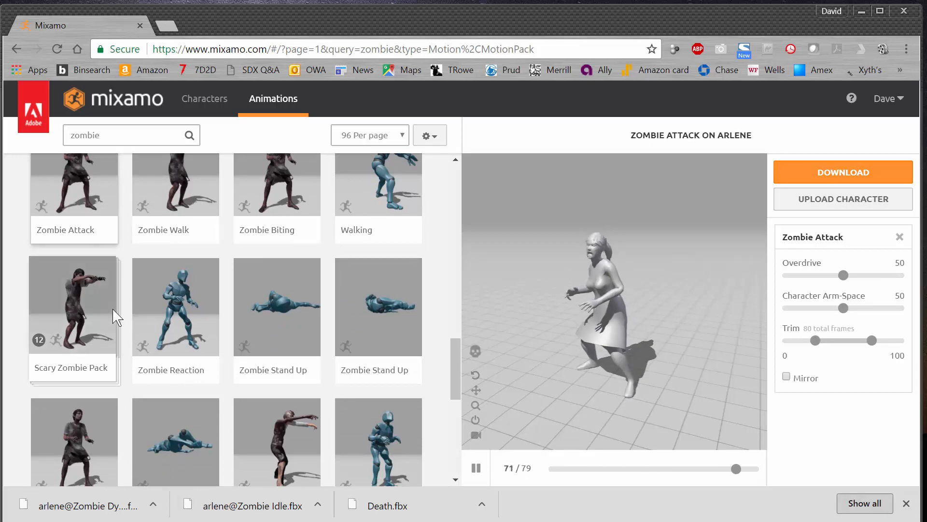
- Apply the Walking animation located beside Zombie Scratch to the character and make it play In Place
{"action": "scroll", "coordinate": [121, 312], "scroll_direction": "down", "scroll_amount": 3}
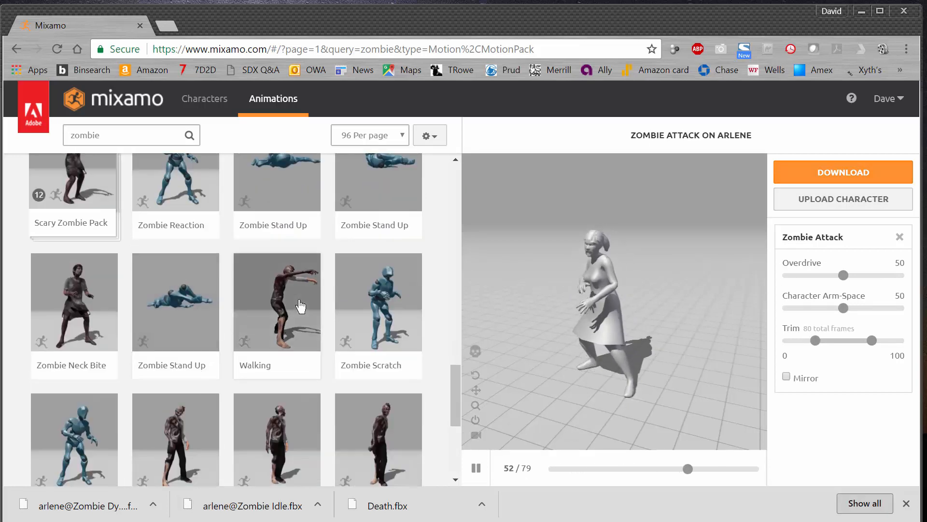
{"action": "left_click", "coordinate": [298, 306]}
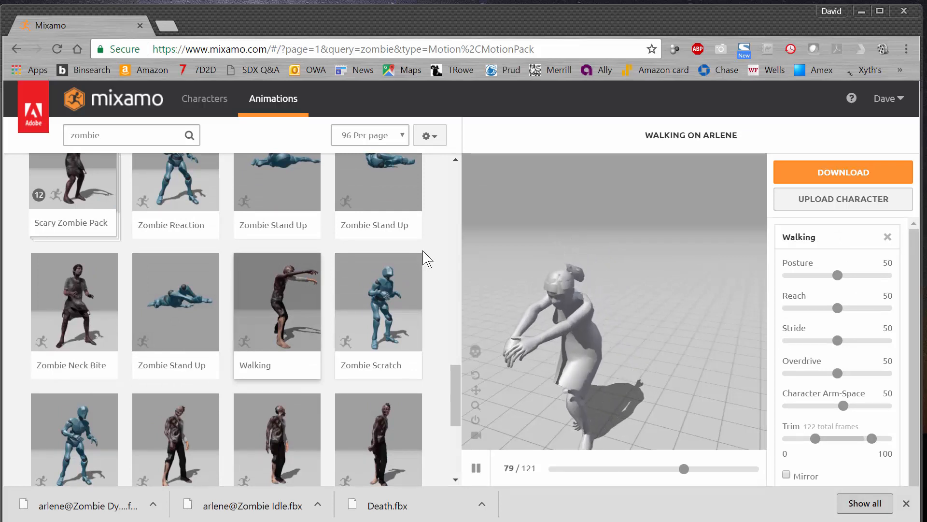
{"action": "scroll", "coordinate": [819, 291], "scroll_direction": "down", "scroll_amount": 1}
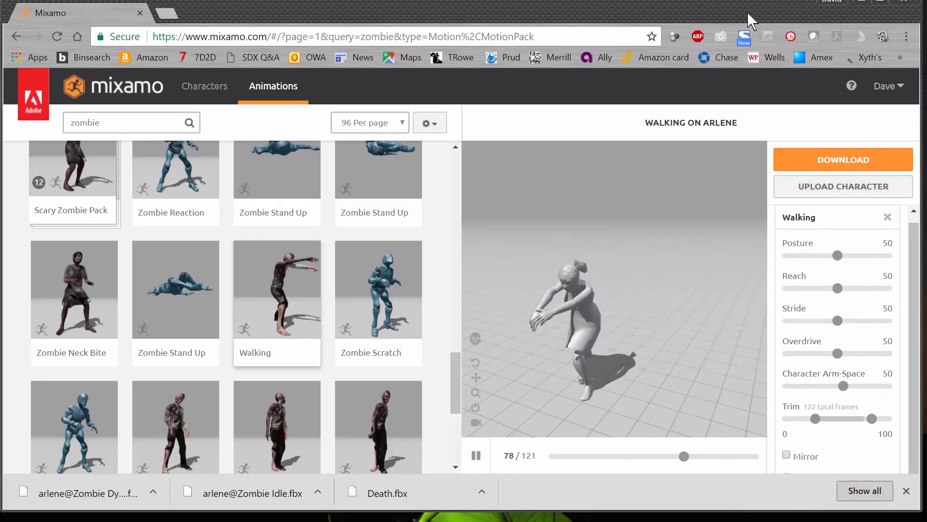
{"action": "left_click", "coordinate": [906, 488]}
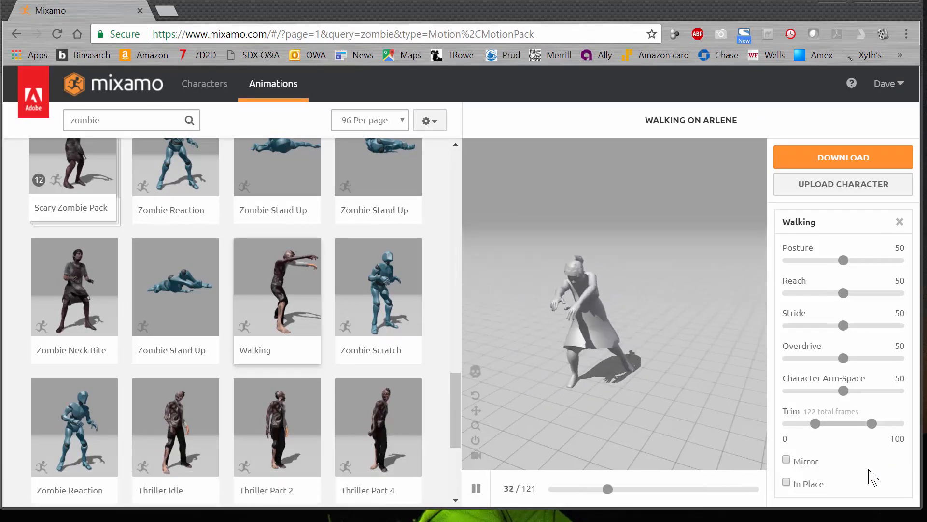
{"action": "left_click", "coordinate": [786, 482]}
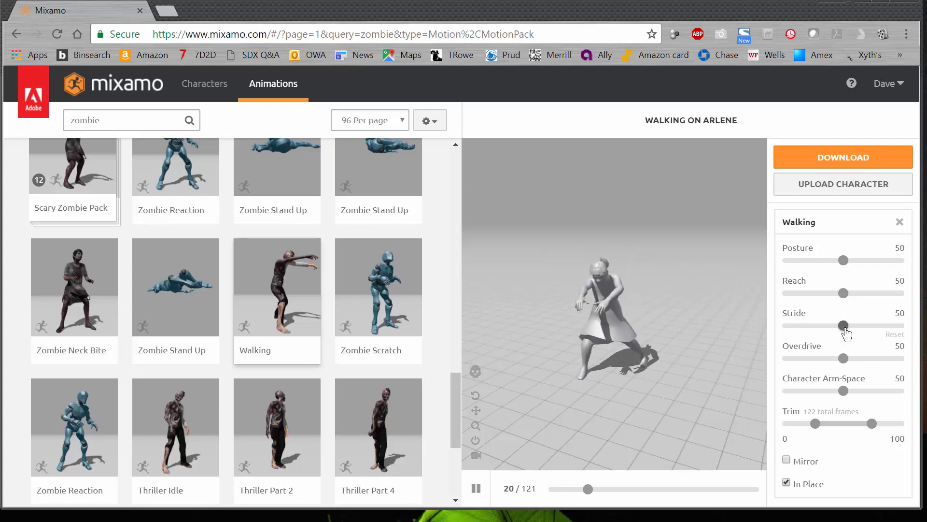
- Set the Walking animation's Stride to 0, Overdrive to 73 and Posture to 83
{"action": "left_click_drag", "start_coordinate": [846, 331], "coordinate": [788, 331]}
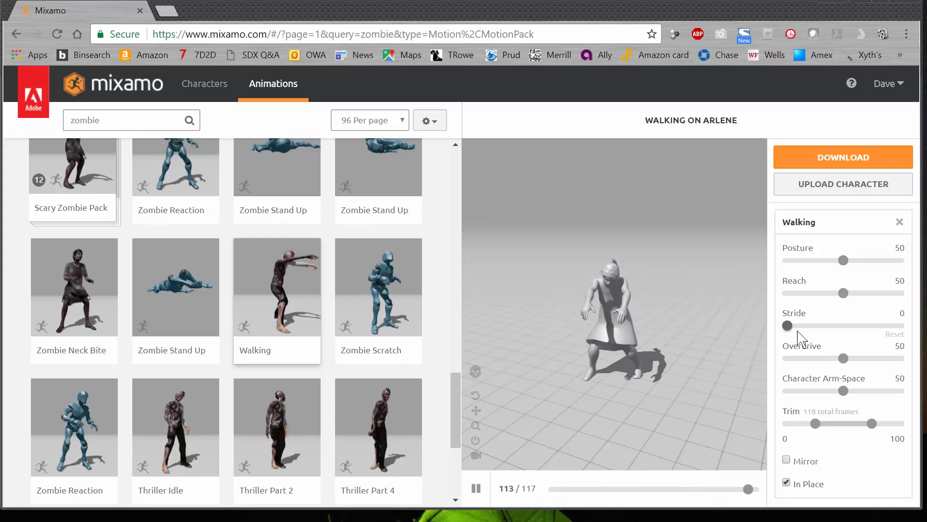
{"action": "left_click", "coordinate": [869, 358]}
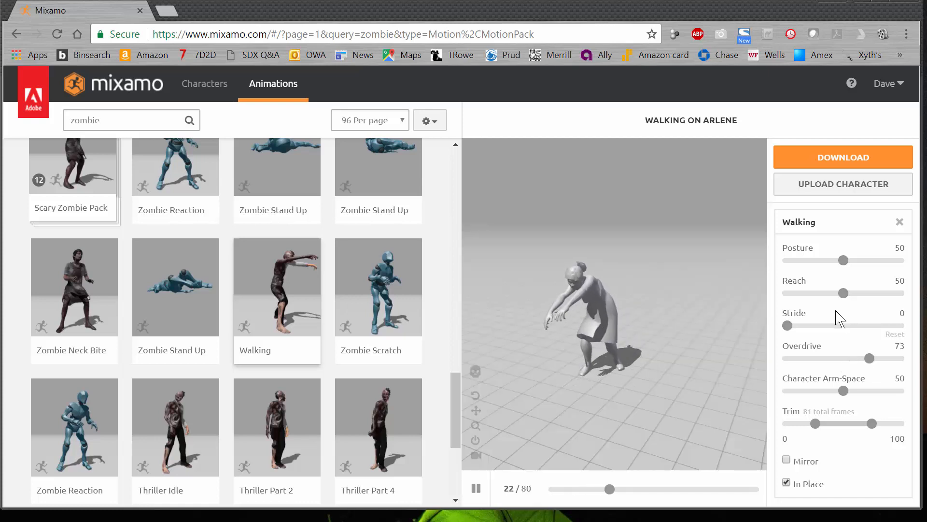
{"action": "left_click_drag", "start_coordinate": [843, 260], "coordinate": [880, 260]}
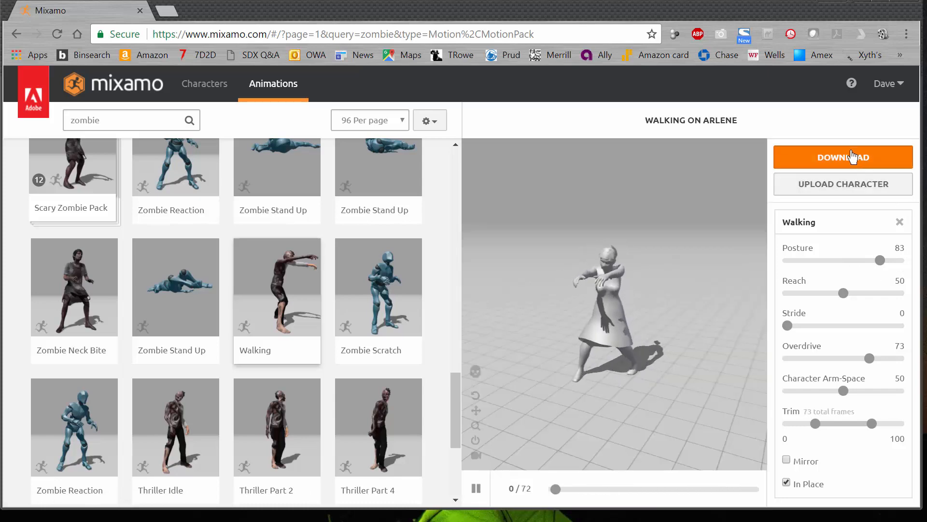
{"action": "left_click", "coordinate": [856, 157]}
{"action": "left_click", "coordinate": [684, 322]}
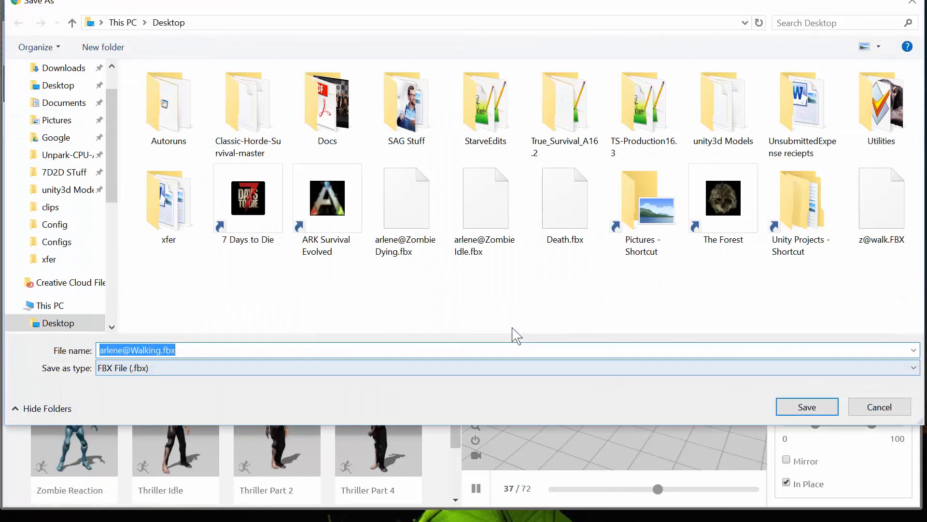
{"action": "left_click", "coordinate": [806, 412]}
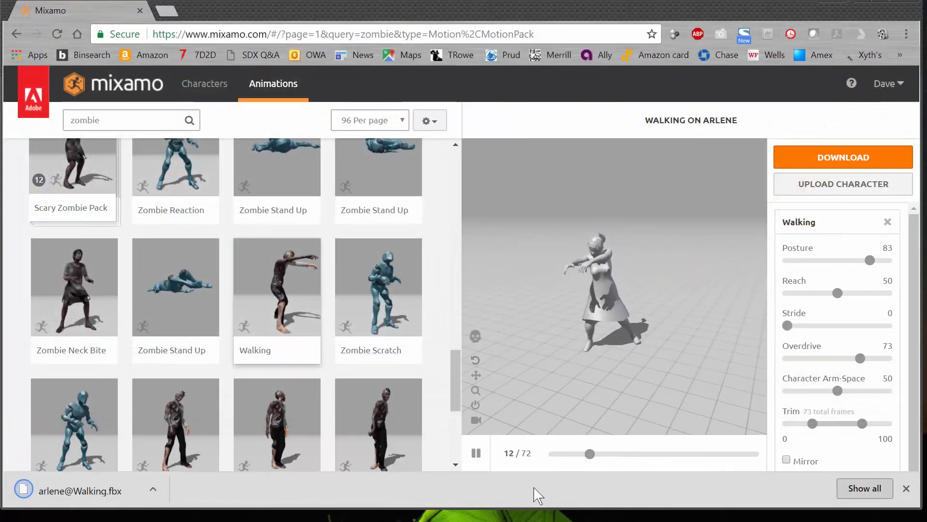
{"action": "left_click", "coordinate": [477, 453]}
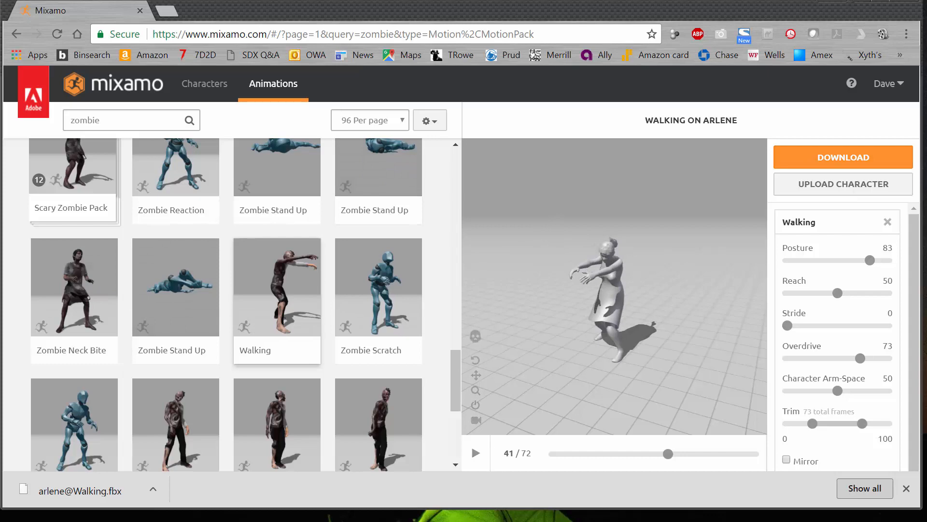
- Switch to Unity, create a folder named Arlene under Assets and open it
{"action": "key", "text": "alt+Tab"}
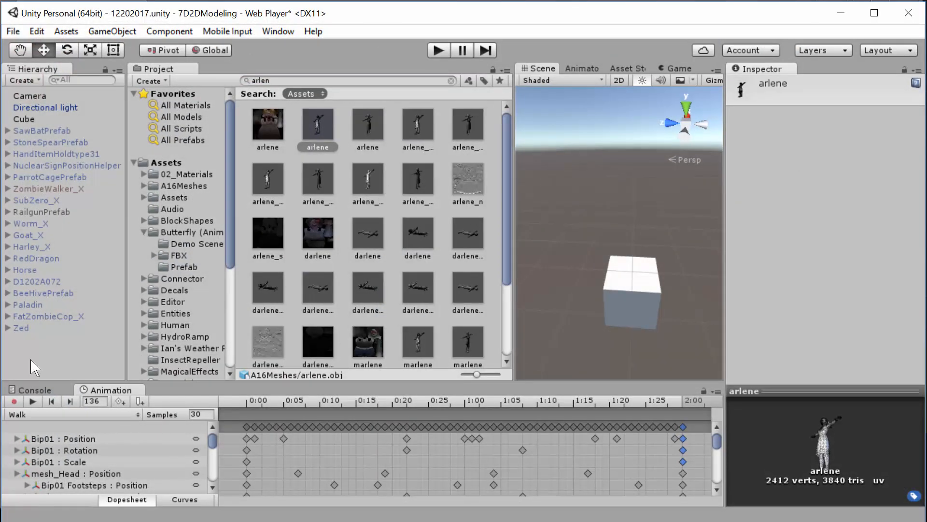
{"action": "left_click", "coordinate": [173, 162]}
{"action": "right_click", "coordinate": [175, 163]}
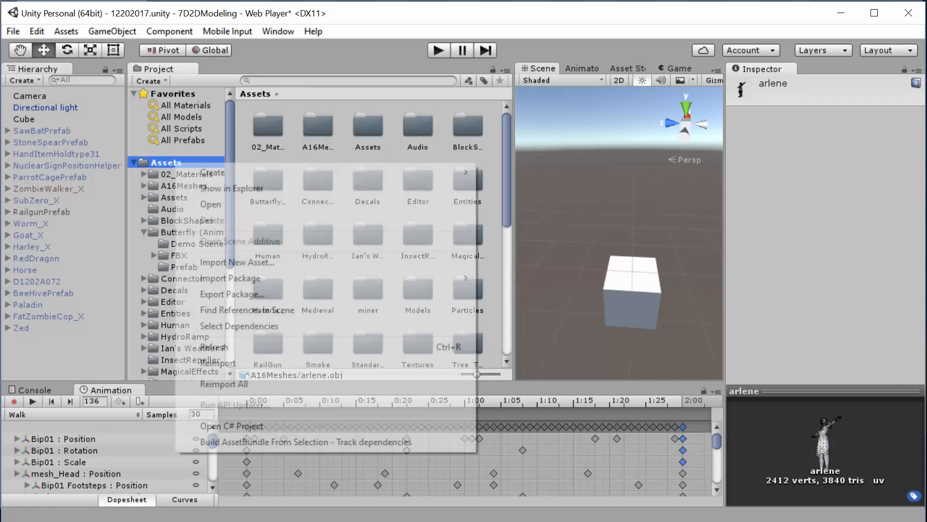
{"action": "mouse_move", "coordinate": [211, 178]}
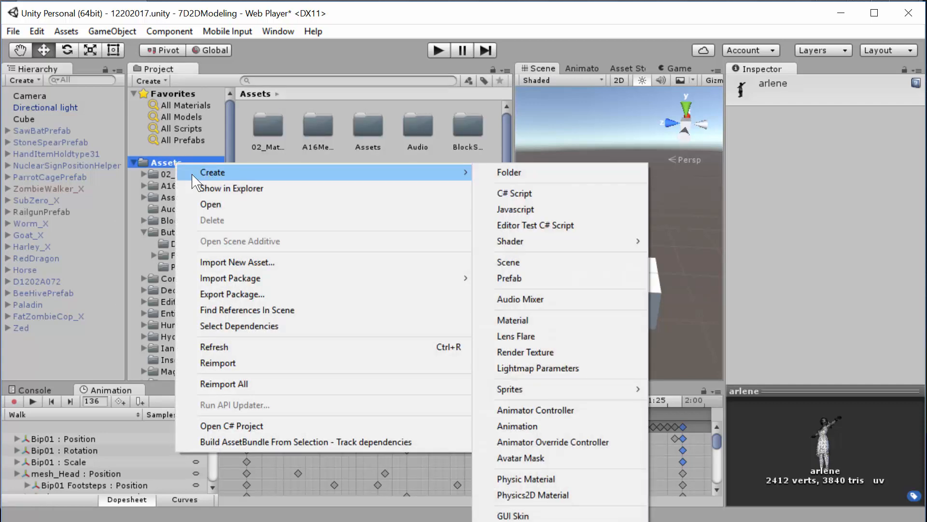
{"action": "left_click", "coordinate": [579, 173]}
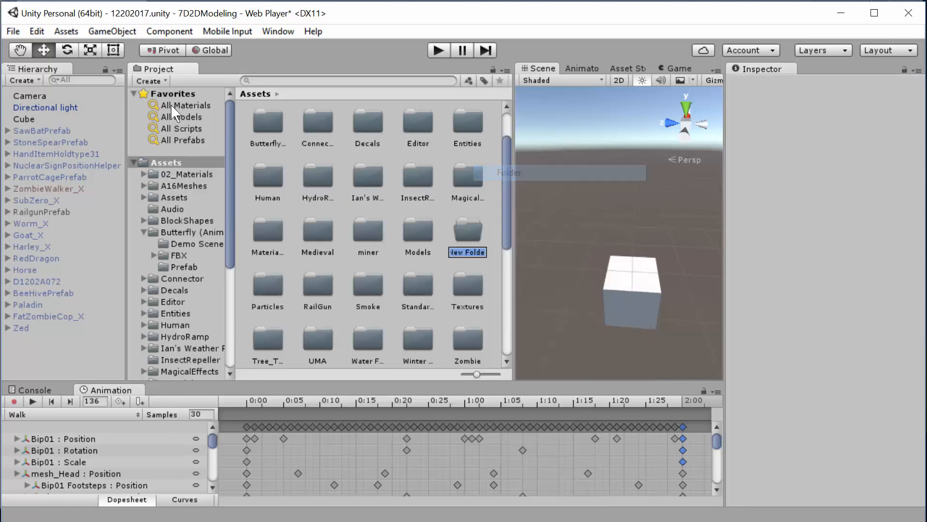
{"action": "type", "text": "Ar"}
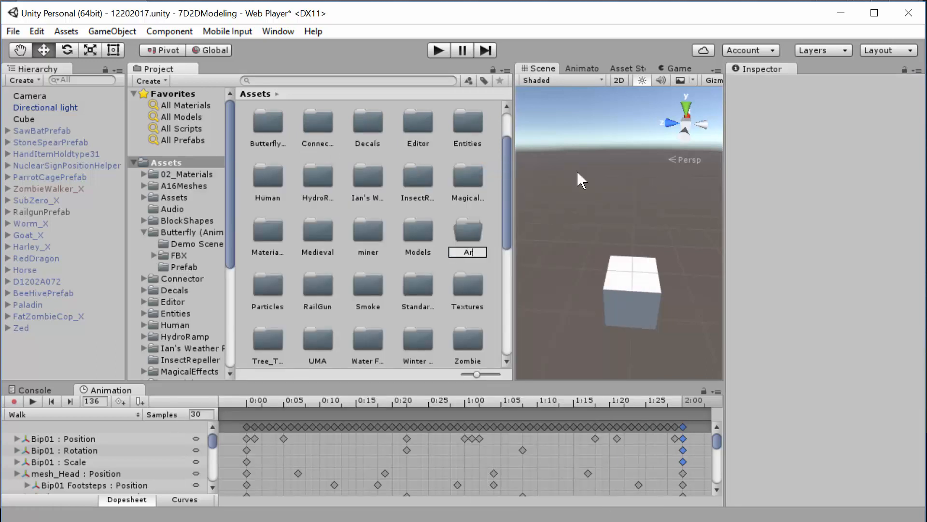
{"action": "type", "text": "lene"}
{"action": "key", "text": "Return"}
{"action": "double_click", "coordinate": [369, 123]}
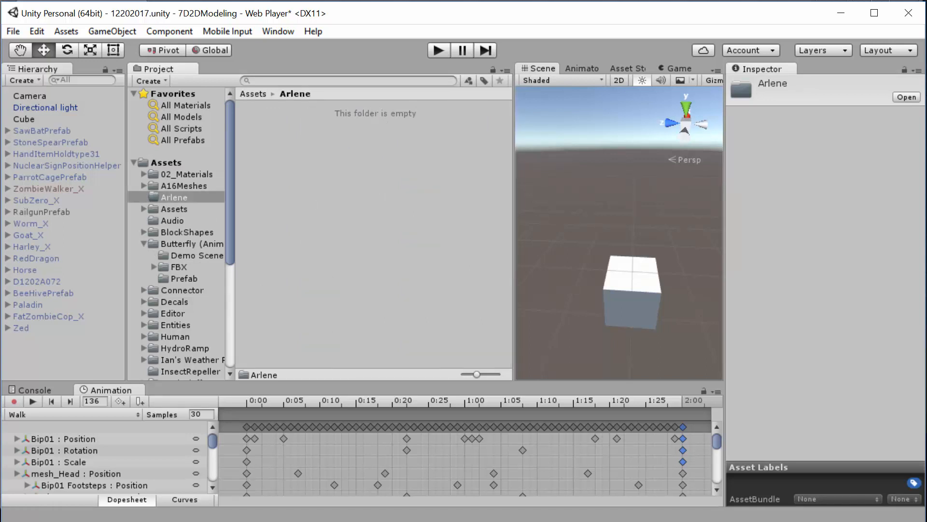
- Import the three downloaded arlene animation FBX files from the desktop into the Arlene folder
{"action": "left_click_drag", "start_coordinate": [0, 193], "coordinate": [291, 188]}
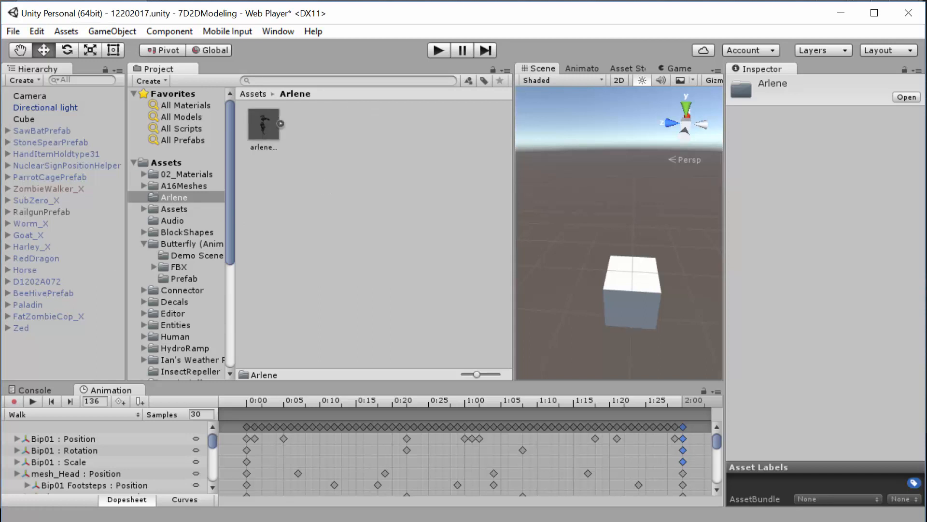
{"action": "left_click_drag", "start_coordinate": [0, 213], "coordinate": [318, 149]}
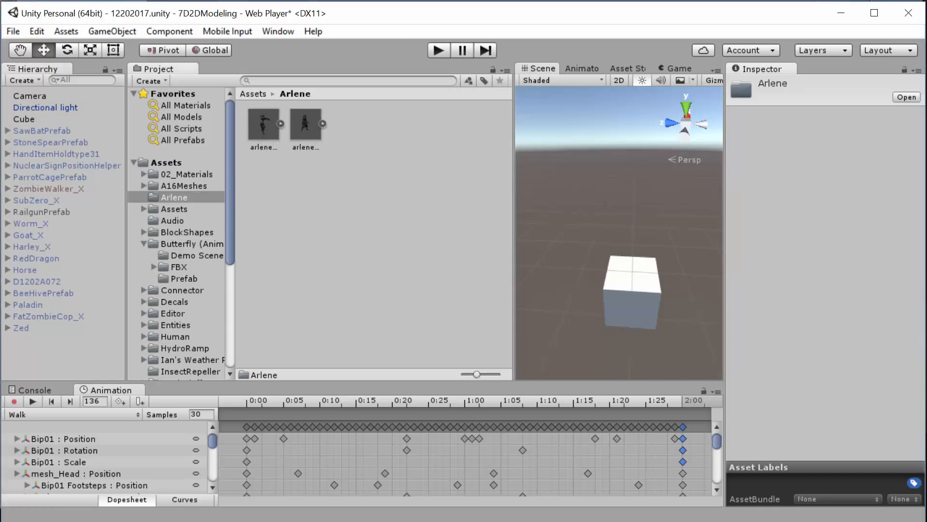
{"action": "left_click_drag", "start_coordinate": [0, 203], "coordinate": [423, 164]}
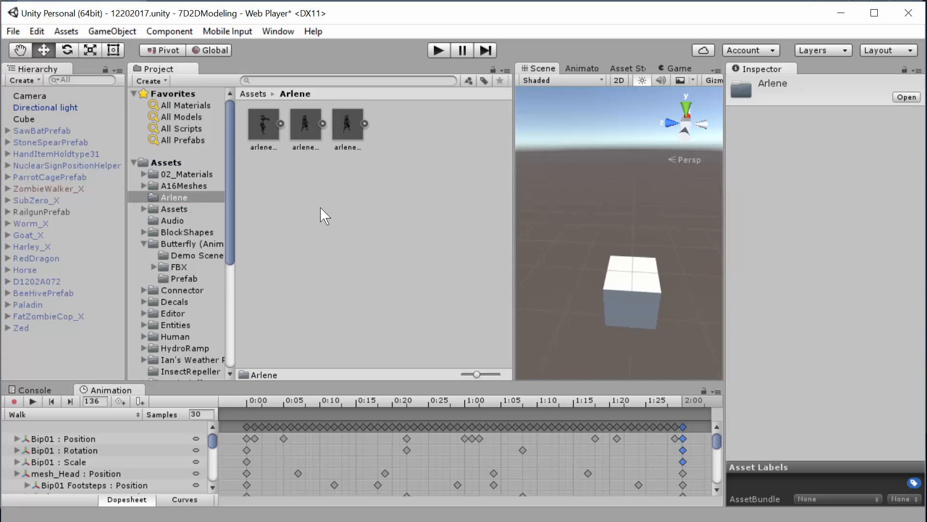
- Search all project assets for "arlen", inspect the arlene texture and return to the Arlene folder
{"action": "left_click", "coordinate": [189, 175]}
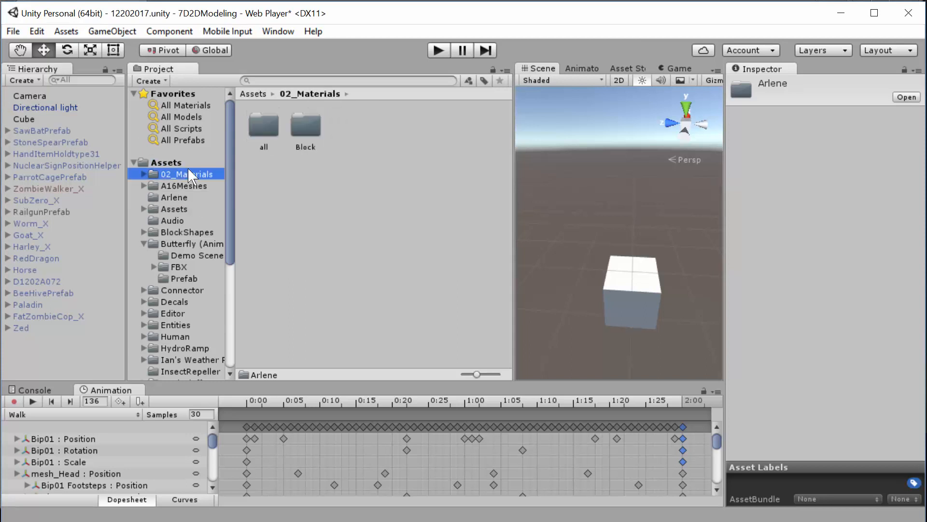
{"action": "left_click", "coordinate": [257, 95]}
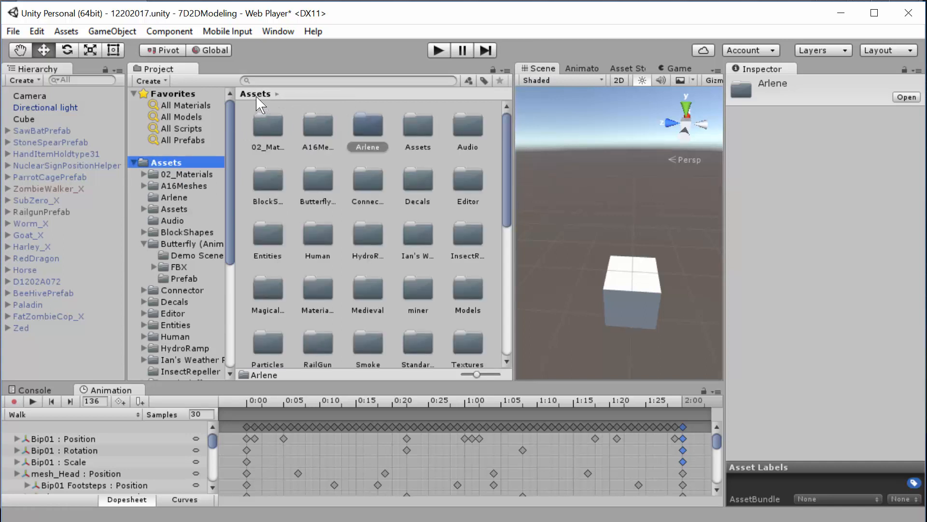
{"action": "left_click", "coordinate": [279, 80]}
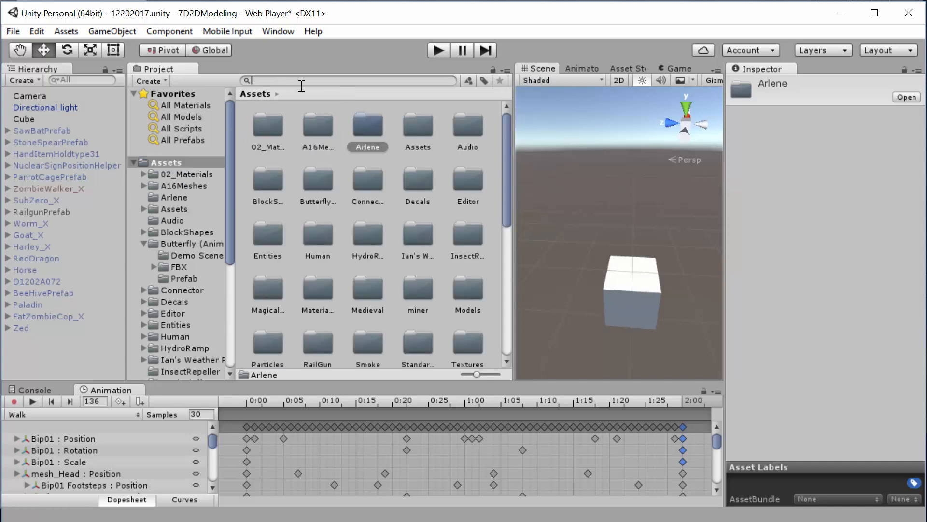
{"action": "type", "text": "arlen"}
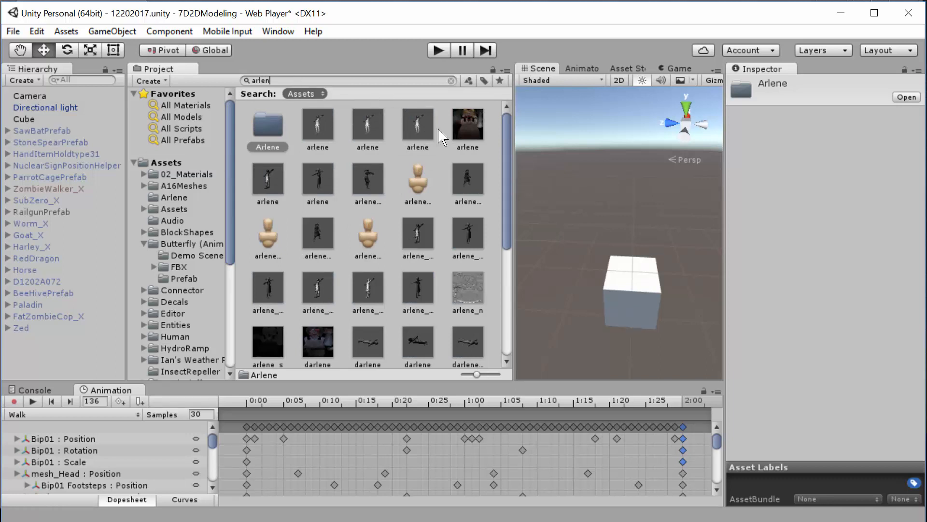
{"action": "left_click", "coordinate": [476, 127]}
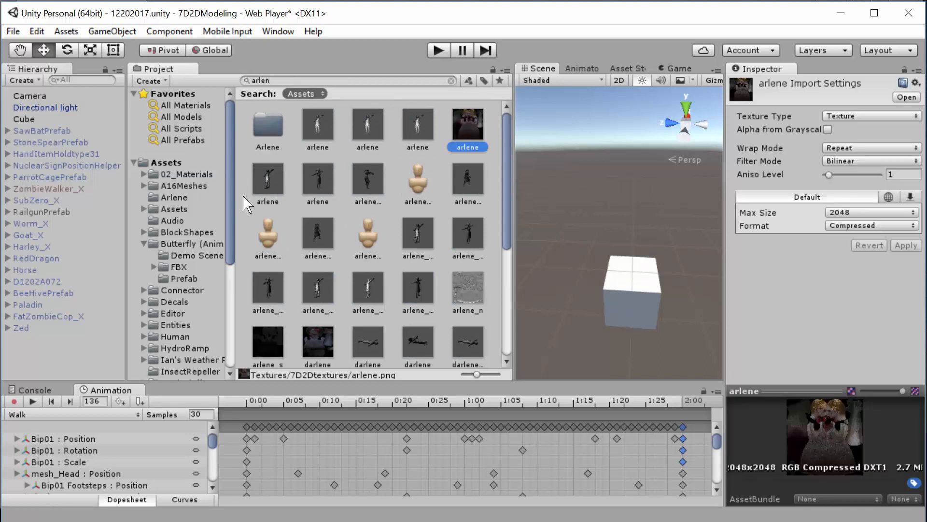
{"action": "left_click", "coordinate": [188, 198]}
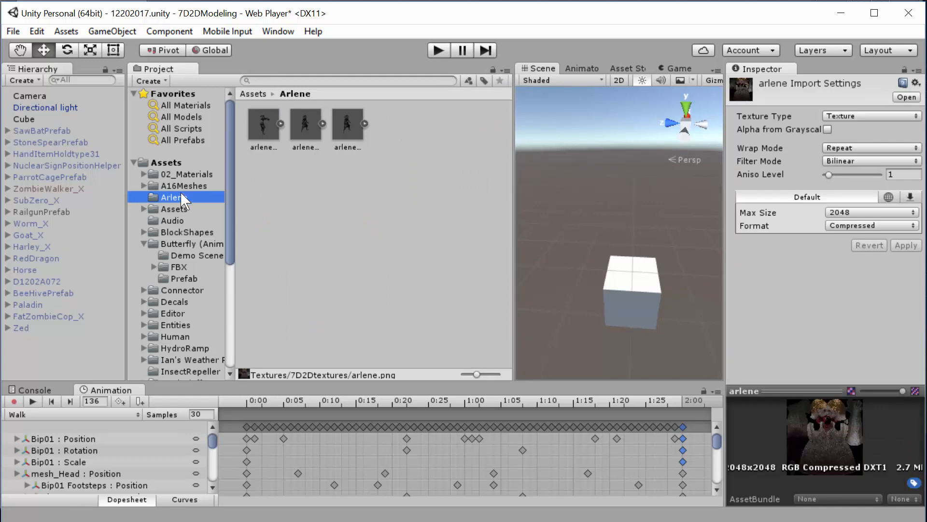
- Search all project assets for "arlene" and reveal the arlene texture's file in Explorer
{"action": "left_click", "coordinate": [166, 163]}
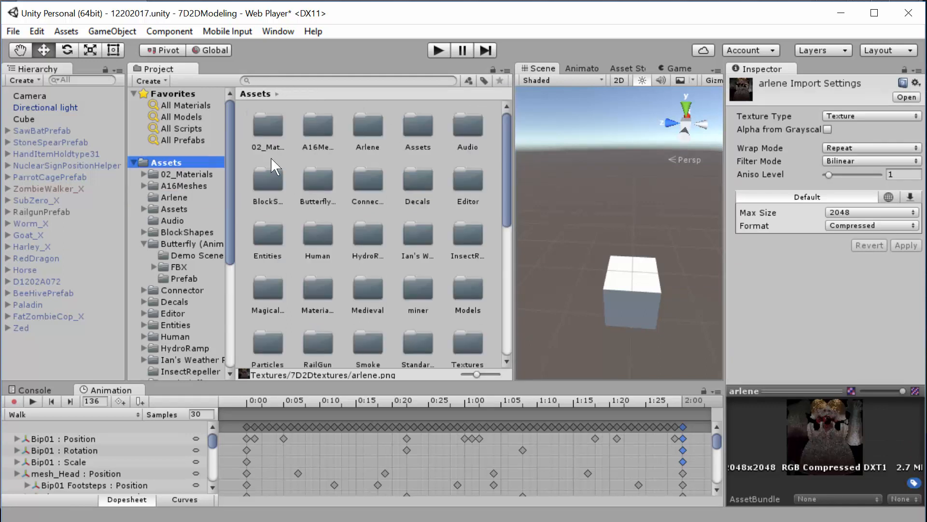
{"action": "left_click", "coordinate": [278, 81]}
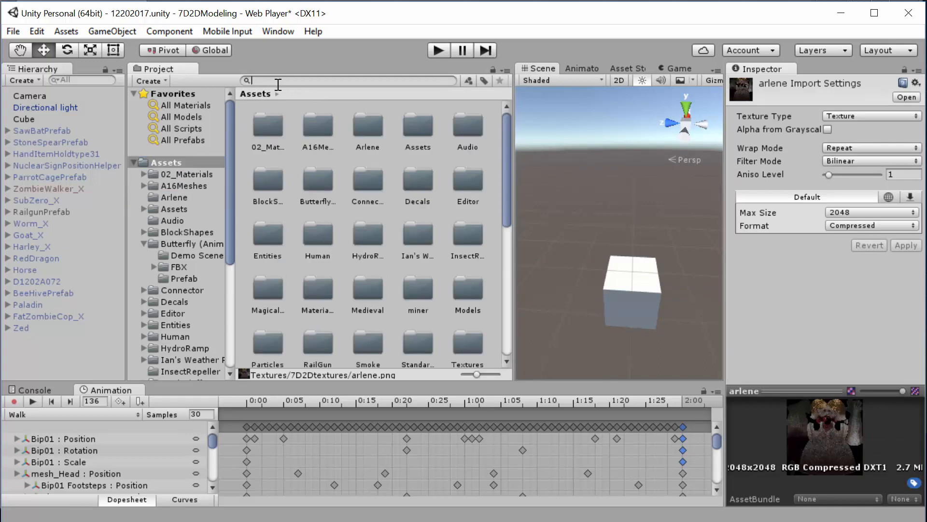
{"action": "type", "text": "arlene"}
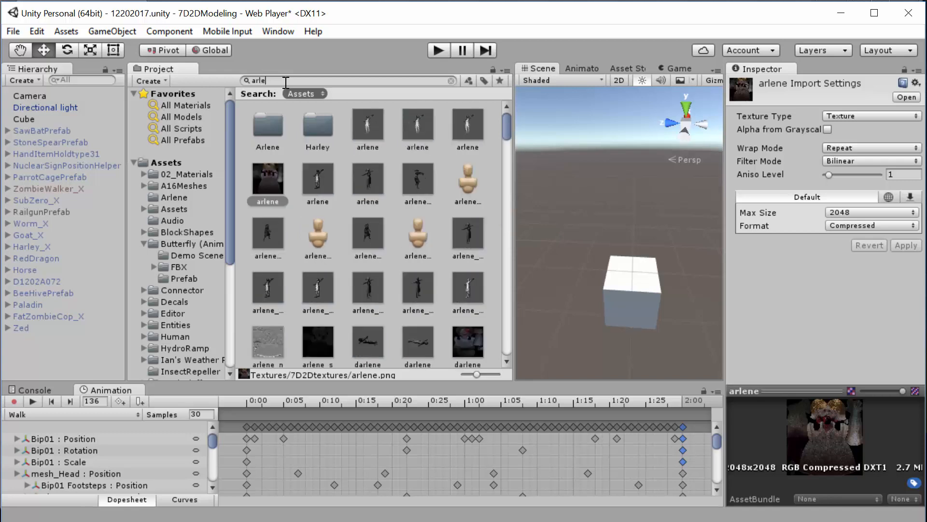
{"action": "right_click", "coordinate": [466, 124]}
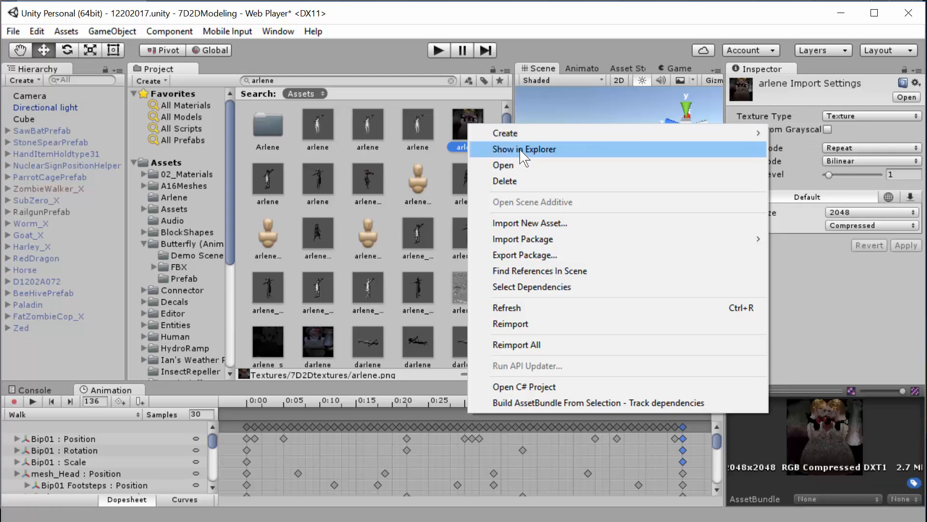
{"action": "left_click", "coordinate": [519, 149]}
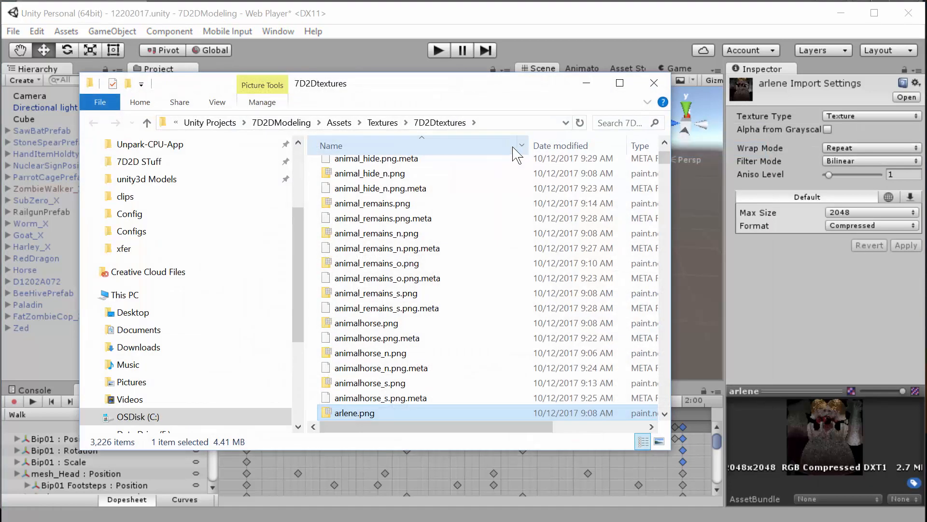
- Bring arlene.png from the 7D2Dtextures folder in Explorer into the project's Arlene folder
{"action": "left_click", "coordinate": [374, 414]}
{"action": "left_click_drag", "start_coordinate": [432, 92], "coordinate": [116, 239]}
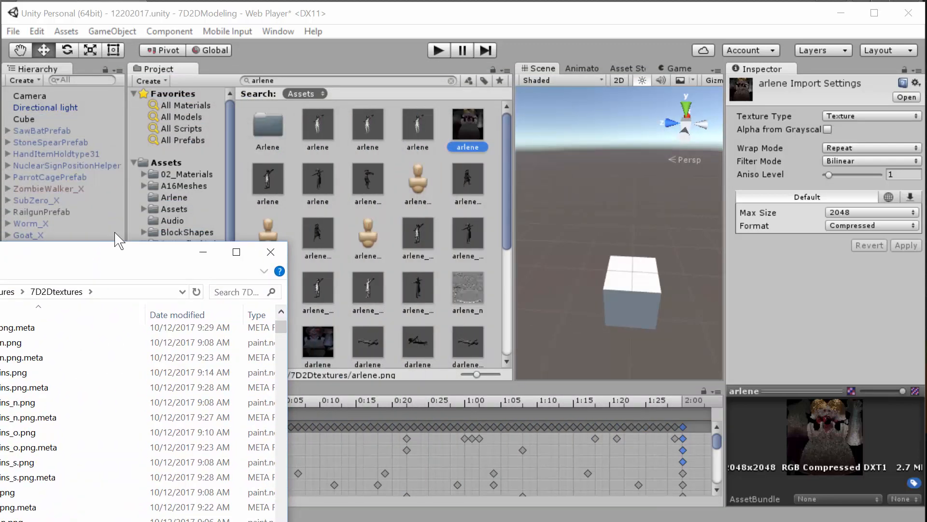
{"action": "left_click", "coordinate": [179, 198]}
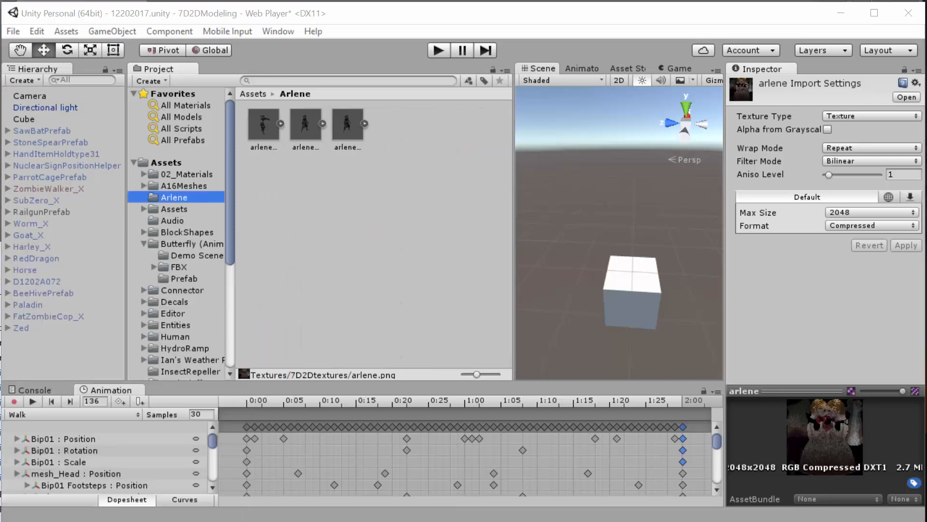
{"action": "left_click_drag", "start_coordinate": [203, 450], "coordinate": [419, 227]}
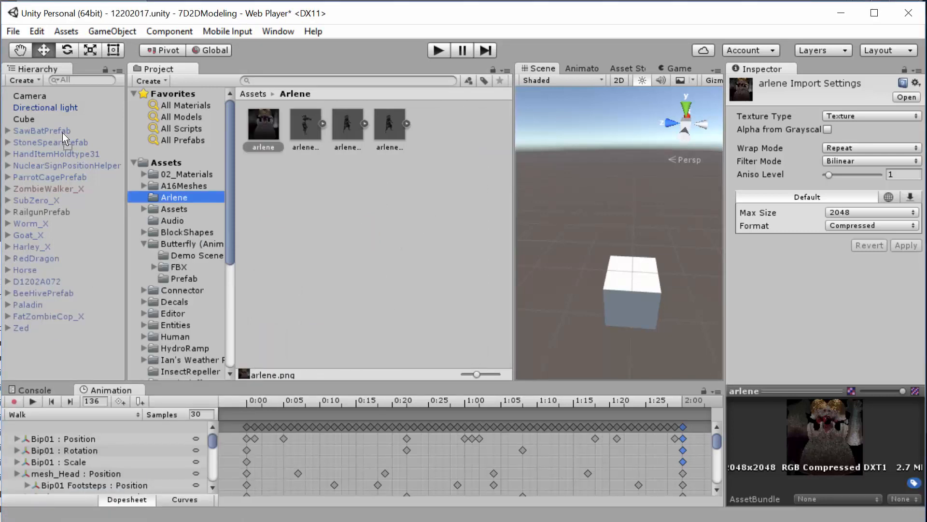
- Bring arlene_n.png and arlene_s.png from the 7D2Dtextures folder into the Arlene folder and close the Explorer window
{"action": "left_click_drag", "start_coordinate": [0, 256], "coordinate": [60, 113]}
{"action": "scroll", "coordinate": [106, 247], "scroll_direction": "down", "scroll_amount": 7}
{"action": "scroll", "coordinate": [111, 255], "scroll_direction": "up", "scroll_amount": 3}
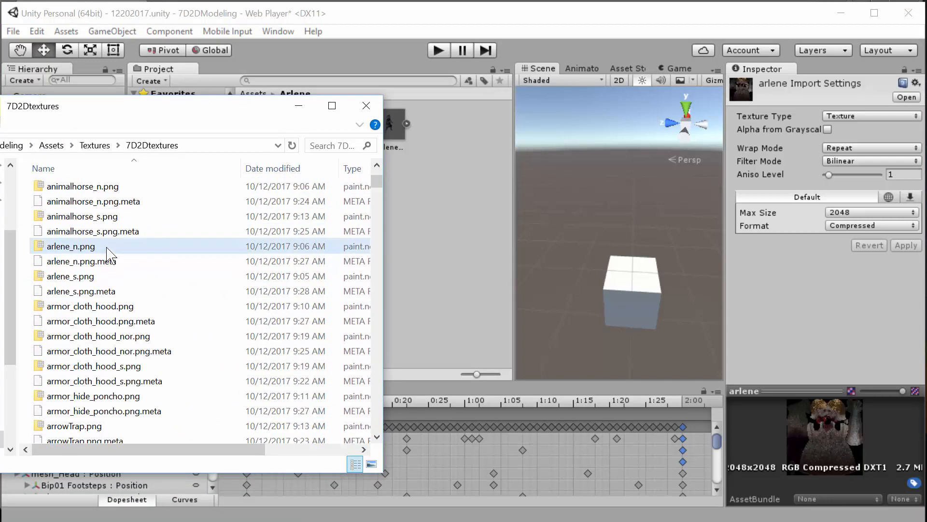
{"action": "left_click", "coordinate": [88, 247]}
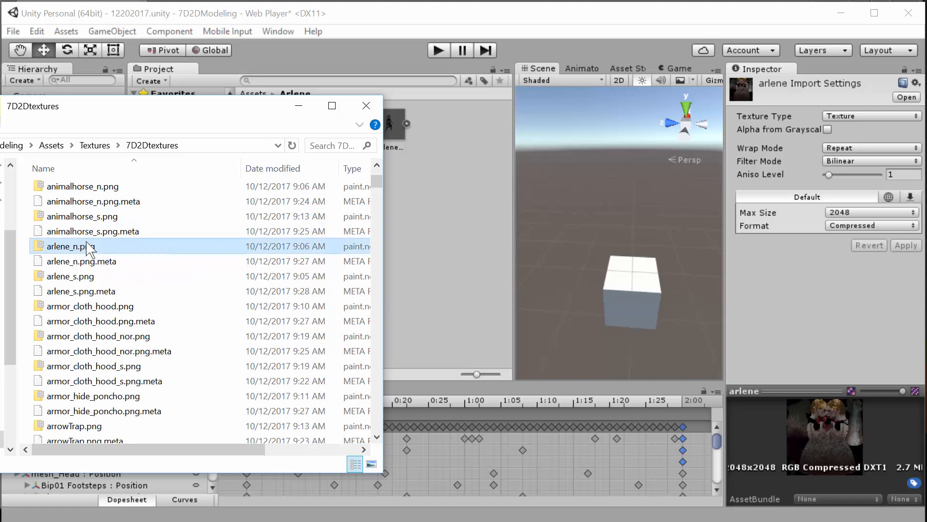
{"action": "left_click_drag", "start_coordinate": [87, 247], "coordinate": [482, 231]}
{"action": "left_click_drag", "start_coordinate": [402, 210], "coordinate": [402, 211]}
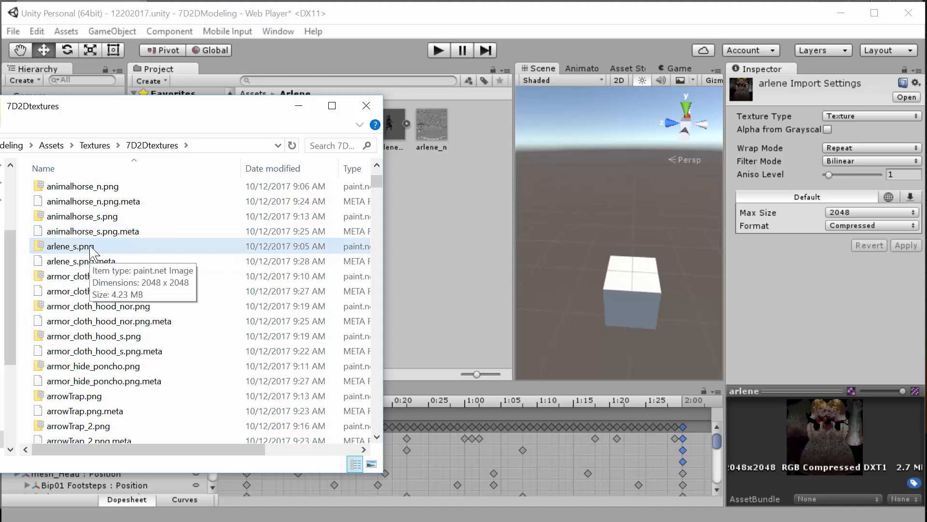
{"action": "left_click_drag", "start_coordinate": [91, 249], "coordinate": [418, 220]}
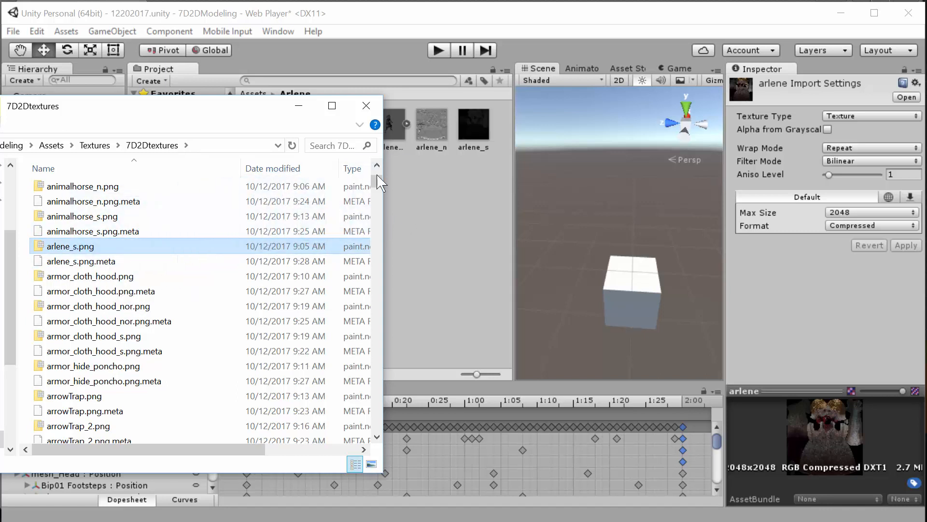
{"action": "left_click", "coordinate": [366, 106]}
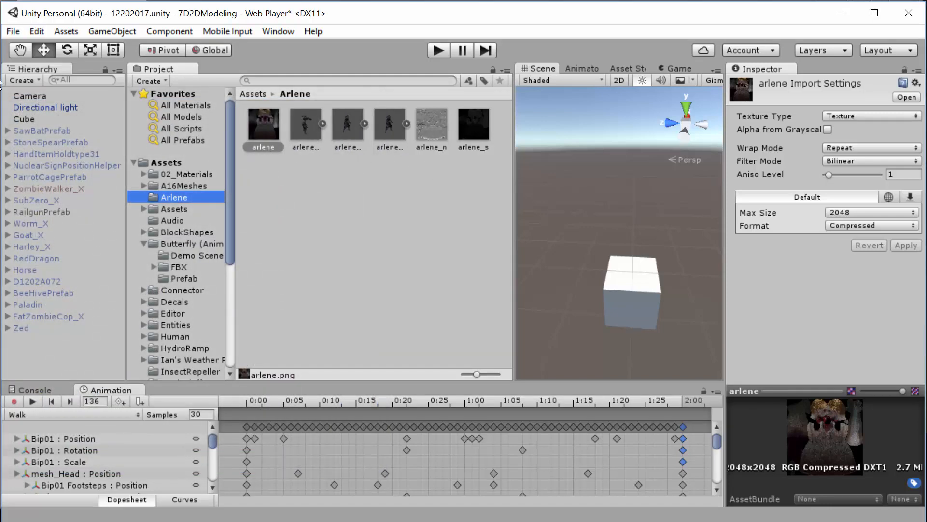
- Set the rig animation type of the arlene@Zombie Idle model to Legacy, apply it and check the model's sub-assets
{"action": "left_click", "coordinate": [306, 124]}
{"action": "left_click", "coordinate": [347, 125]}
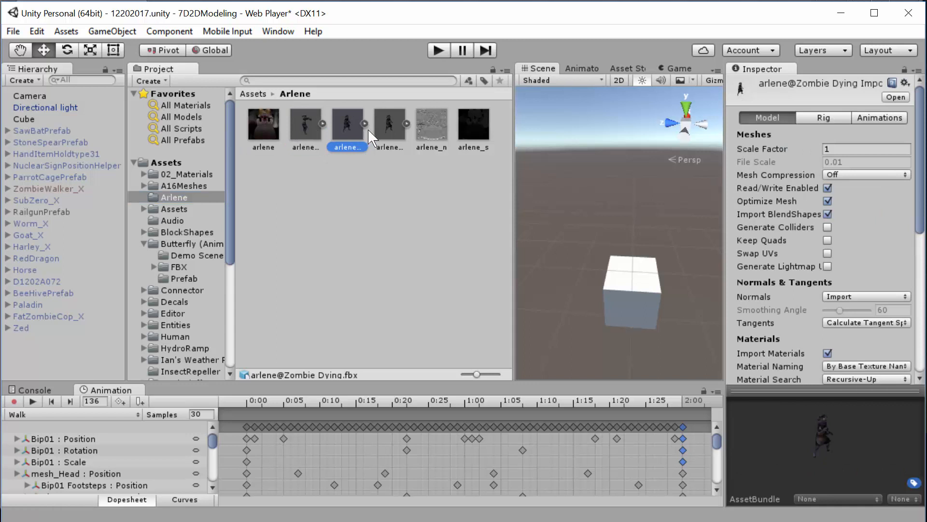
{"action": "key", "text": "Right"}
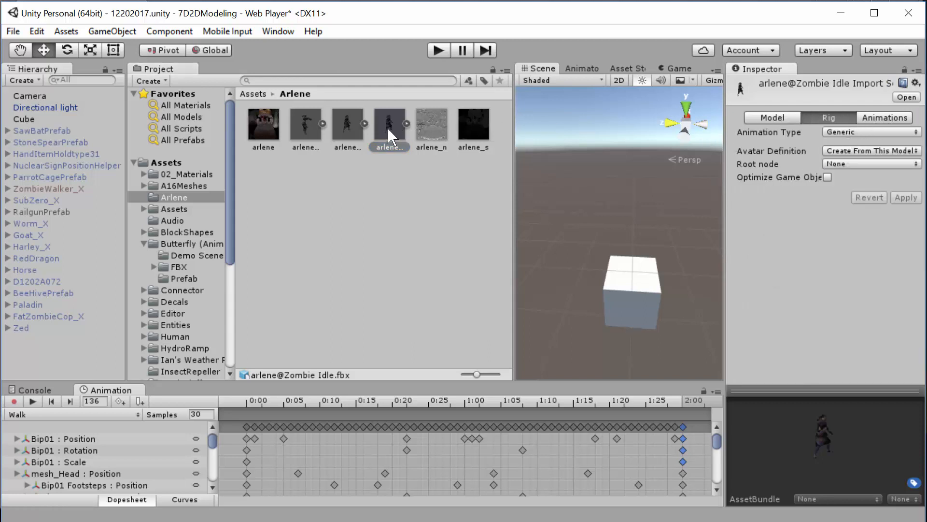
{"action": "left_click", "coordinate": [874, 132]}
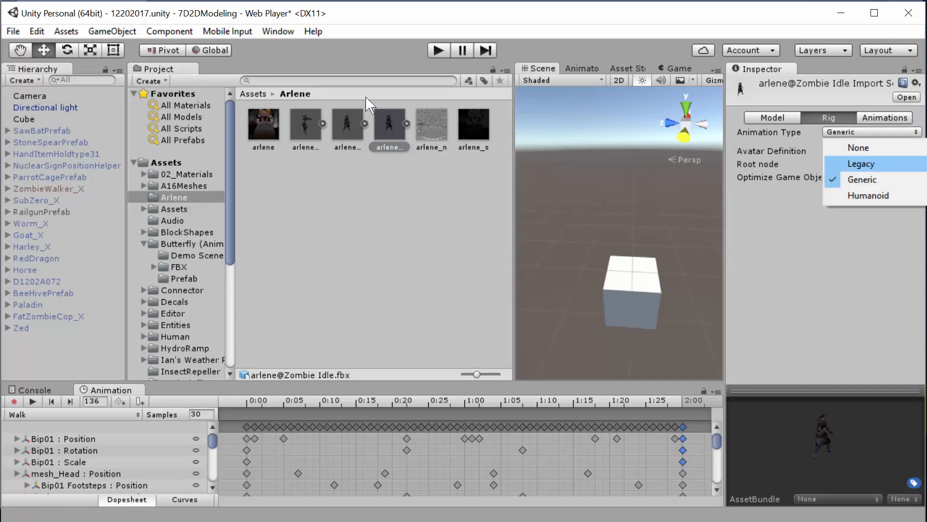
{"action": "left_click", "coordinate": [864, 164]}
{"action": "left_click", "coordinate": [906, 171]}
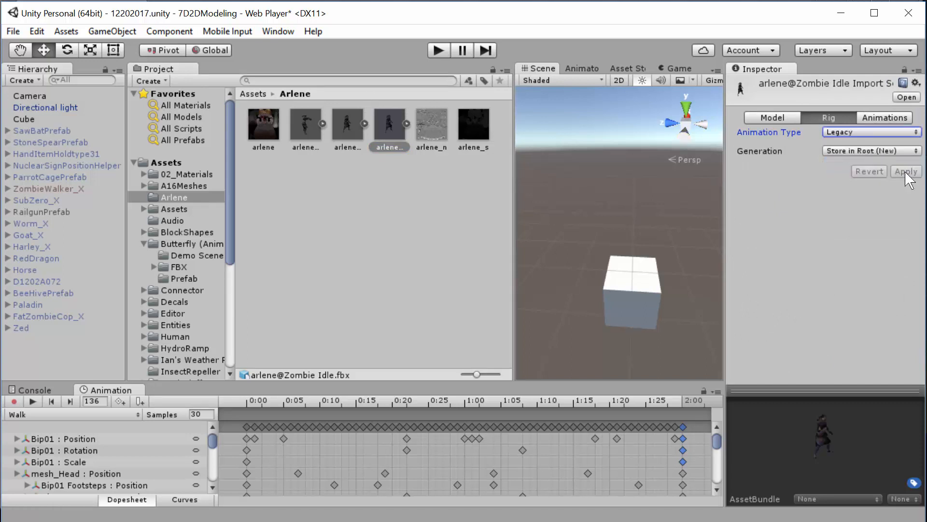
{"action": "left_click", "coordinate": [408, 125]}
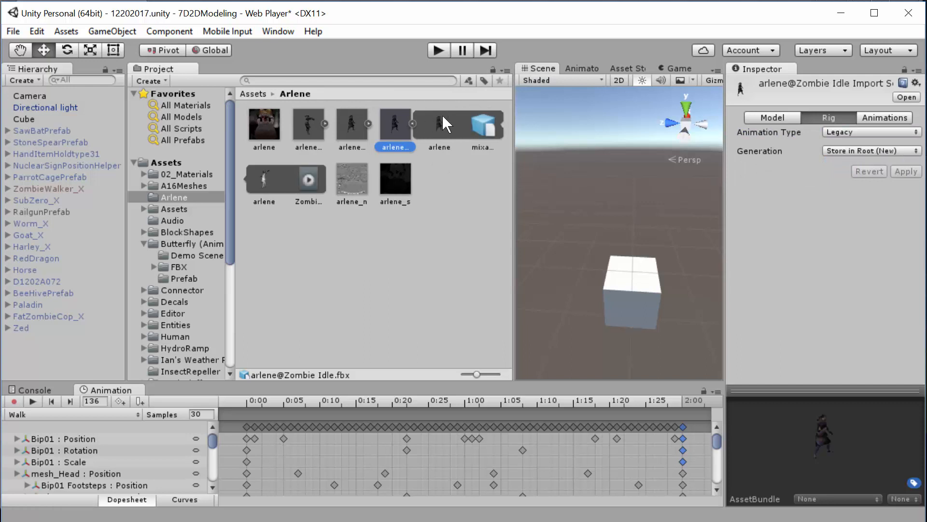
{"action": "left_click", "coordinate": [413, 123]}
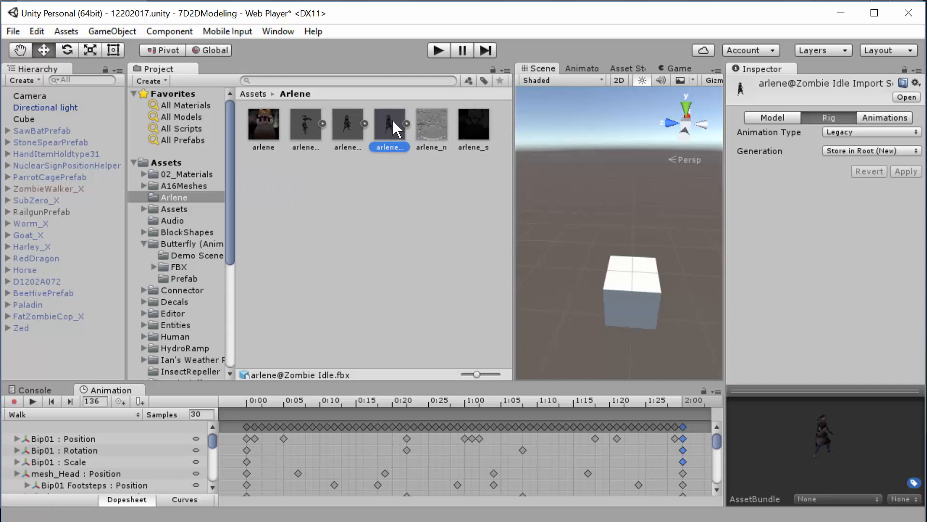
- Place the arlene@Zombie Idle model in the scene hierarchy to check its size, and delete it from the scene
{"action": "left_click_drag", "start_coordinate": [392, 120], "coordinate": [30, 340]}
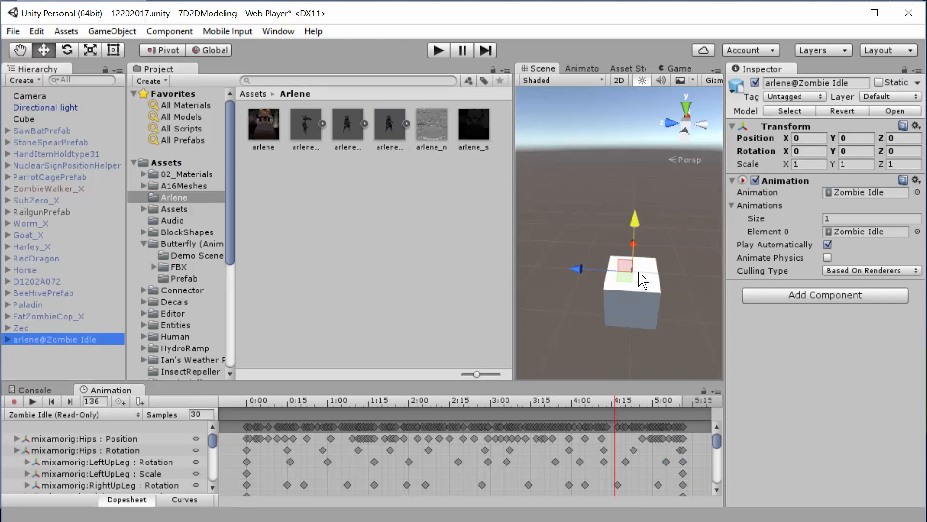
{"action": "left_click", "coordinate": [38, 341]}
{"action": "left_click", "coordinate": [36, 346]}
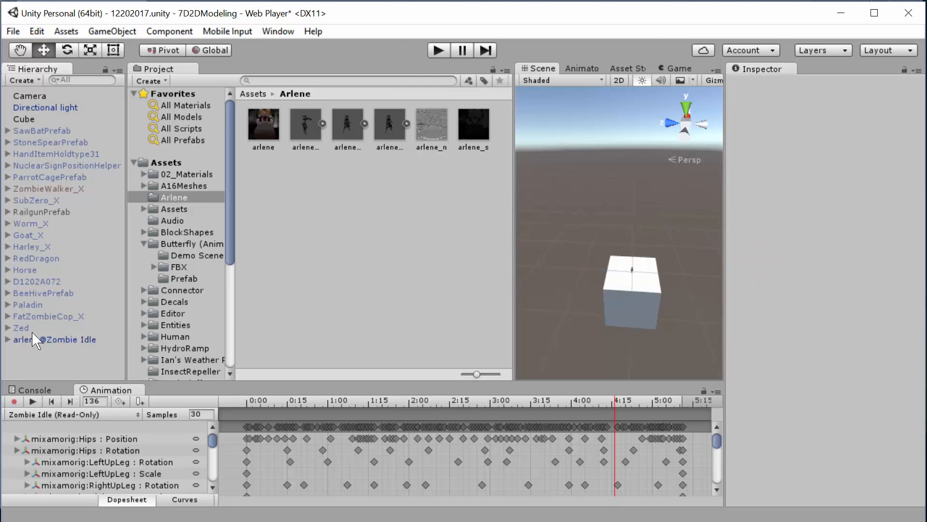
{"action": "left_click", "coordinate": [33, 334]}
{"action": "key", "text": "Delete"}
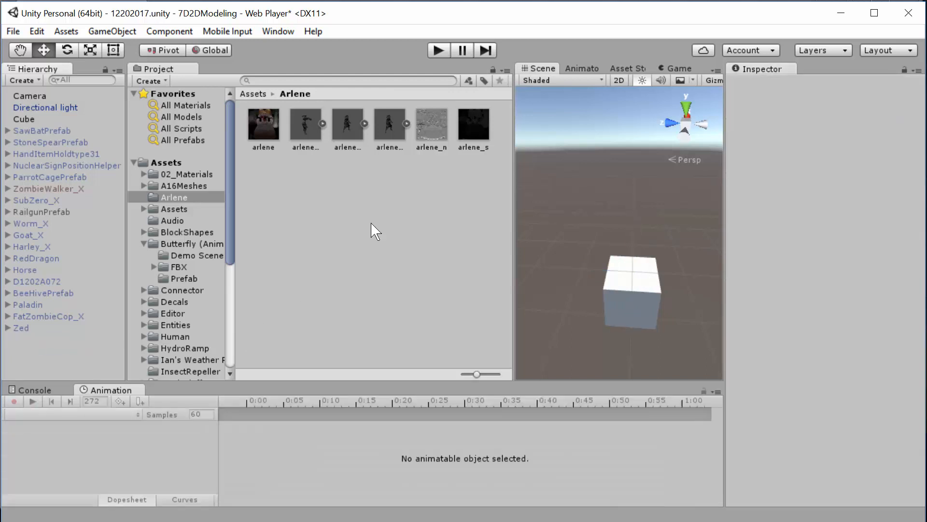
- Set the Scale Factor of the arlene@Zombie Idle model to 10 and apply the import settings
{"action": "left_click", "coordinate": [389, 125]}
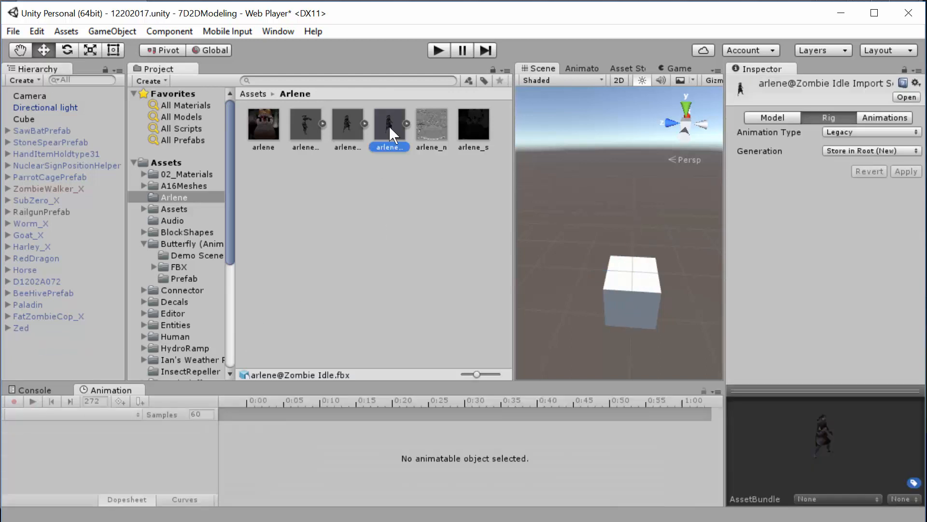
{"action": "left_click", "coordinate": [792, 119]}
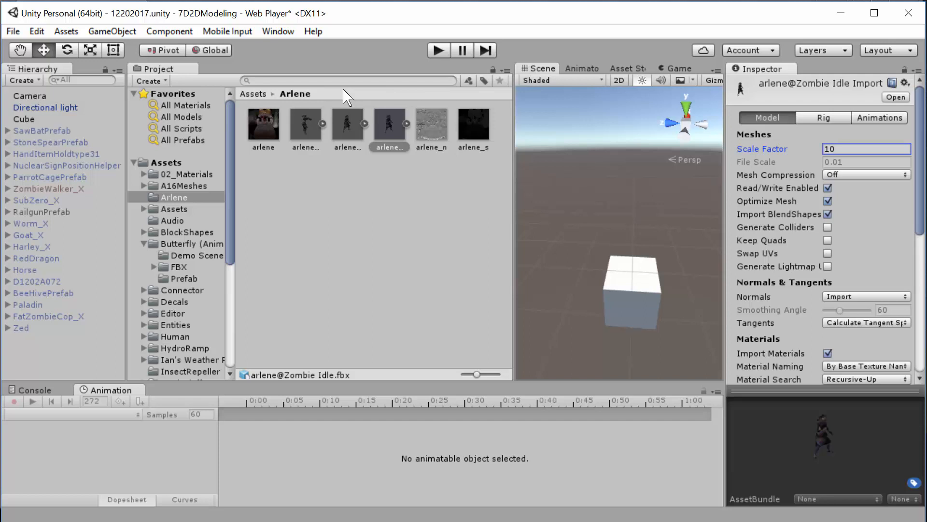
{"action": "left_click", "coordinate": [827, 121]}
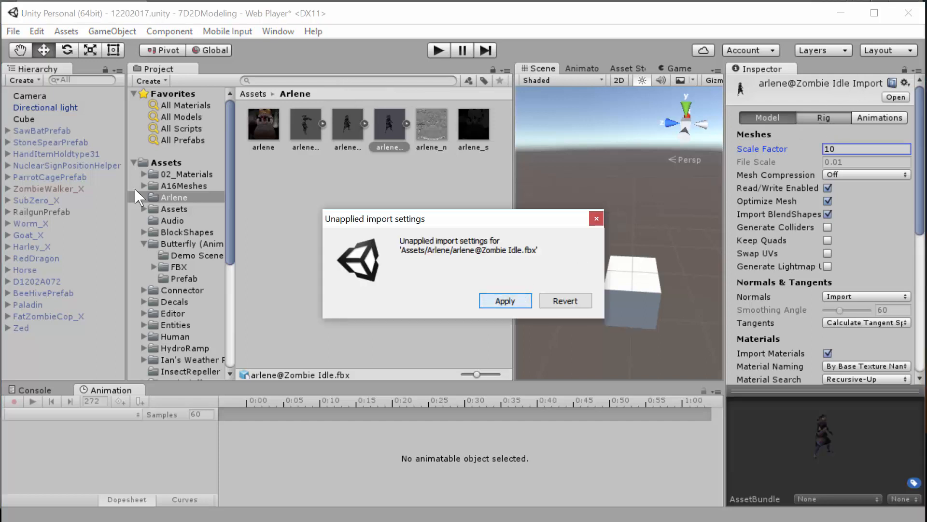
{"action": "left_click", "coordinate": [505, 301]}
- Add the rescaled arlene@Zombie Idle model to the scene hierarchy and view it on the cube
{"action": "left_click_drag", "start_coordinate": [384, 128], "coordinate": [64, 356]}
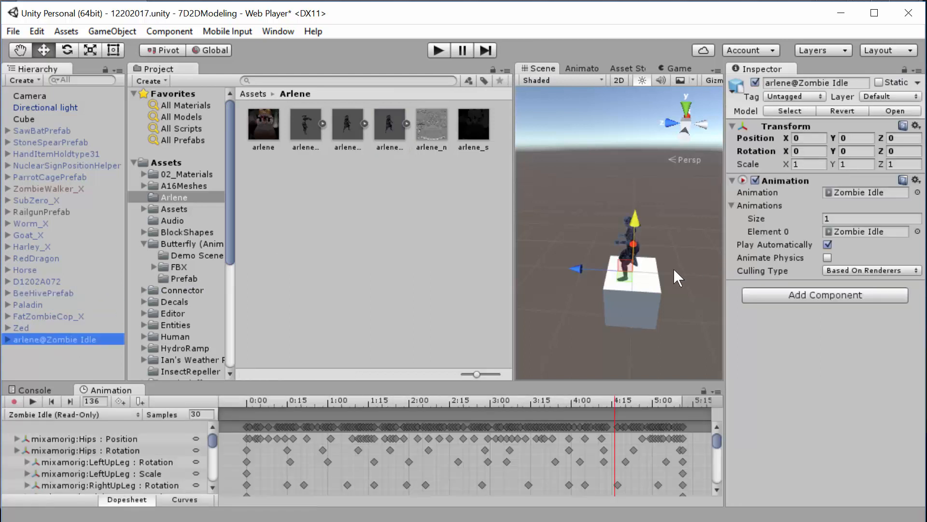
{"action": "scroll", "coordinate": [676, 273], "scroll_direction": "up", "scroll_amount": 3}
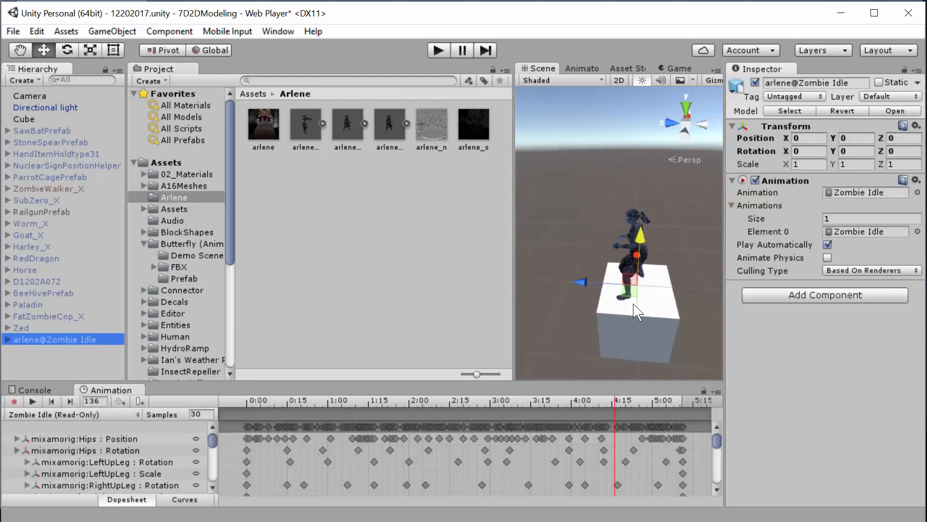
{"action": "left_click_drag", "start_coordinate": [638, 312], "coordinate": [638, 240], "text": "alt"}
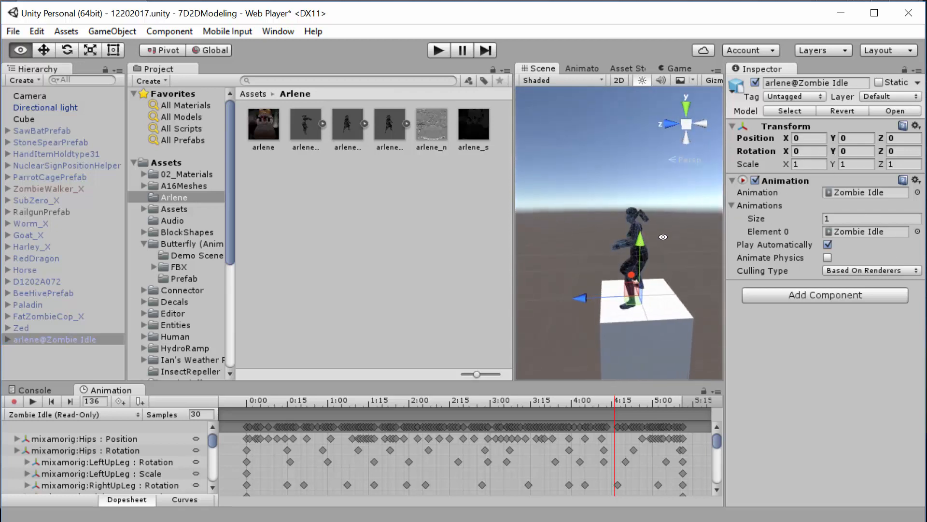
- Enable FatZombieCop_X for a size comparison, undo the activation and delete arlene@Zombie Idle from the scene
{"action": "left_click", "coordinate": [42, 314]}
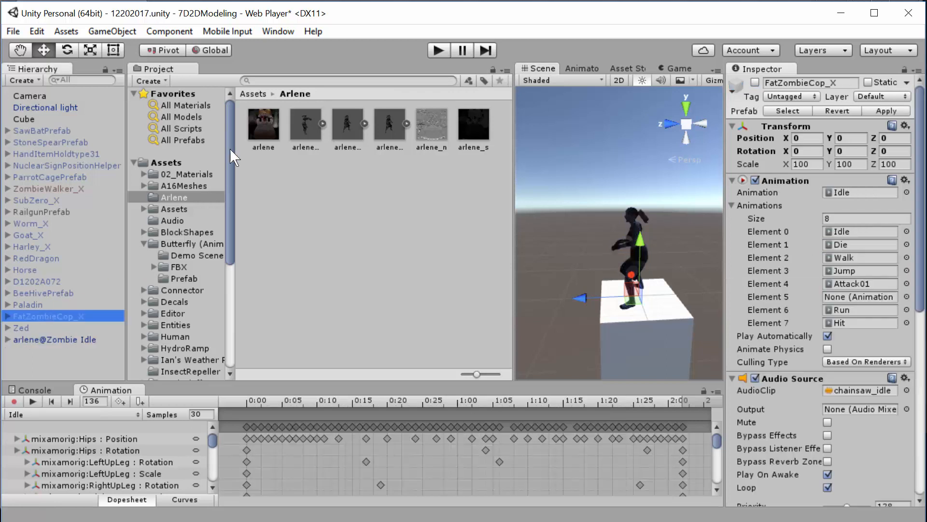
{"action": "left_click", "coordinate": [755, 83]}
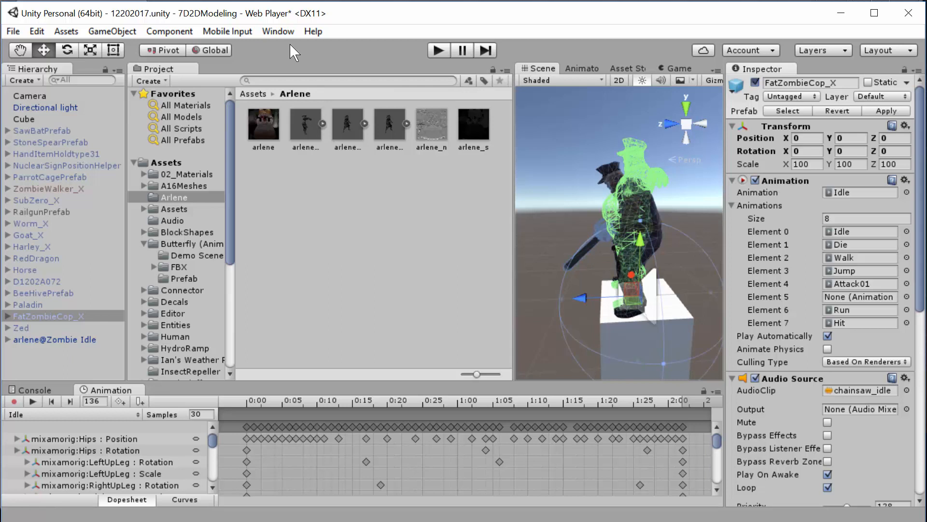
{"action": "key", "text": "ctrl+z"}
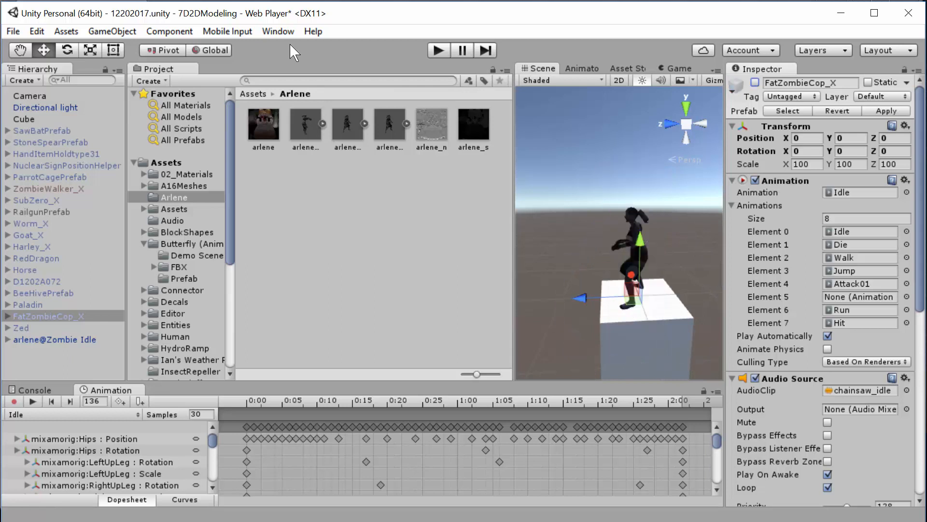
{"action": "left_click", "coordinate": [84, 340]}
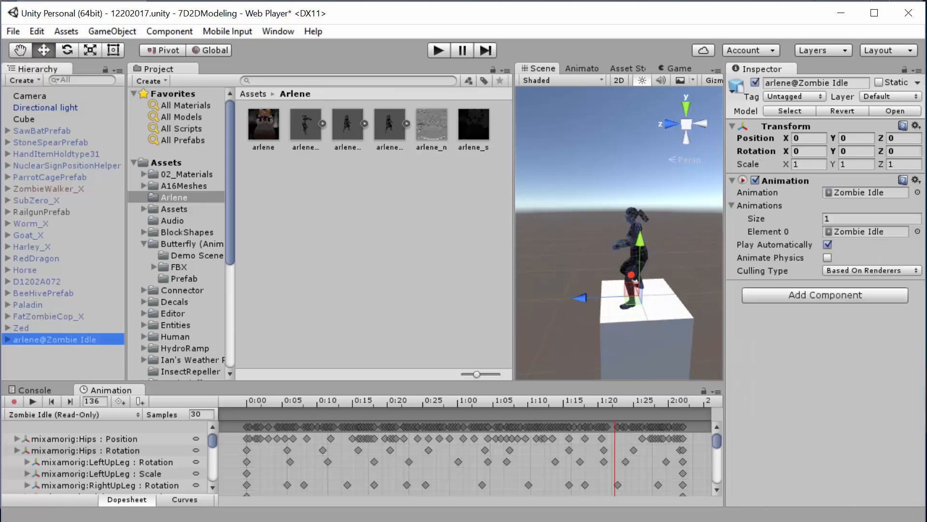
{"action": "key", "text": "Delete"}
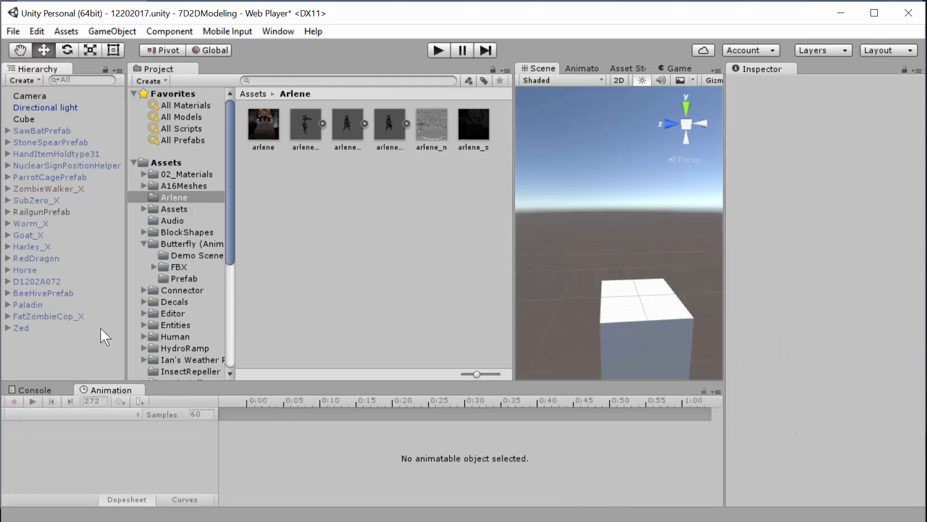
- Set the Scale Factor of the arlene@Zombie Idle model to 15 and apply the import settings
{"action": "left_click", "coordinate": [394, 129]}
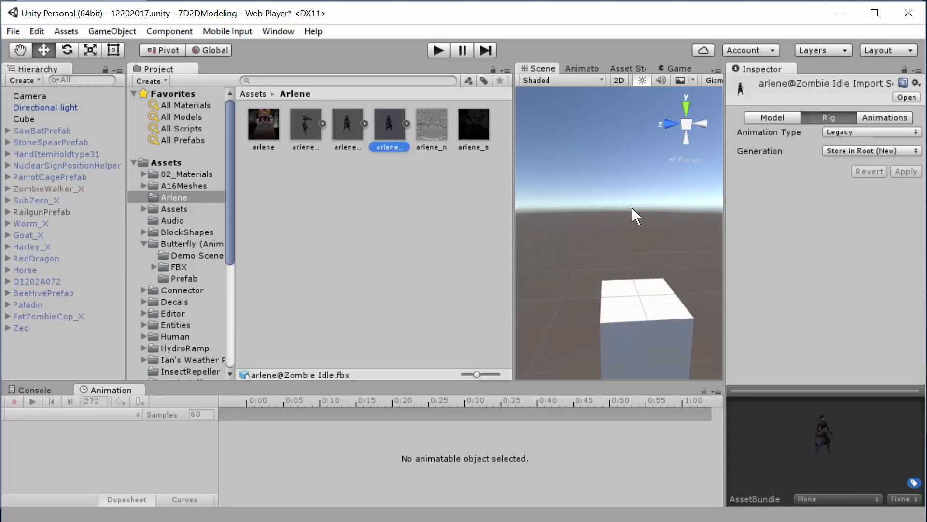
{"action": "left_click", "coordinate": [790, 120]}
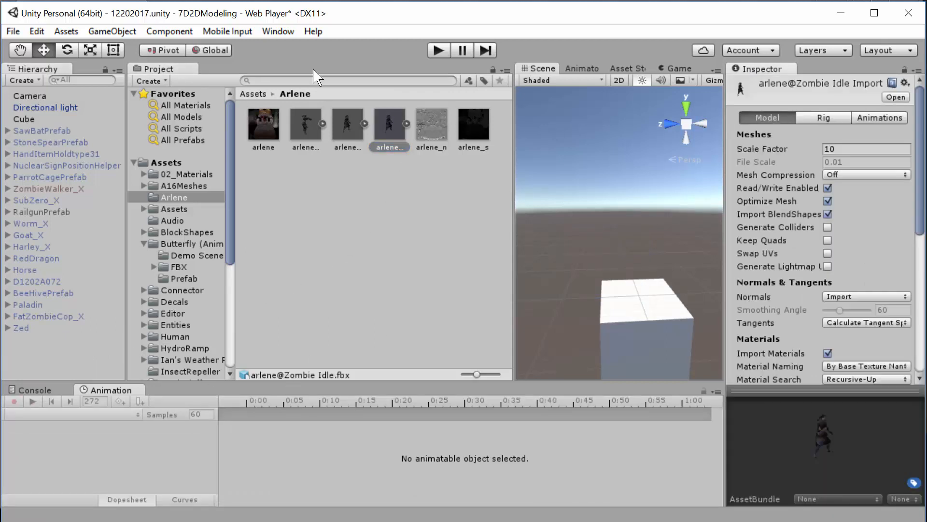
{"action": "left_click", "coordinate": [839, 150]}
{"action": "type", "text": "1"}
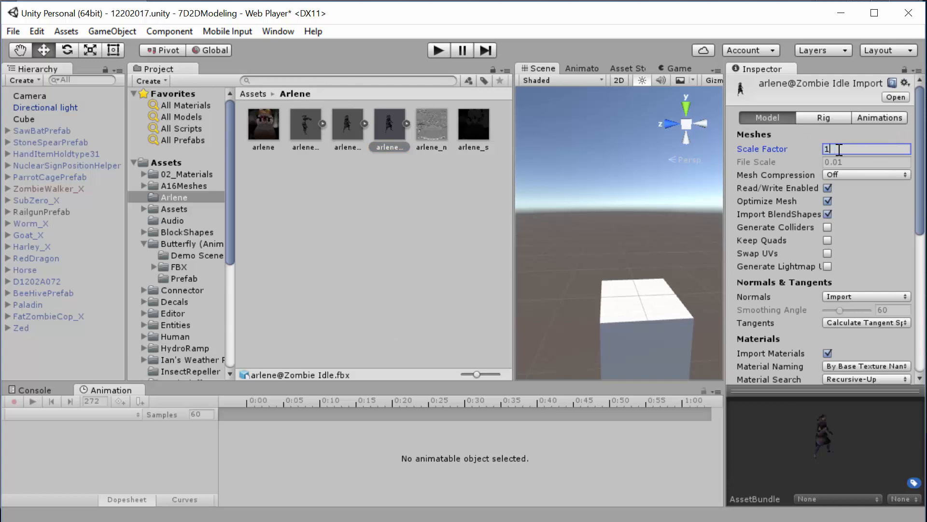
{"action": "left_click", "coordinate": [855, 118]}
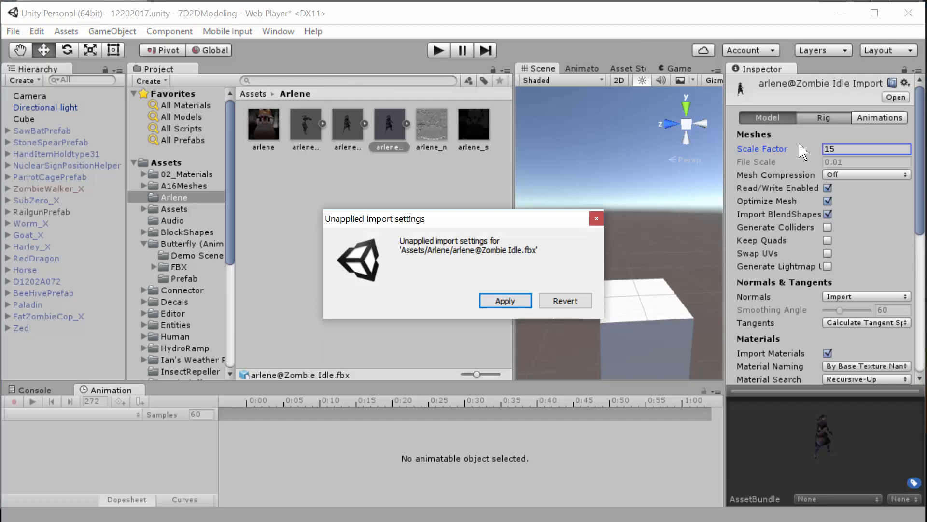
{"action": "left_click", "coordinate": [499, 300]}
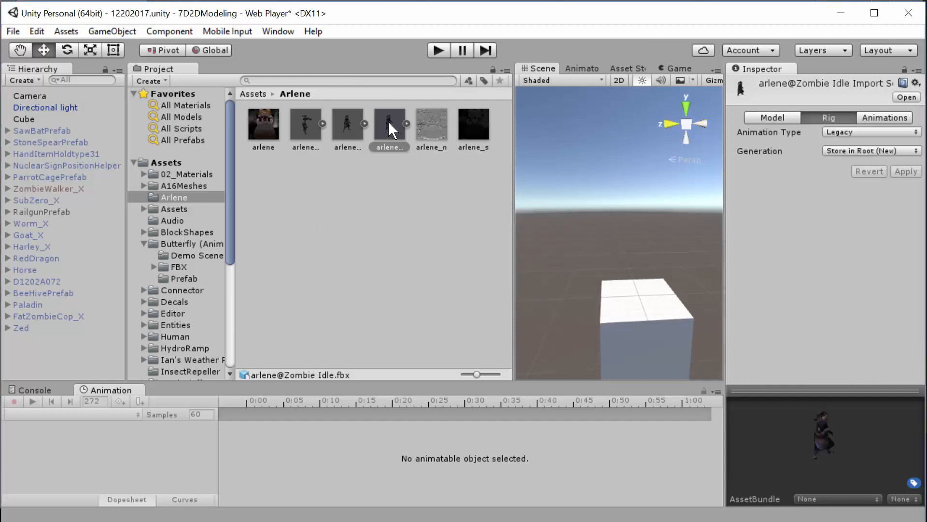
- Place arlene@Zombie Idle in the scene hierarchy and enable the Paladin object to compare their sizes
{"action": "left_click_drag", "start_coordinate": [389, 125], "coordinate": [70, 336]}
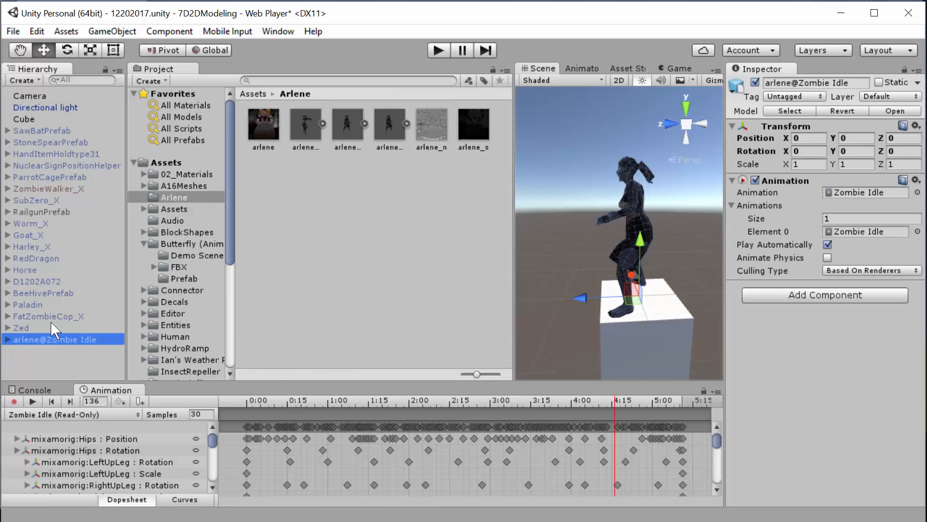
{"action": "left_click", "coordinate": [38, 305]}
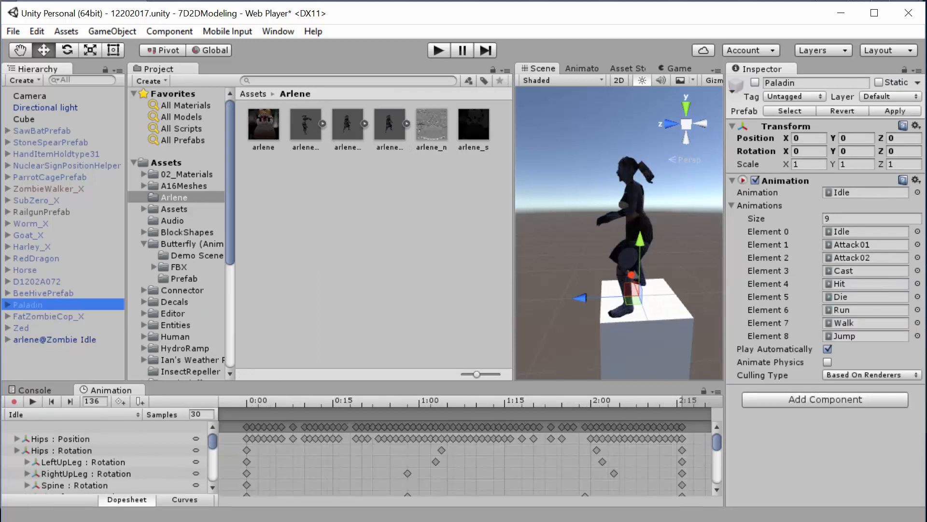
{"action": "left_click", "coordinate": [755, 83]}
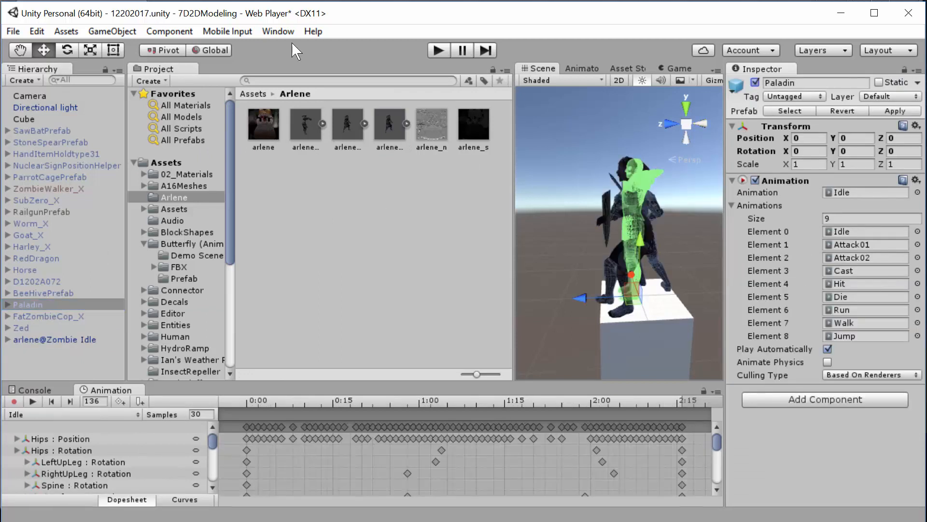
- Undo the activation of Paladin and rename the arlene@Zombie Idle object in the scene hierarchy to MyArlene
{"action": "key", "text": "ctrl+z"}
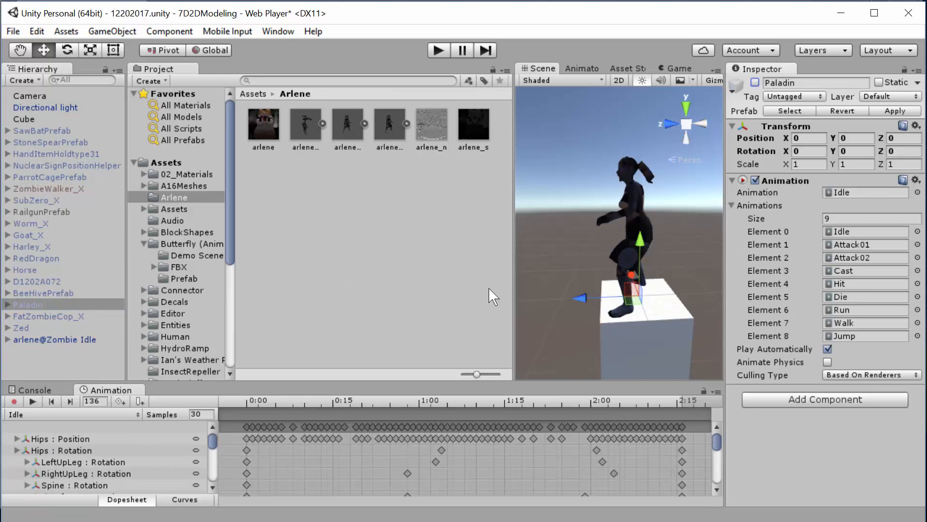
{"action": "left_click", "coordinate": [79, 339]}
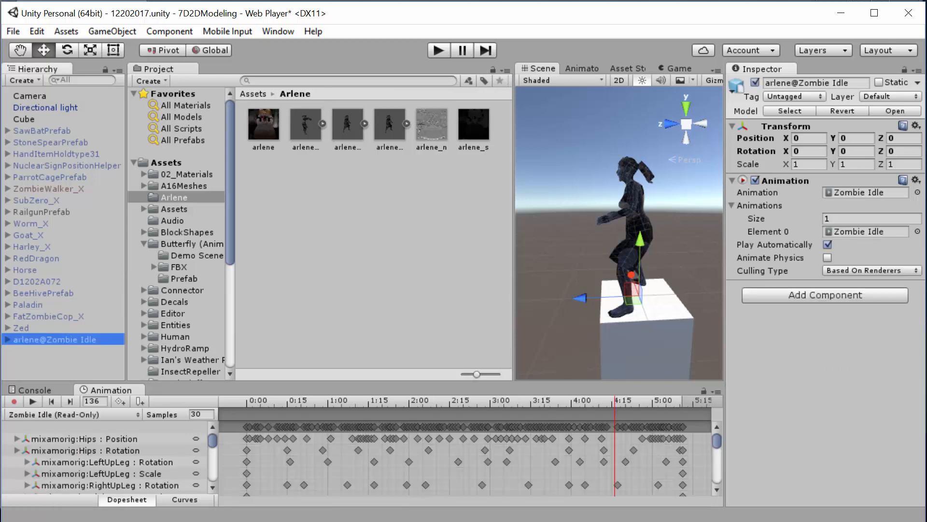
{"action": "right_click", "coordinate": [65, 339]}
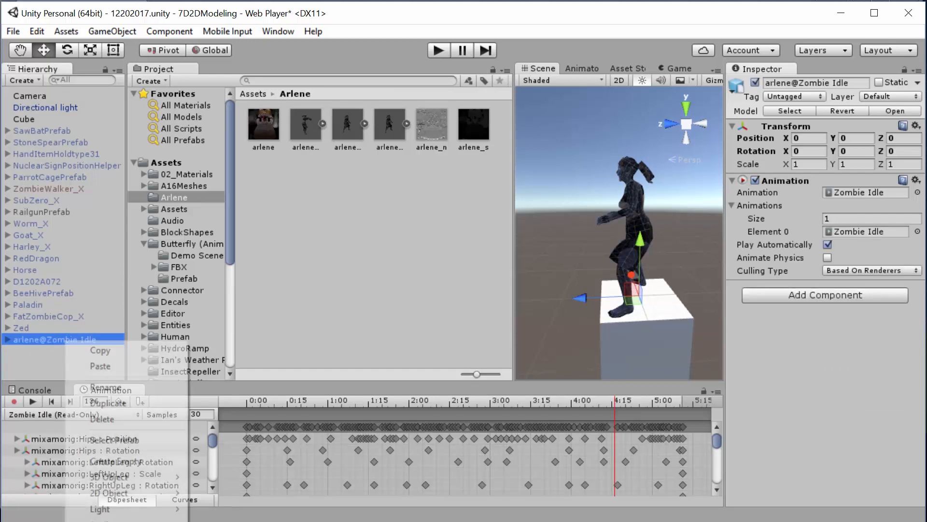
{"action": "left_click", "coordinate": [116, 385]}
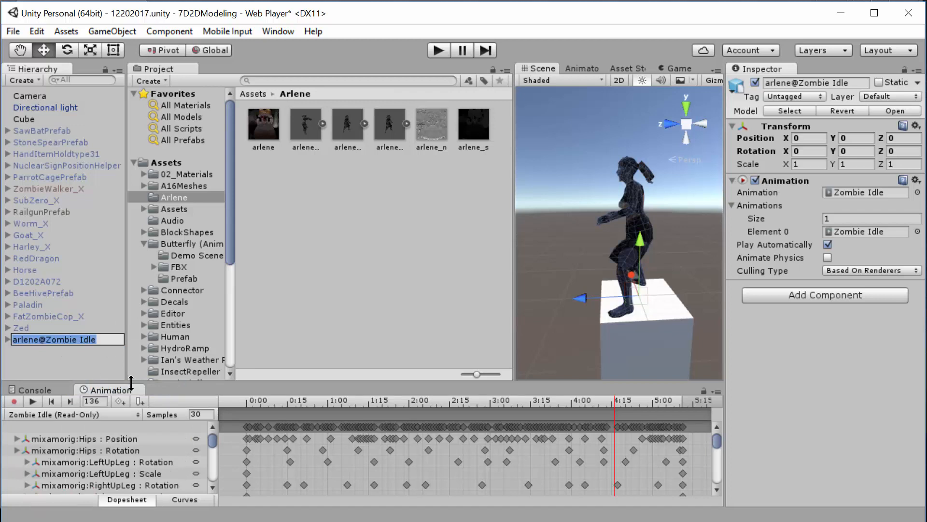
{"action": "type", "text": "MyArle"}
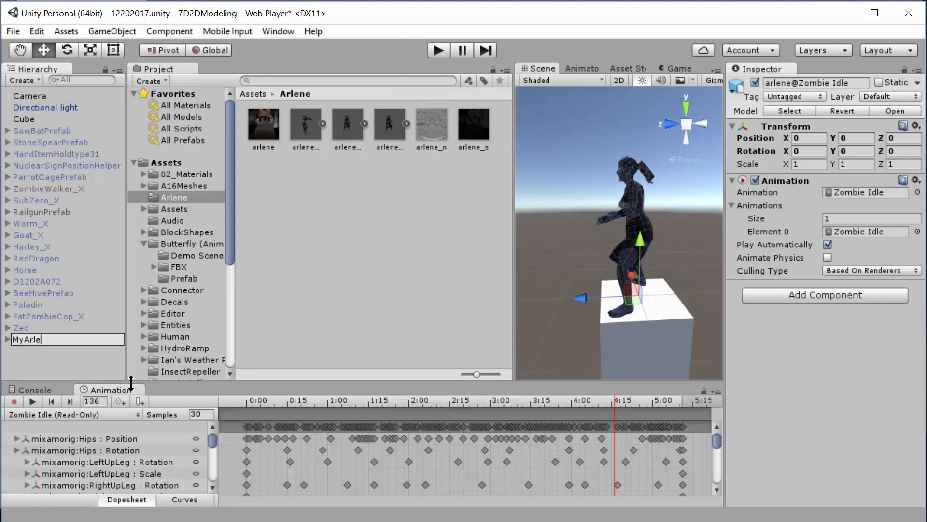
{"action": "type", "text": "ne"}
{"action": "key", "text": "Return"}
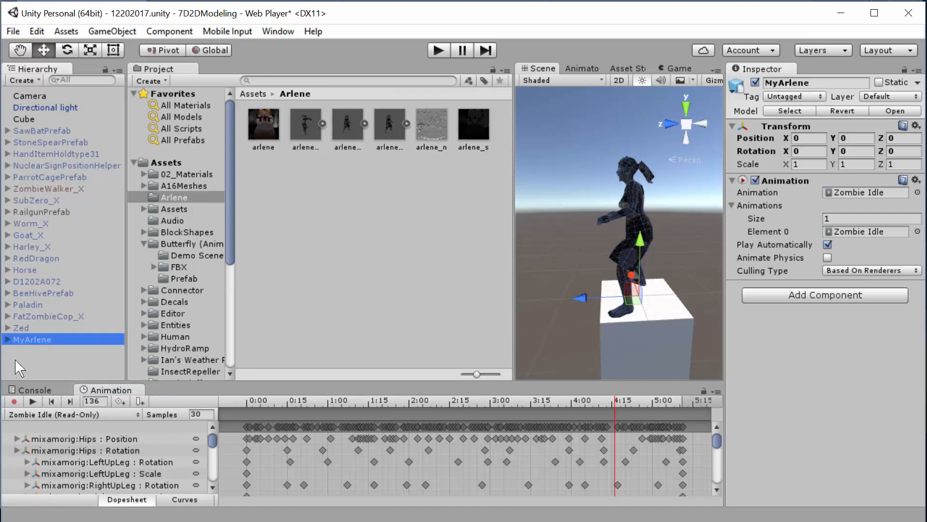
- Expand MyArlene in the hierarchy, collapse its mixamorig:Hips bones and display the material settings of its arlene mesh
{"action": "left_click", "coordinate": [7, 339]}
{"action": "left_click", "coordinate": [18, 362]}
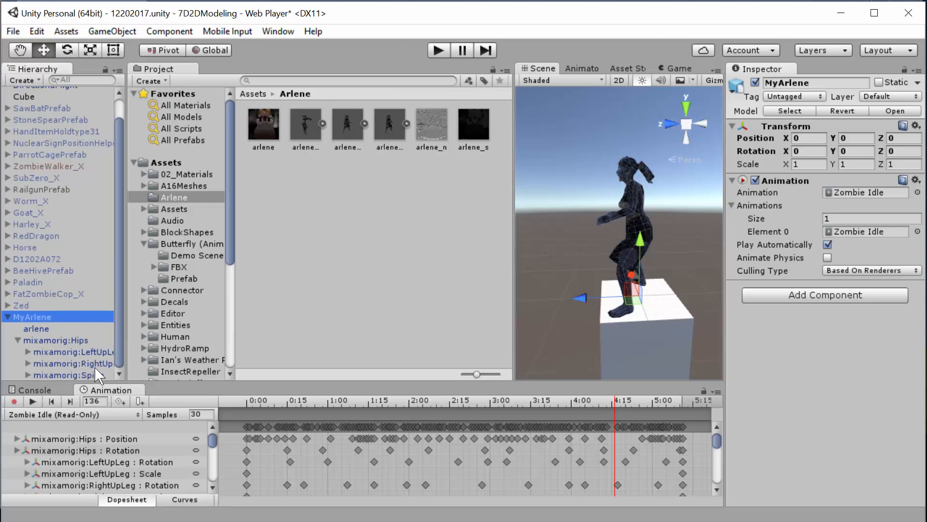
{"action": "left_click", "coordinate": [18, 340]}
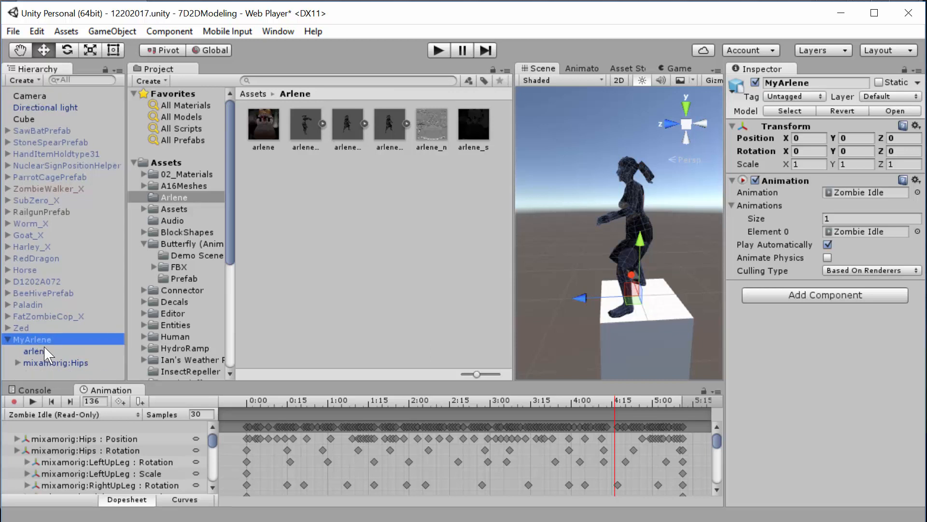
{"action": "left_click", "coordinate": [44, 348]}
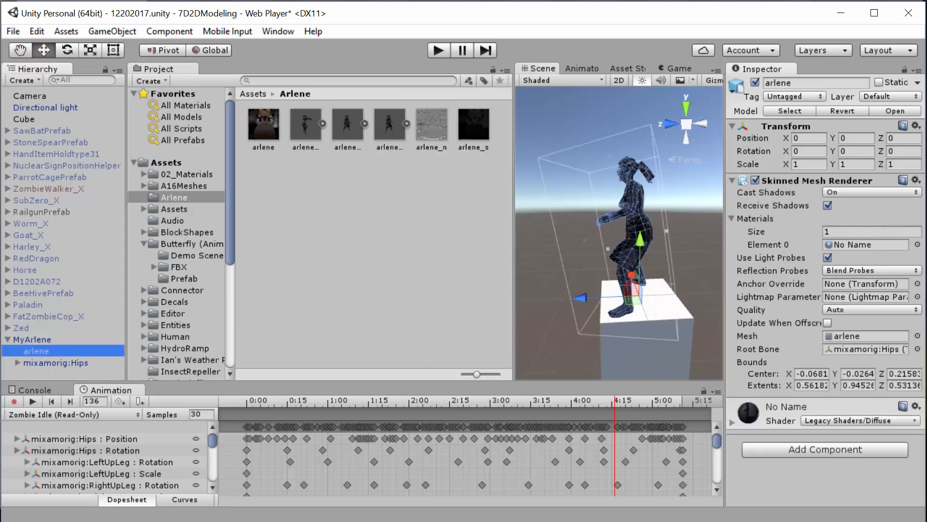
{"action": "left_click", "coordinate": [45, 340]}
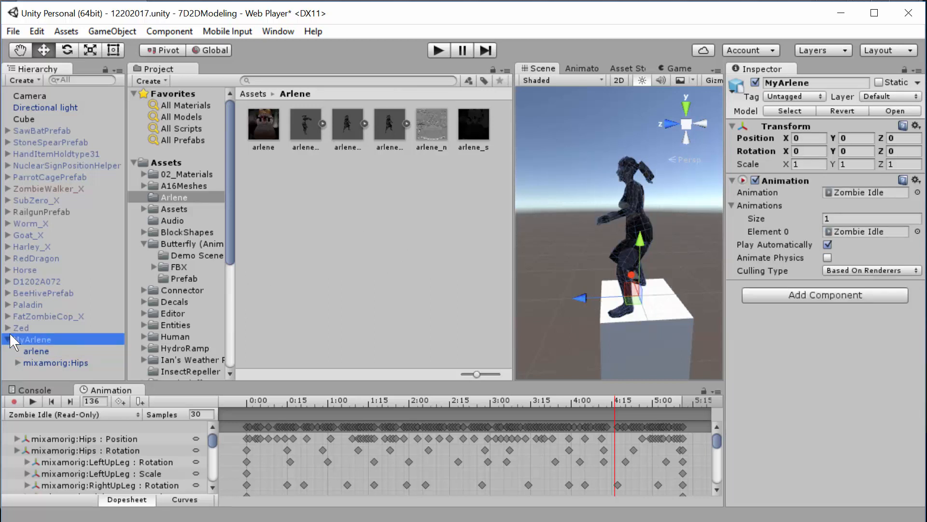
{"action": "left_click", "coordinate": [30, 351]}
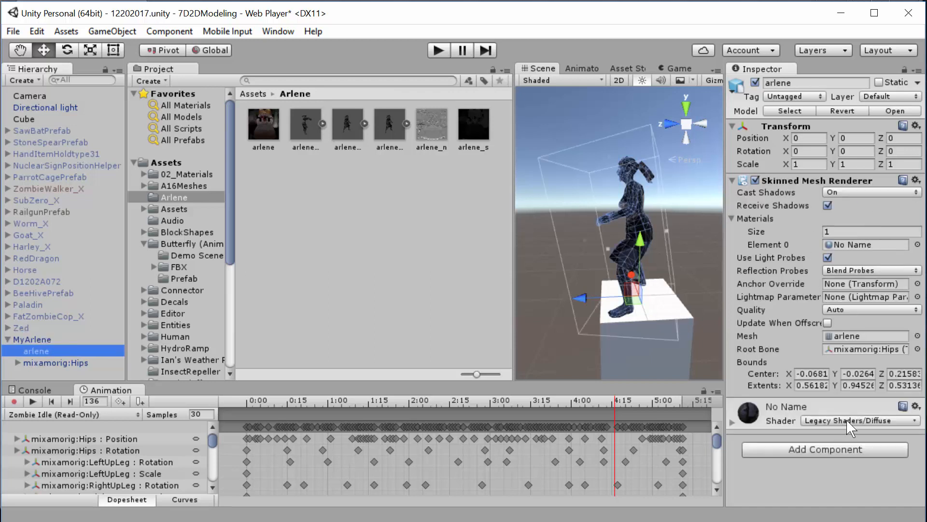
{"action": "left_click", "coordinate": [732, 423]}
{"action": "scroll", "coordinate": [797, 410], "scroll_direction": "down", "scroll_amount": 1}
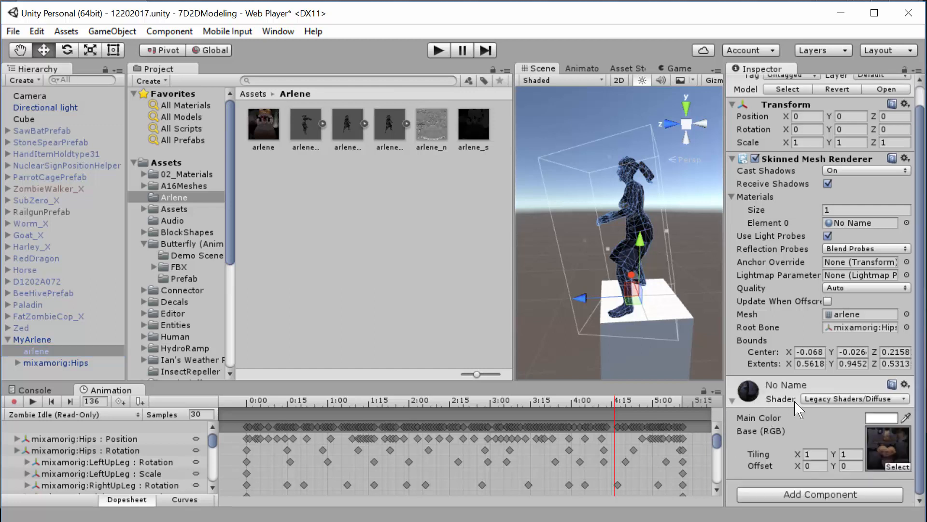
- Set the arlene material's shader to Legacy Shaders/Bumped Diffuse and assign arlene_n as its Normalmap, fixing the texture's type as a normal map
{"action": "left_click", "coordinate": [859, 399]}
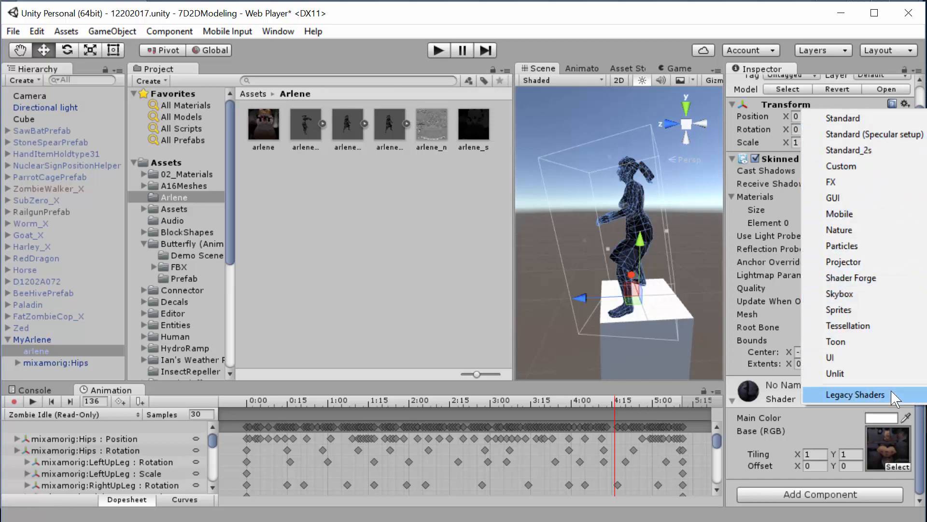
{"action": "mouse_move", "coordinate": [886, 399]}
{"action": "left_click", "coordinate": [756, 394]}
{"action": "scroll", "coordinate": [858, 386], "scroll_direction": "down", "scroll_amount": 3}
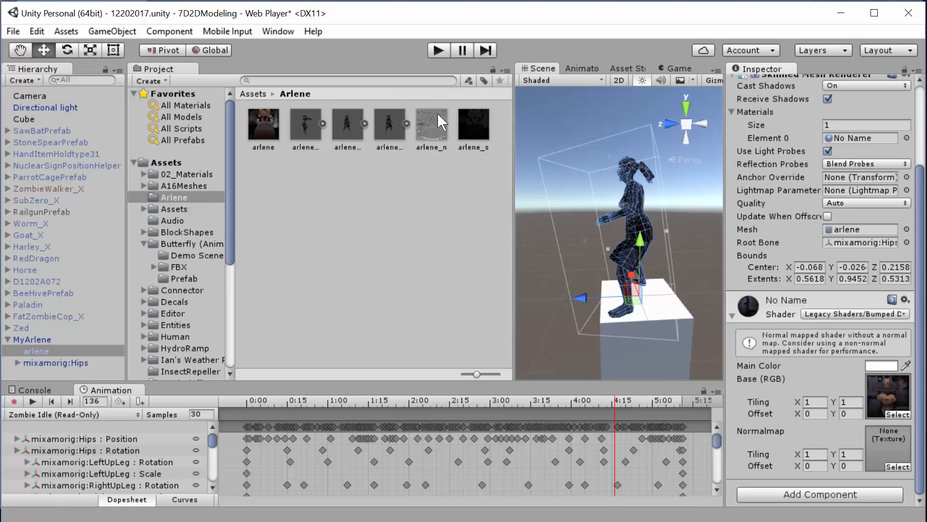
{"action": "left_click_drag", "start_coordinate": [437, 123], "coordinate": [889, 449]}
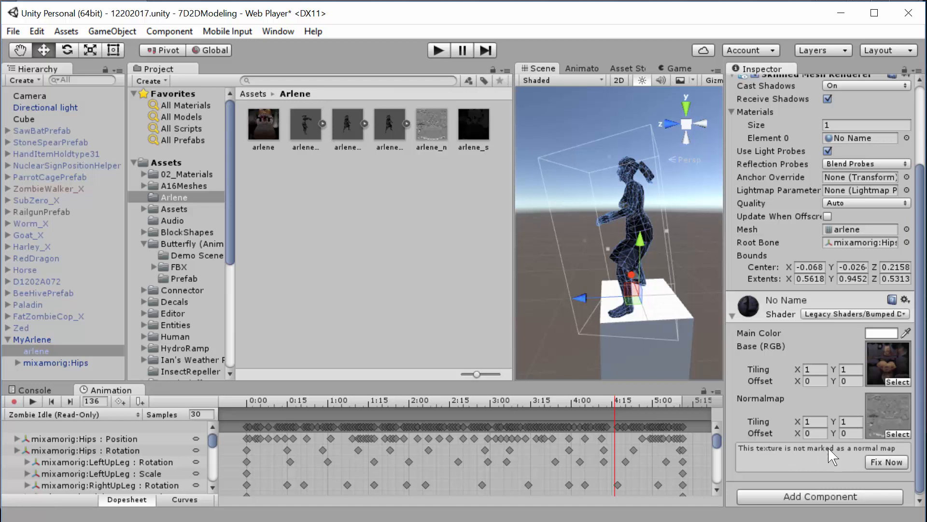
{"action": "left_click", "coordinate": [887, 462]}
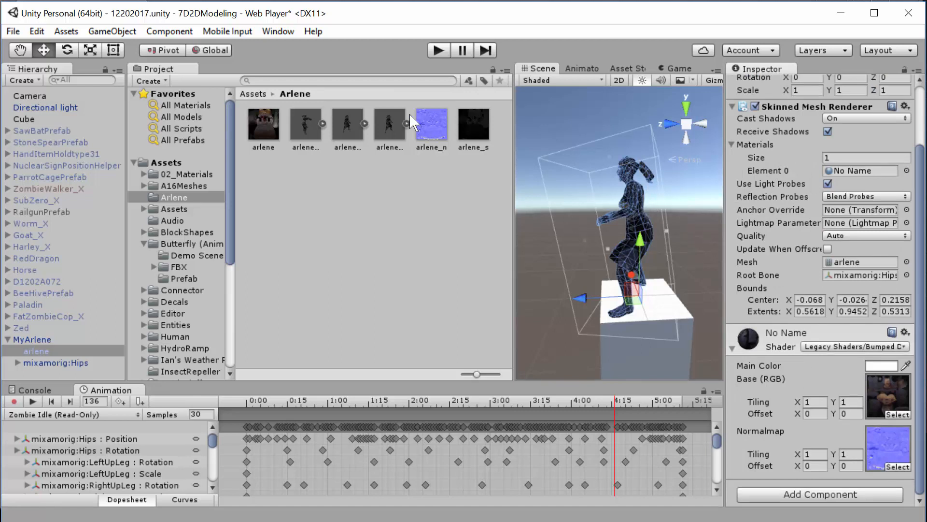
- Darken the arlene material's Main Color to the grey AEAEAEFF
{"action": "left_click", "coordinate": [876, 369]}
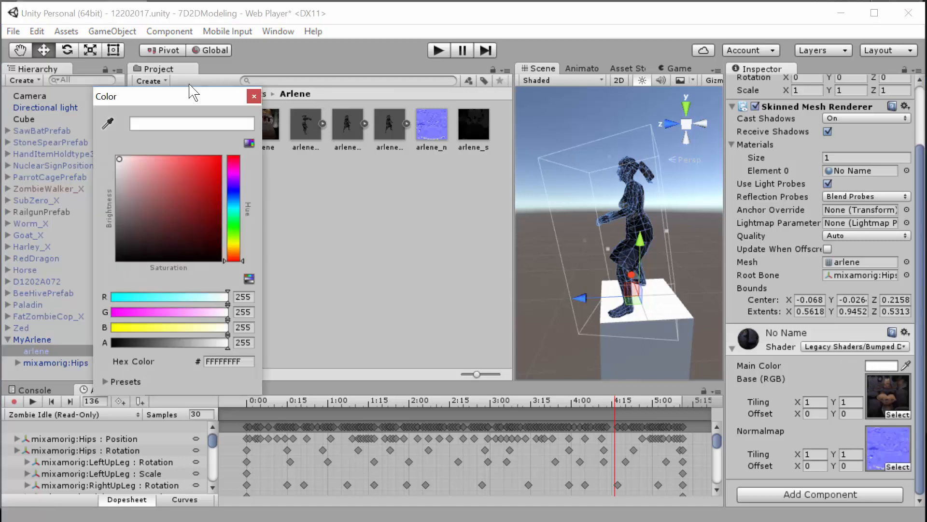
{"action": "left_click", "coordinate": [120, 179]}
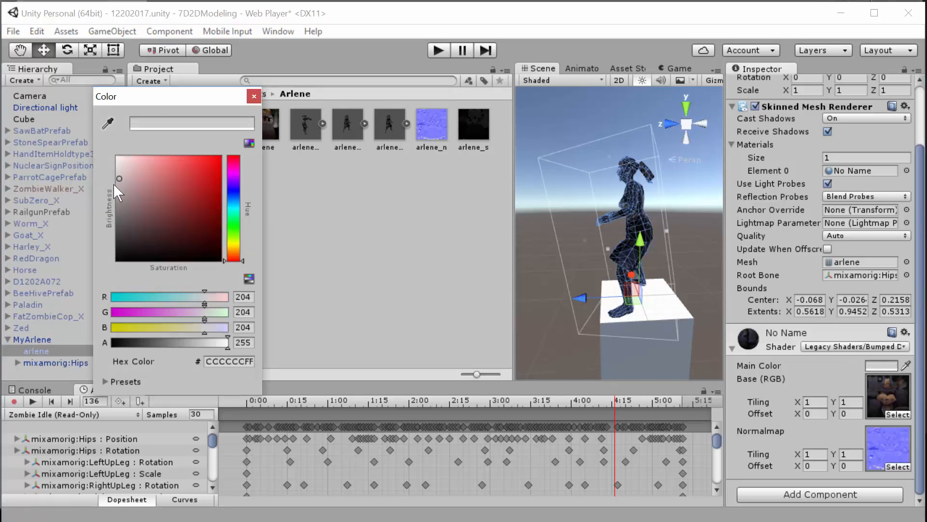
{"action": "left_click_drag", "start_coordinate": [114, 184], "coordinate": [114, 190]}
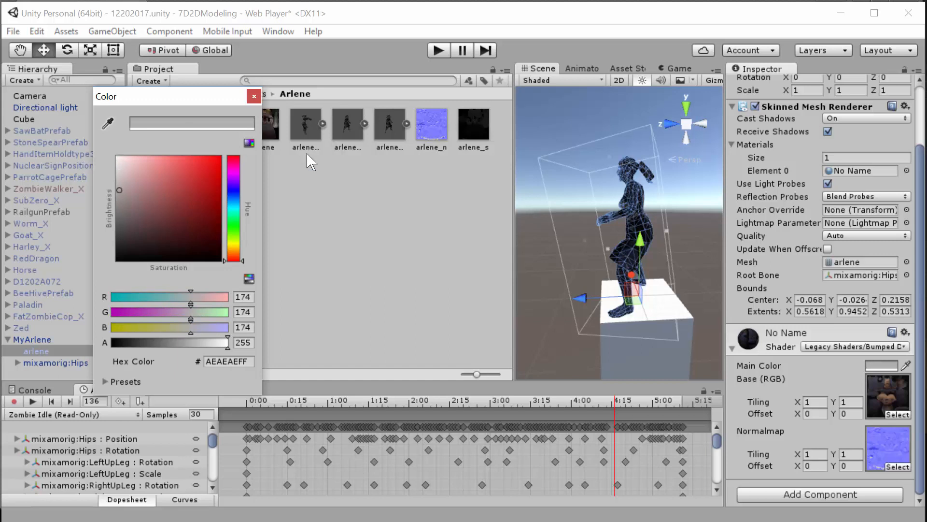
{"action": "left_click", "coordinate": [254, 96]}
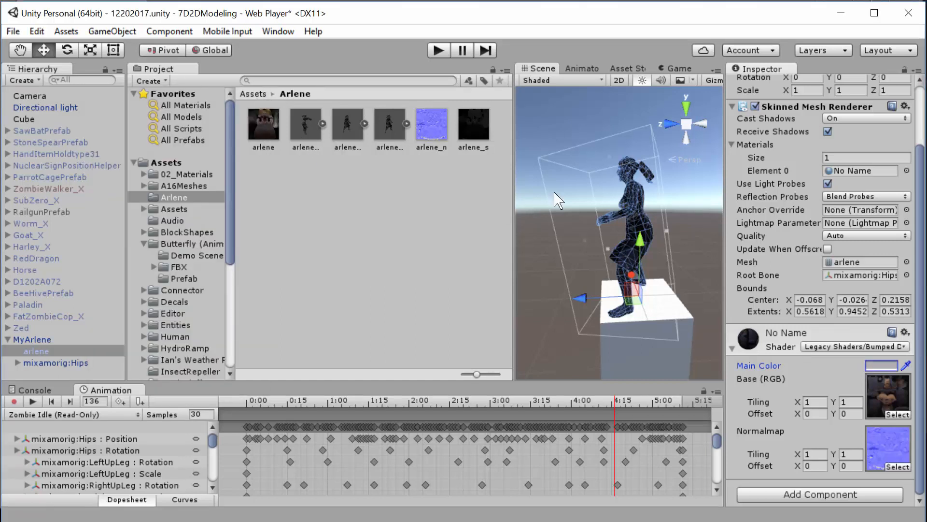
- Examine MyArlene's darkened appearance on the cube from another angle and review its parent and mesh objects
{"action": "left_click", "coordinate": [584, 221]}
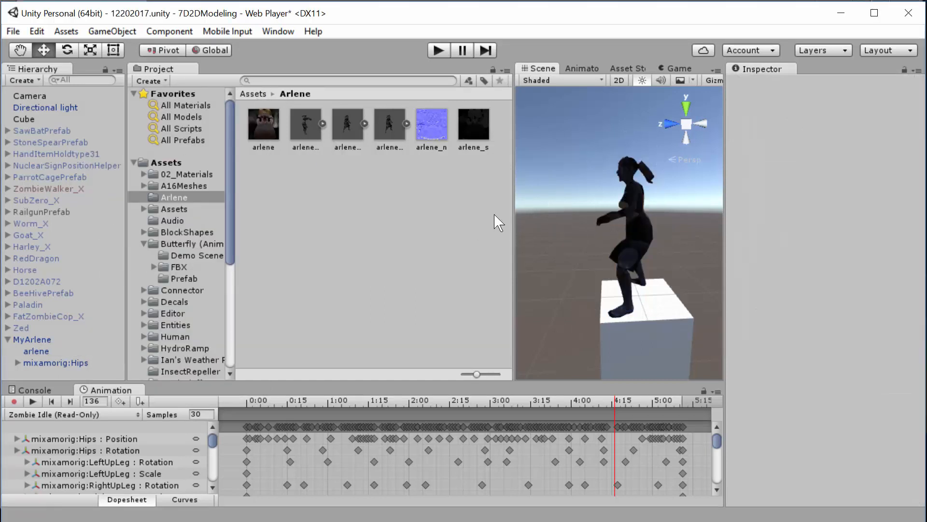
{"action": "scroll", "coordinate": [585, 192], "scroll_direction": "up", "scroll_amount": 5}
{"action": "scroll", "coordinate": [584, 192], "scroll_direction": "down", "scroll_amount": 5}
{"action": "left_click_drag", "start_coordinate": [550, 217], "coordinate": [782, 271], "text": "alt"}
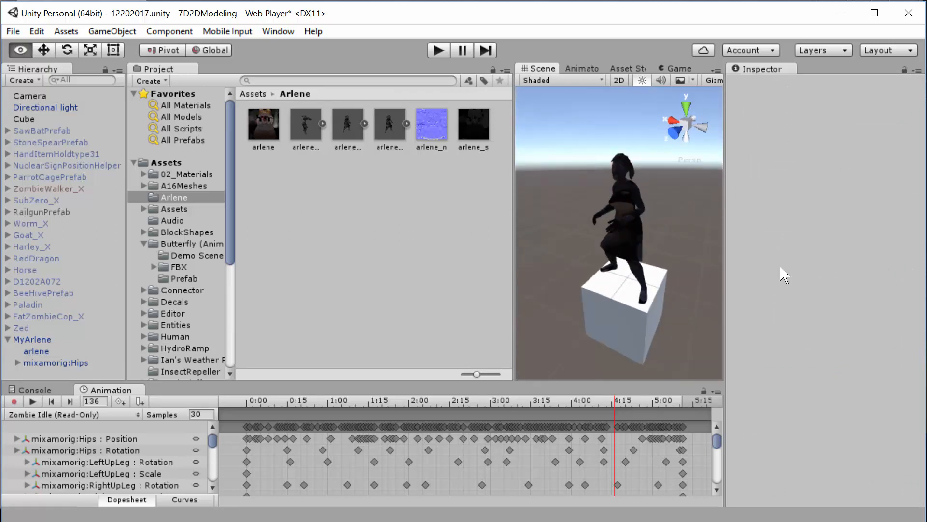
{"action": "left_click", "coordinate": [35, 340]}
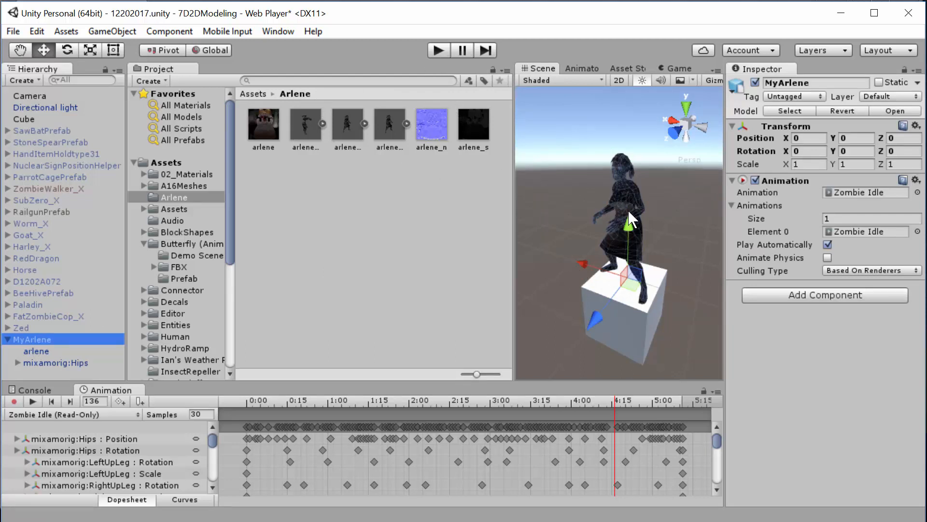
{"action": "scroll", "coordinate": [633, 212], "scroll_direction": "up", "scroll_amount": 4}
{"action": "scroll", "coordinate": [631, 213], "scroll_direction": "down", "scroll_amount": 7}
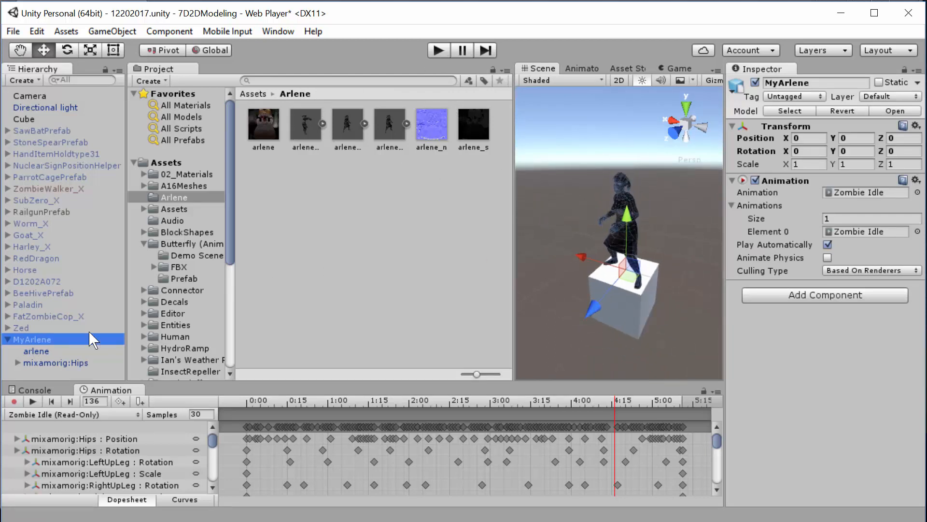
{"action": "left_click", "coordinate": [53, 342]}
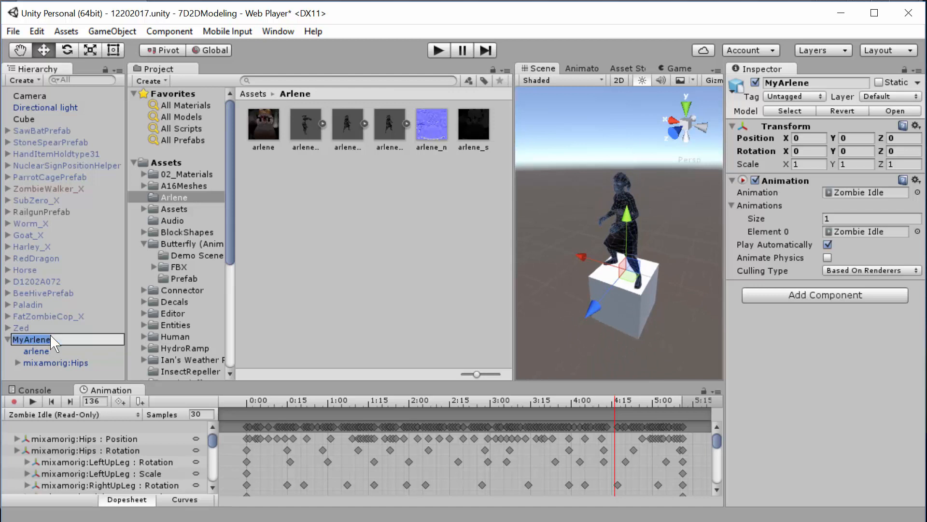
{"action": "left_click", "coordinate": [42, 348]}
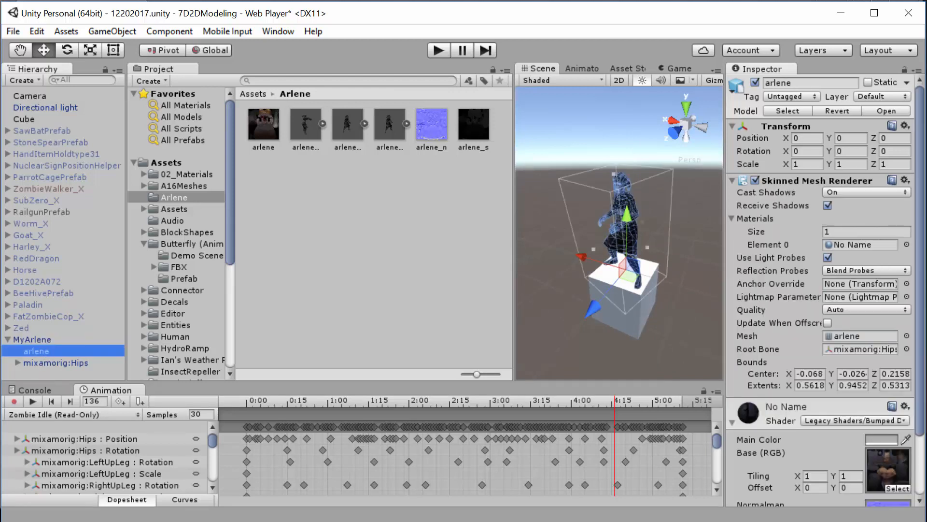
{"action": "left_click", "coordinate": [45, 341]}
- Duplicate the Zombie Idle animation clip from the arlene@Zombie Idle model as a standalone asset in the Arlene folder
{"action": "left_click", "coordinate": [407, 123]}
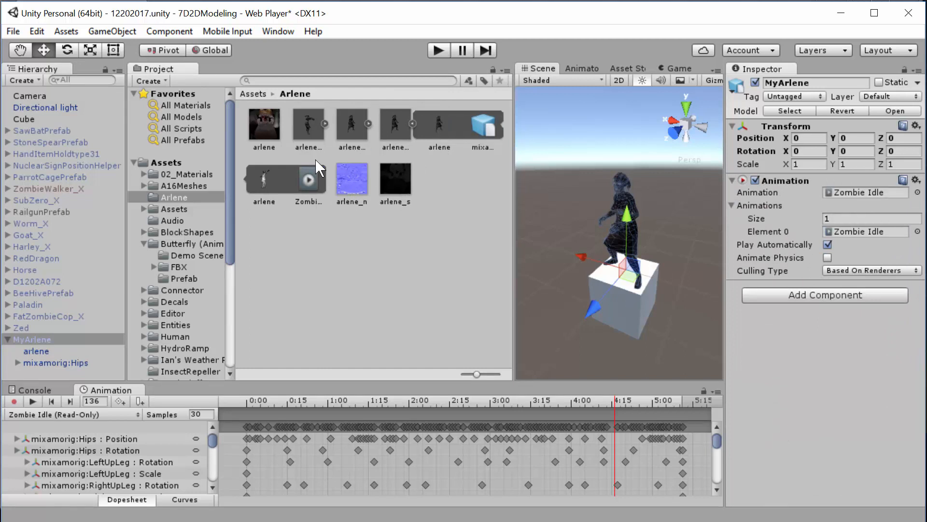
{"action": "left_click", "coordinate": [321, 173]}
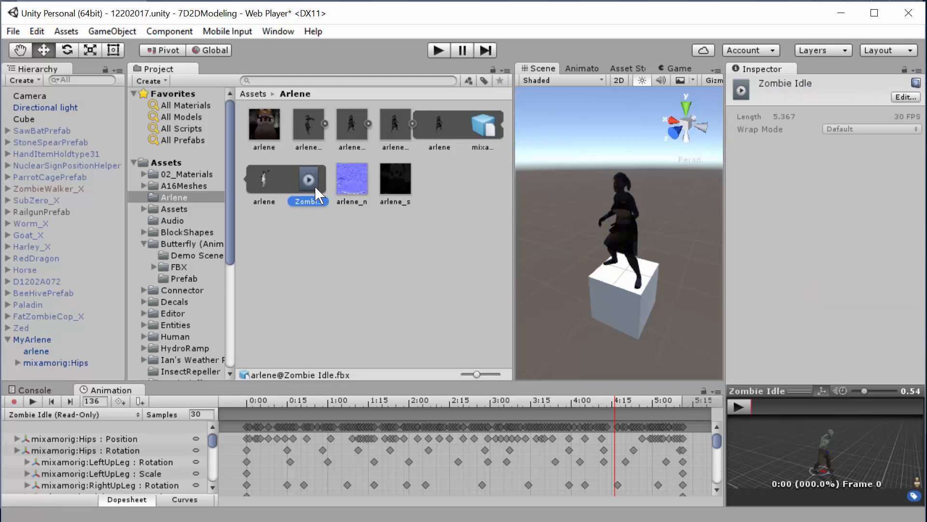
{"action": "key", "text": "ctrl+d"}
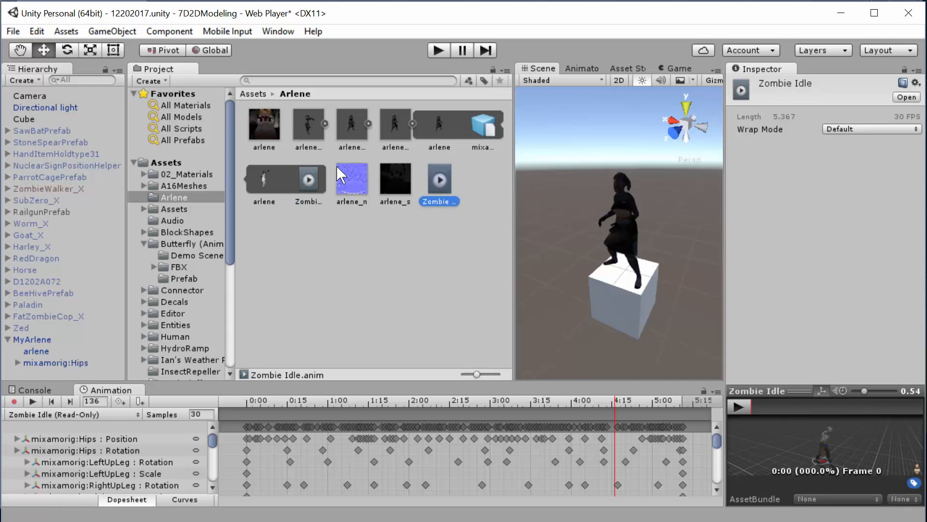
{"action": "left_click", "coordinate": [413, 125]}
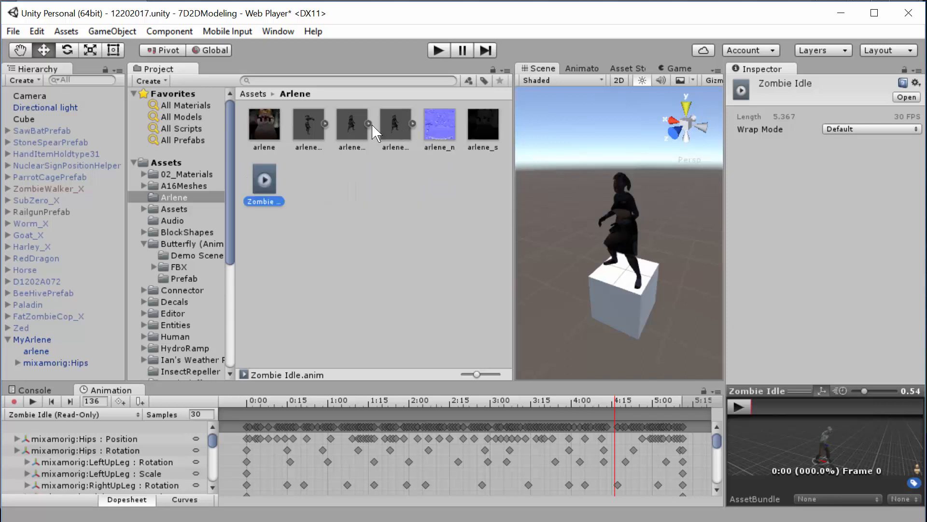
- Duplicate the Zombie Dying clip from the arlene@Zombie Dying model in the Arlene folder and rename the copy Die
{"action": "left_click", "coordinate": [367, 124]}
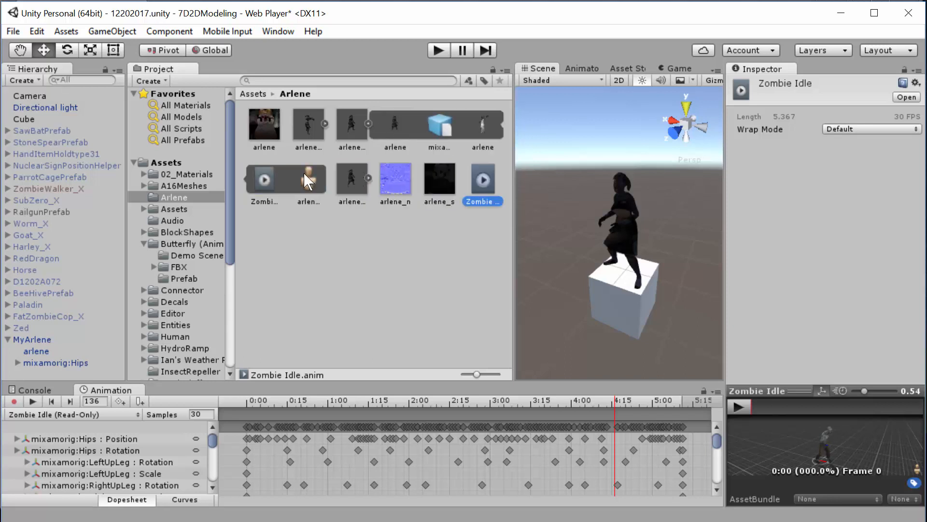
{"action": "left_click", "coordinate": [351, 130]}
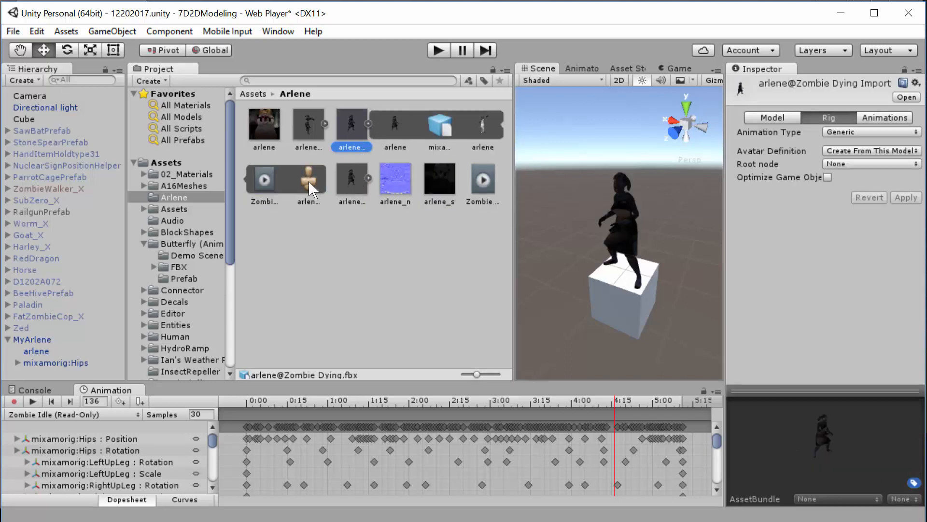
{"action": "left_click", "coordinate": [263, 177]}
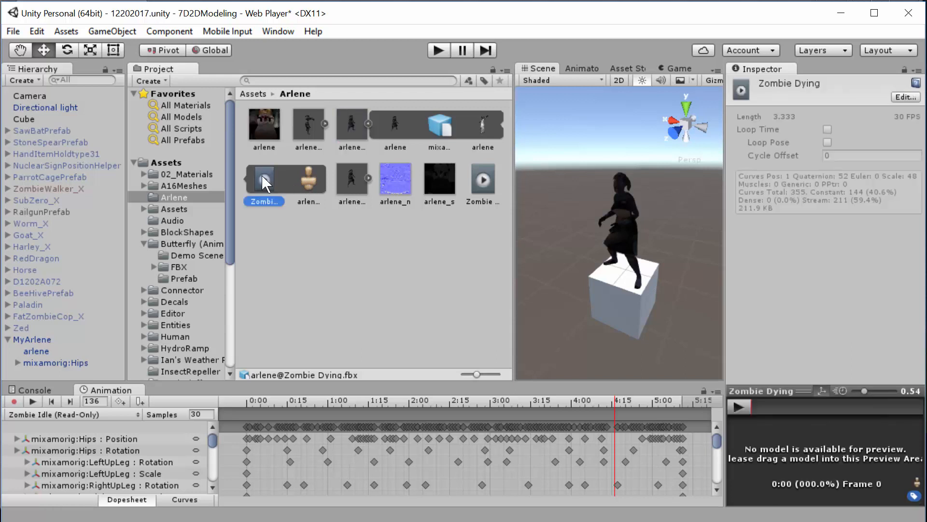
{"action": "key", "text": "ctrl+d"}
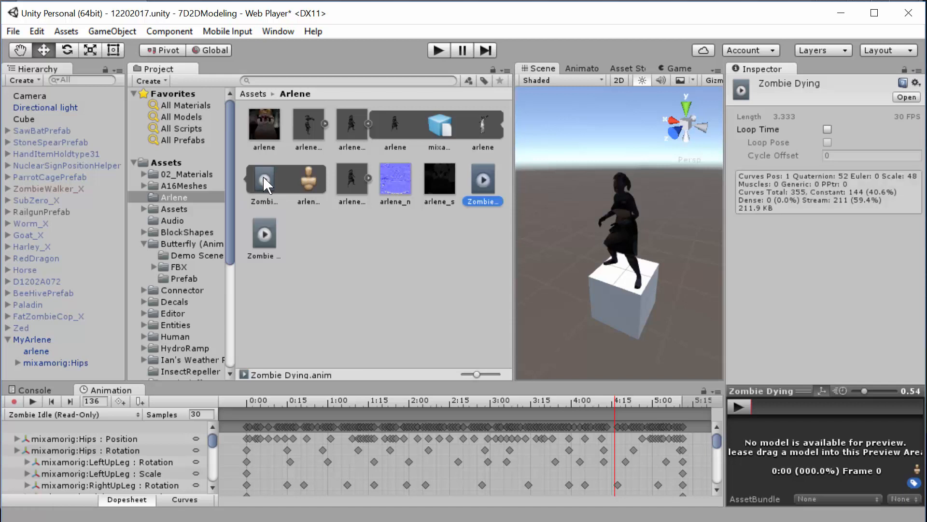
{"action": "left_click", "coordinate": [487, 200]}
{"action": "type", "text": "Die"}
{"action": "key", "text": "Return"}
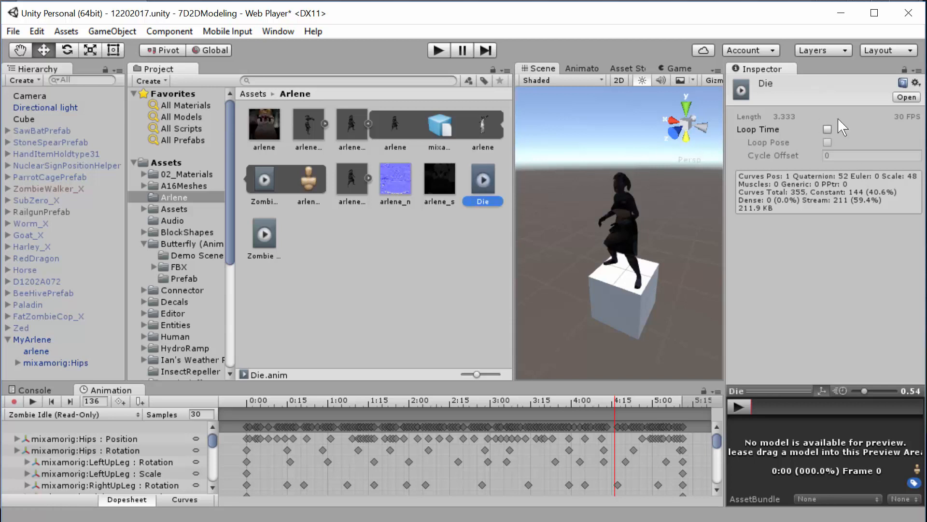
- Mark the Die clip as Legacy using the Inspector's Debug mode, and return the Inspector to Normal mode
{"action": "left_click", "coordinate": [917, 70]}
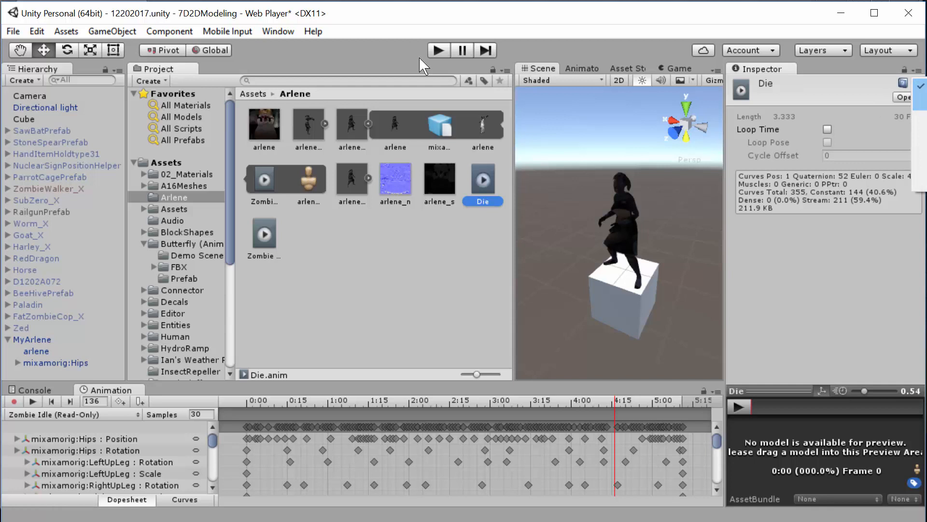
{"action": "left_click", "coordinate": [913, 97]}
{"action": "left_click", "coordinate": [827, 142]}
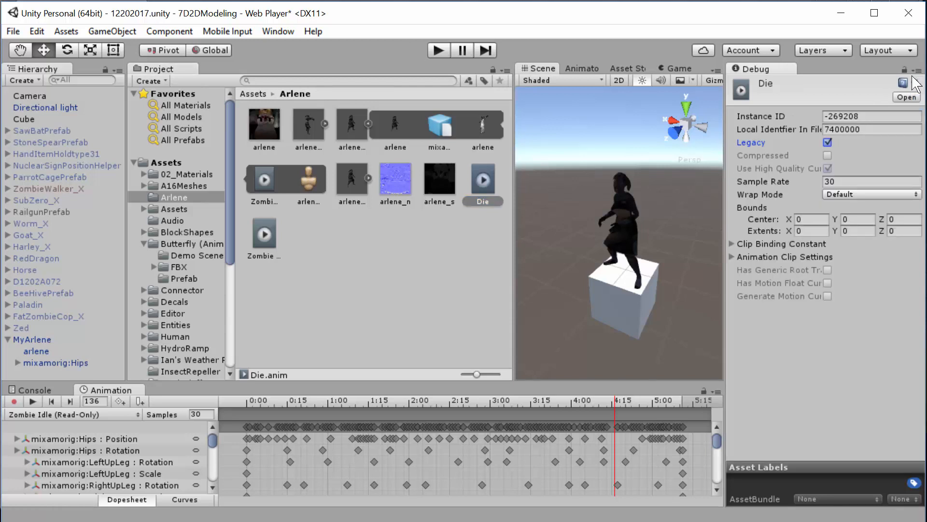
{"action": "left_click", "coordinate": [916, 71]}
{"action": "left_click", "coordinate": [919, 86]}
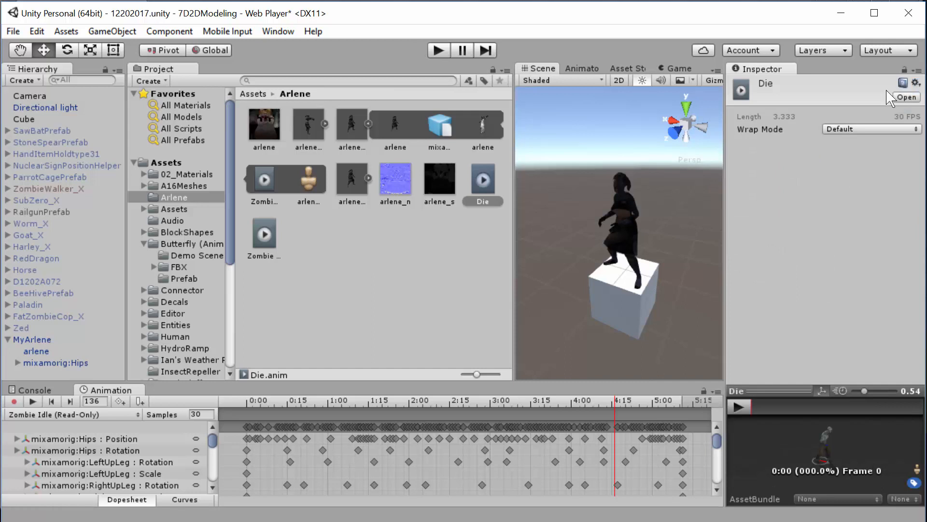
{"action": "left_click", "coordinate": [482, 201]}
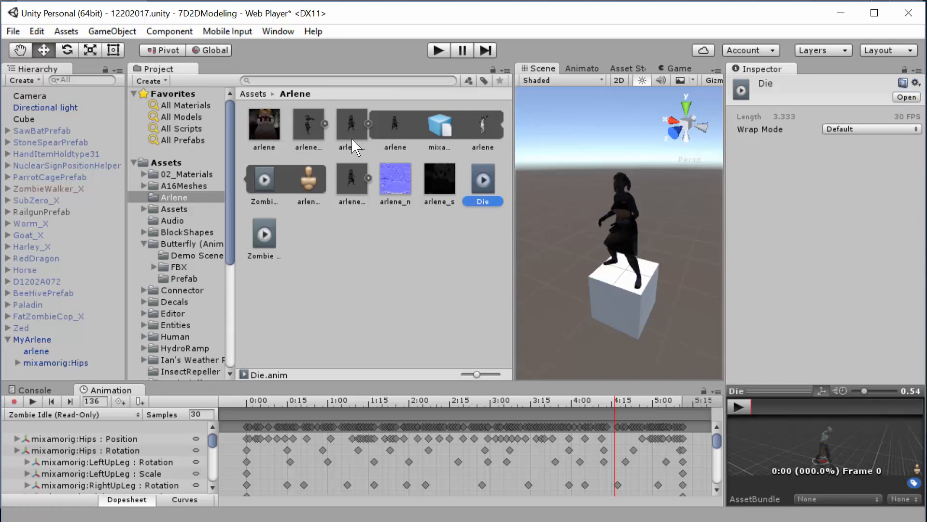
- Collapse the expanded arlene model in the Arlene folder and rename the standalone Zombie Idle clip as Idle
{"action": "left_click", "coordinate": [367, 123]}
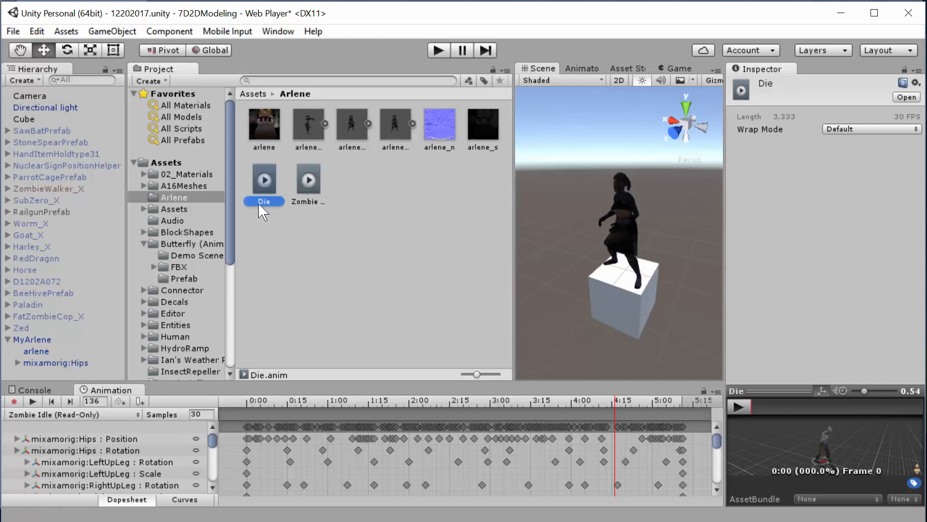
{"action": "left_click", "coordinate": [46, 341]}
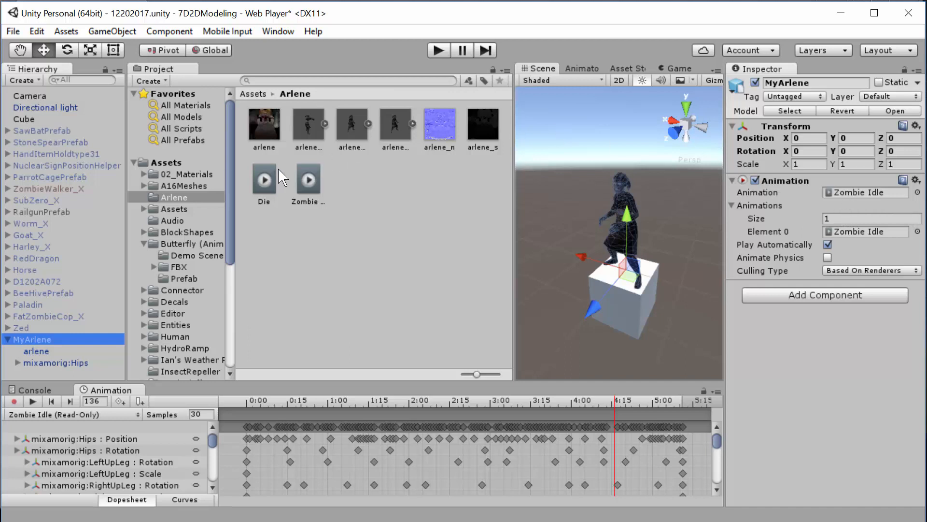
{"action": "left_click", "coordinate": [308, 183]}
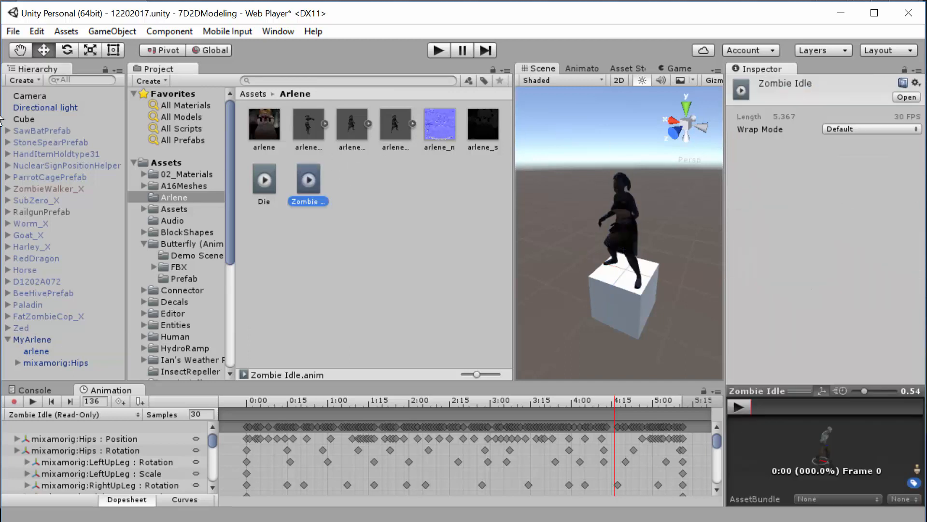
{"action": "left_click", "coordinate": [317, 201]}
{"action": "type", "text": "Idle"}
{"action": "key", "text": "Return"}
{"action": "left_click", "coordinate": [284, 261]}
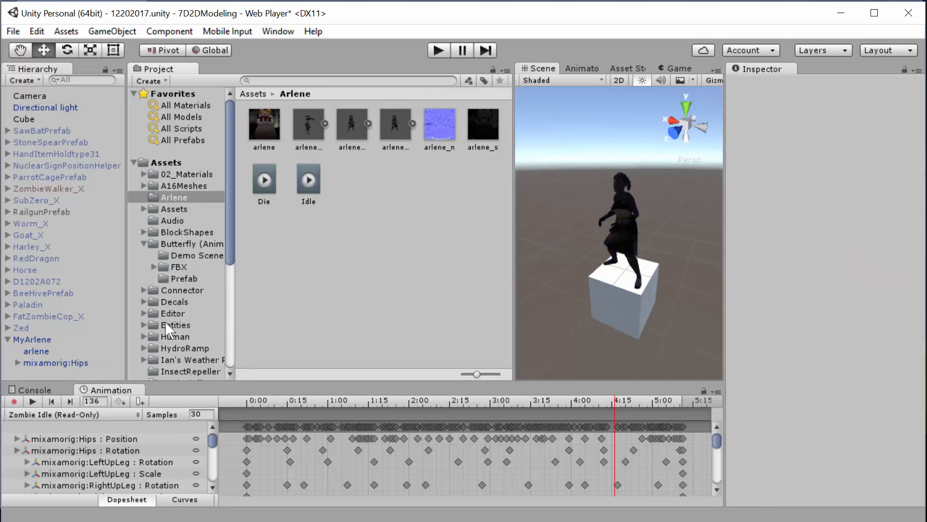
- Assign the Idle clip as MyArlene's default Animation and replace Element 0 of its Animations list with Die
{"action": "left_click", "coordinate": [34, 340]}
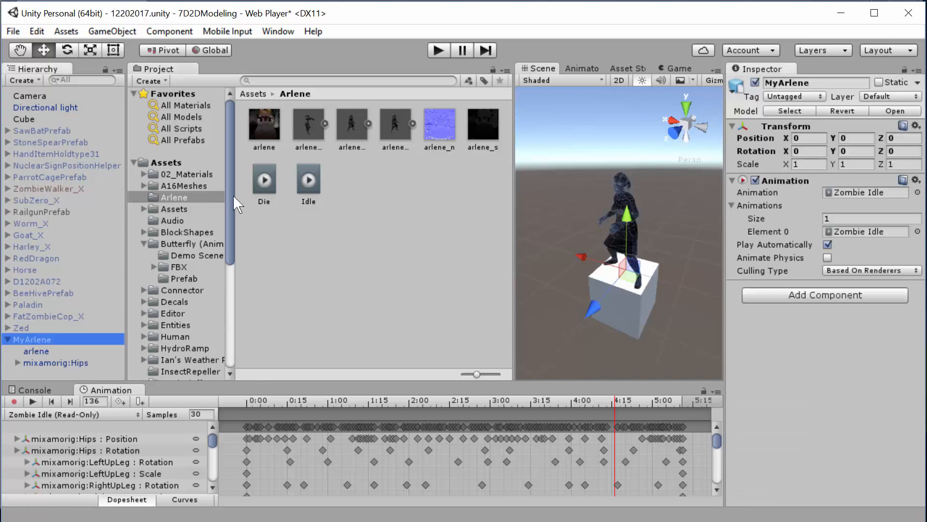
{"action": "left_click_drag", "start_coordinate": [308, 184], "coordinate": [864, 193]}
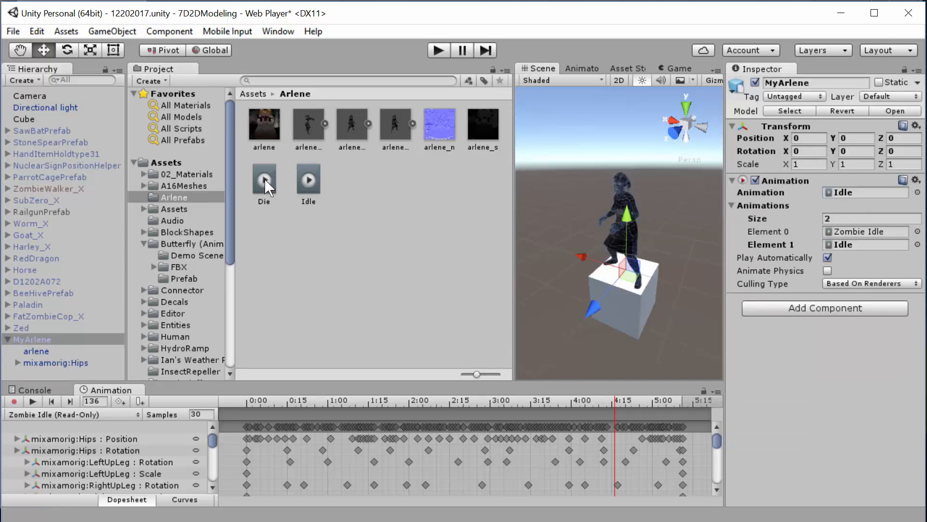
{"action": "left_click_drag", "start_coordinate": [265, 180], "coordinate": [864, 231]}
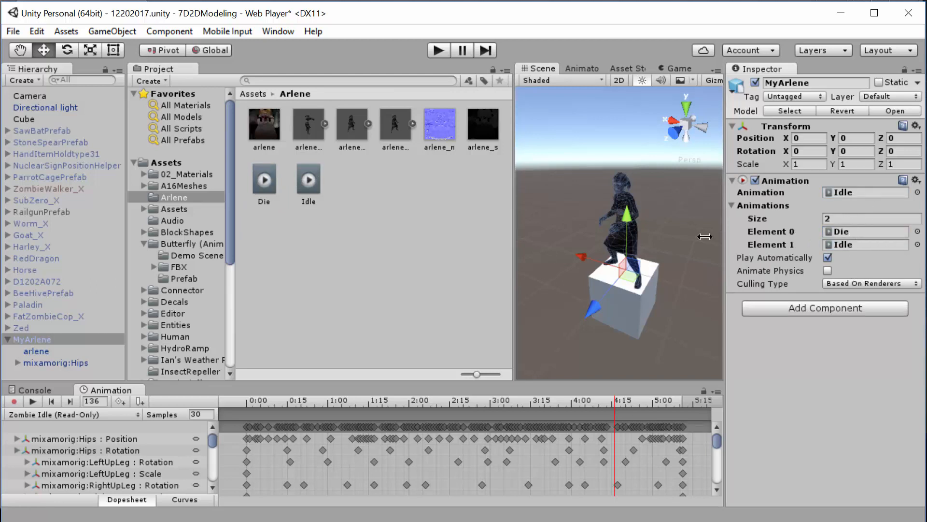
{"action": "left_click", "coordinate": [46, 339]}
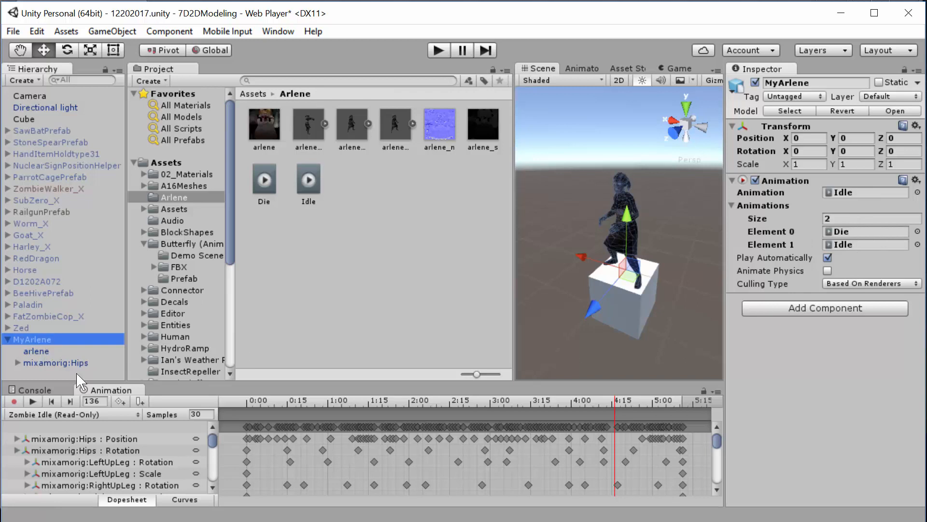
- Preview MyArlene's Die and Idle clips on the model in the scene
{"action": "left_click", "coordinate": [87, 415]}
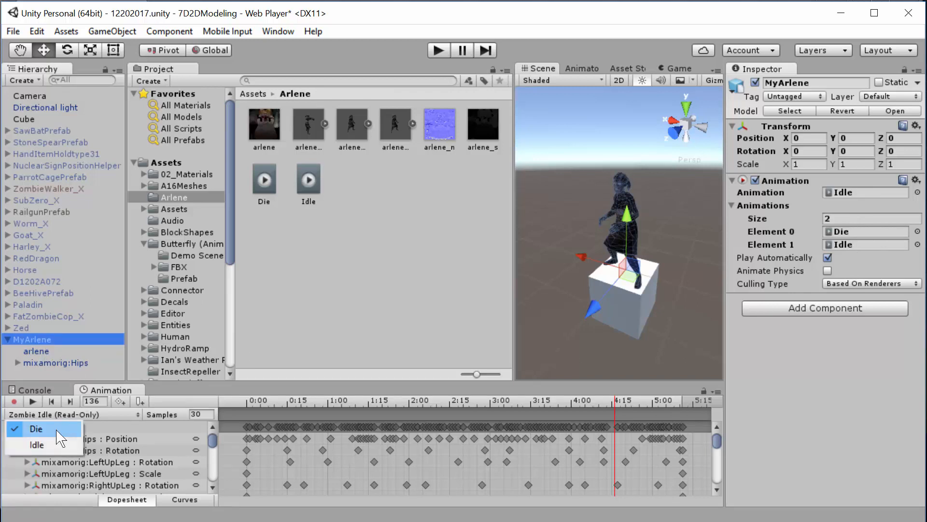
{"action": "left_click", "coordinate": [36, 429]}
{"action": "left_click", "coordinate": [32, 401]}
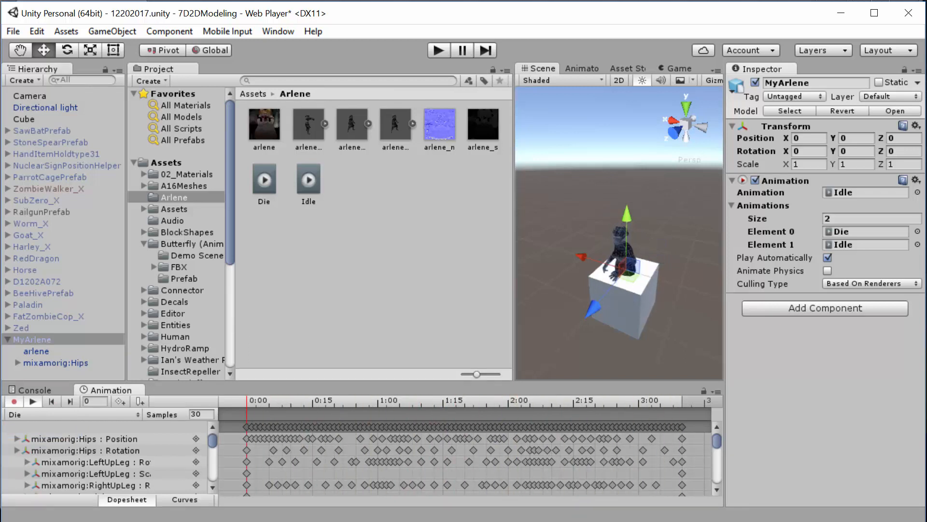
{"action": "left_click", "coordinate": [33, 401]}
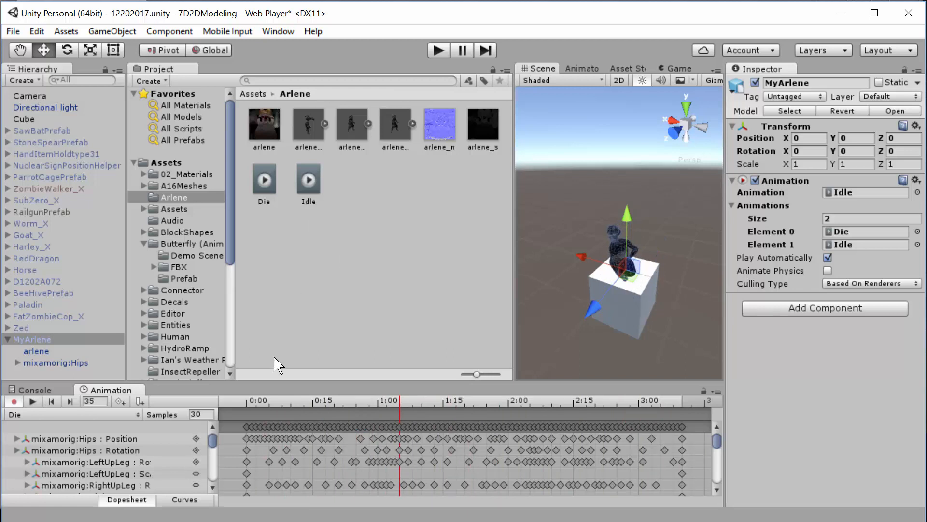
{"action": "left_click", "coordinate": [40, 414]}
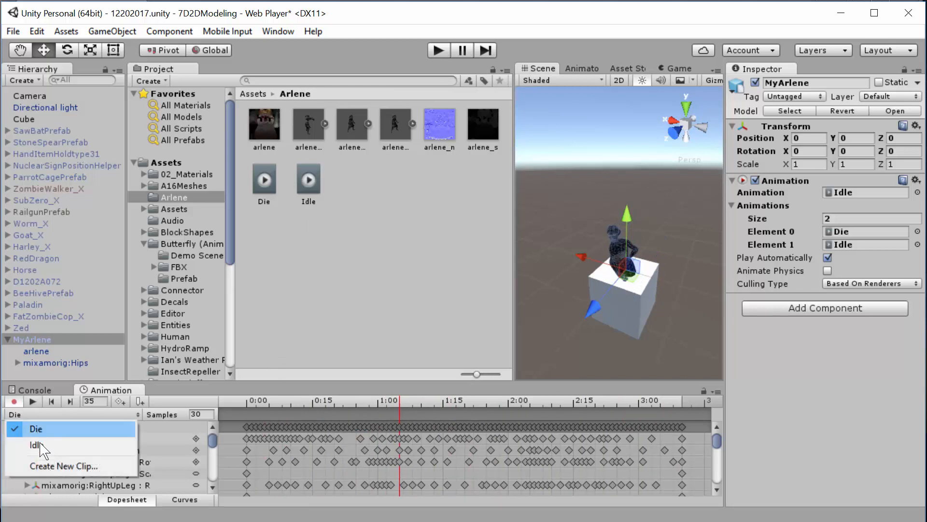
{"action": "left_click", "coordinate": [37, 444]}
{"action": "left_click", "coordinate": [32, 401]}
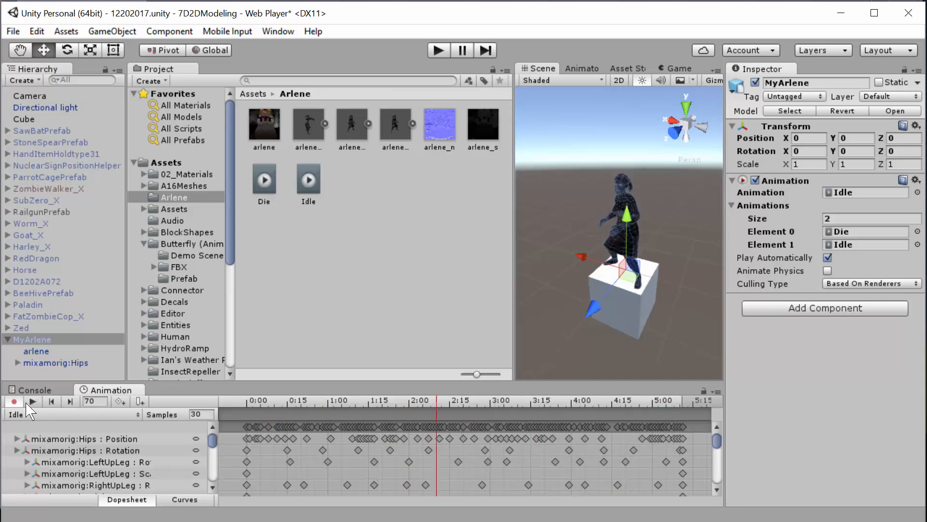
- Raise MyArlene to a Position Y of about 0.83 at frame 0 of the Die clip, keying its position
{"action": "left_click", "coordinate": [46, 415]}
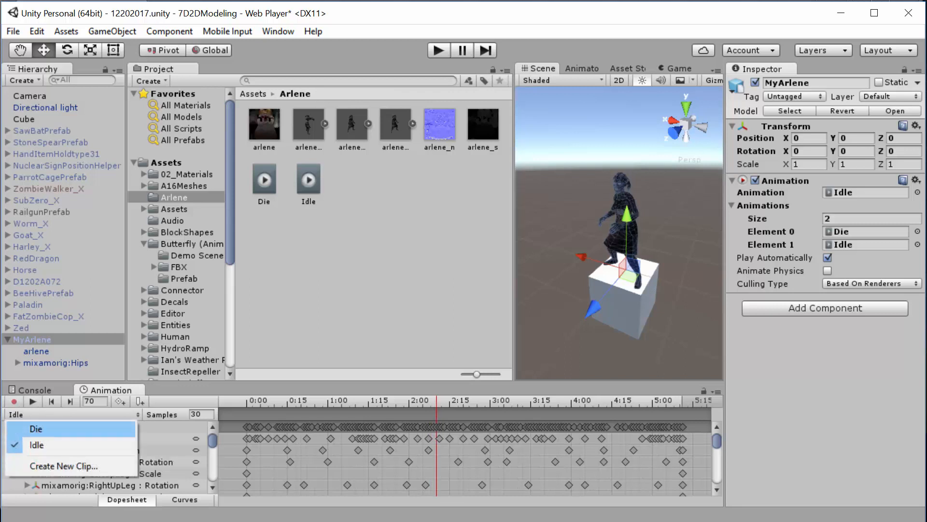
{"action": "left_click", "coordinate": [37, 429]}
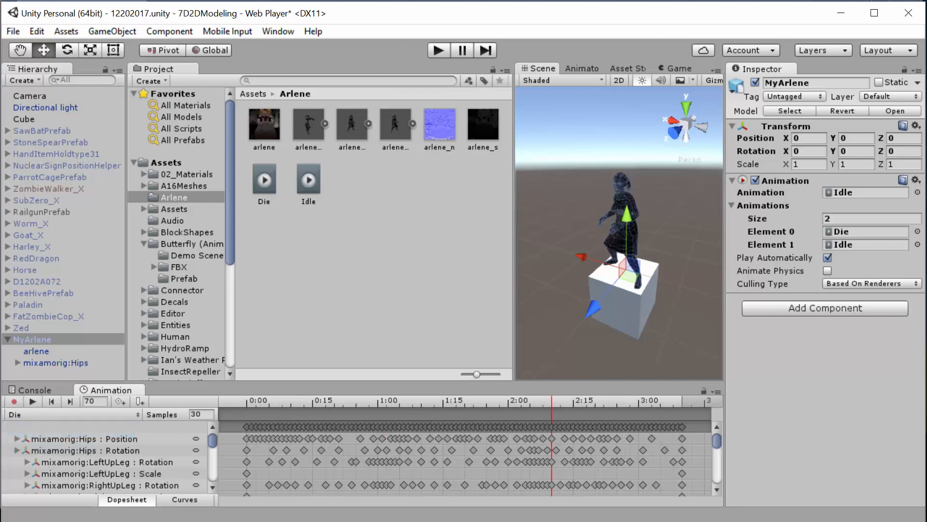
{"action": "left_click", "coordinate": [247, 401]}
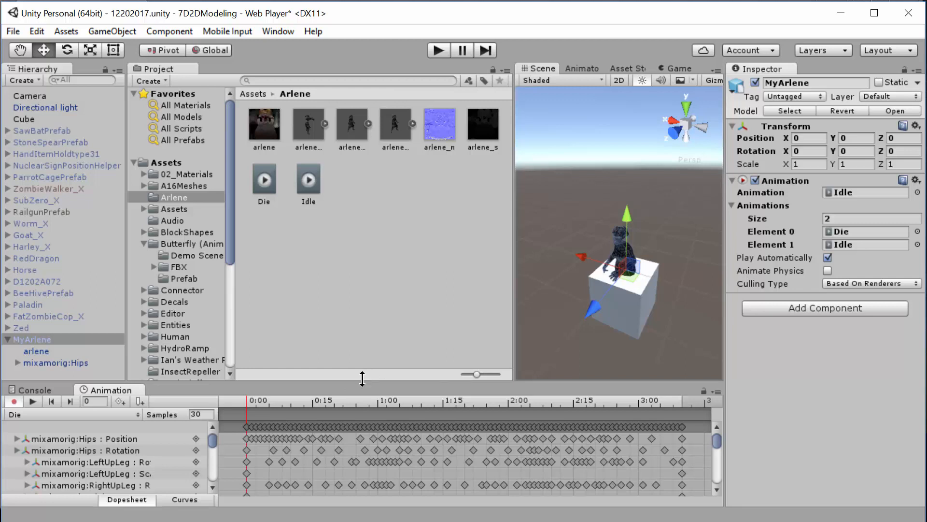
{"action": "left_click_drag", "start_coordinate": [362, 378], "coordinate": [362, 329]}
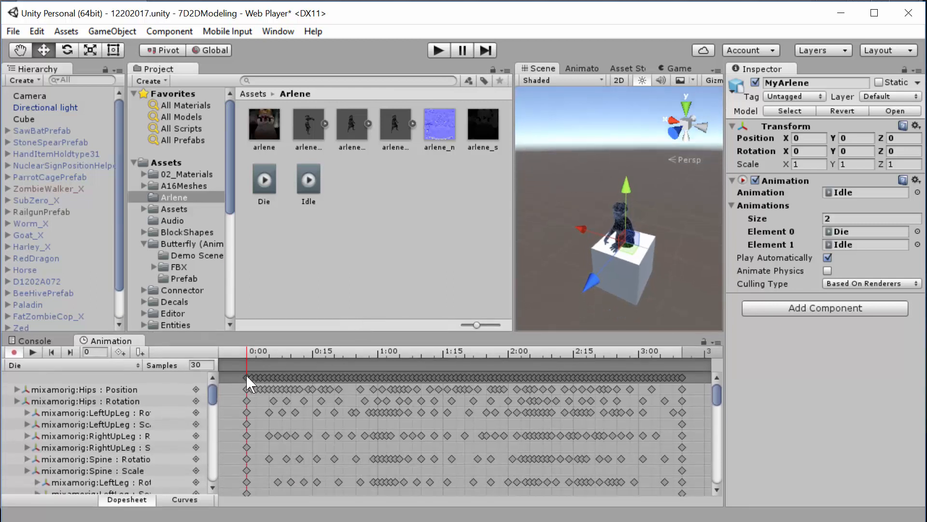
{"action": "left_click", "coordinate": [247, 378]}
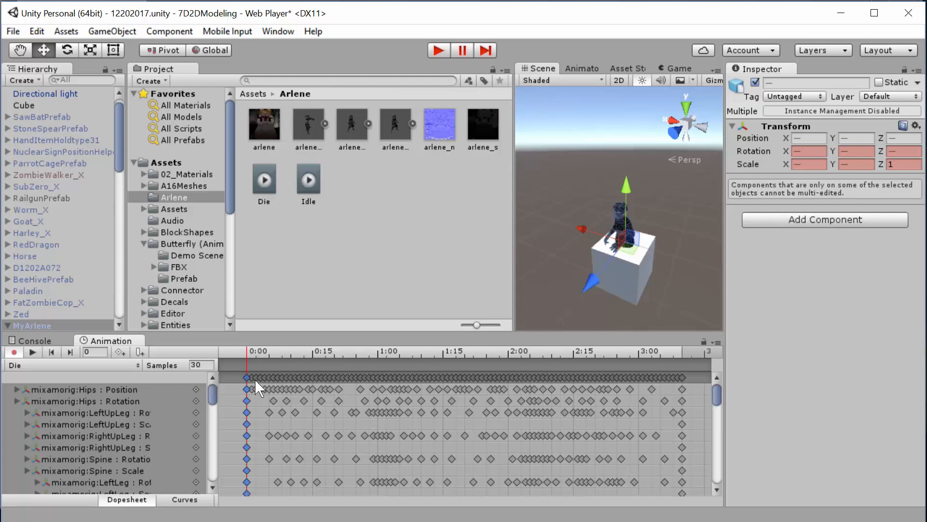
{"action": "scroll", "coordinate": [53, 300], "scroll_direction": "down", "scroll_amount": 5}
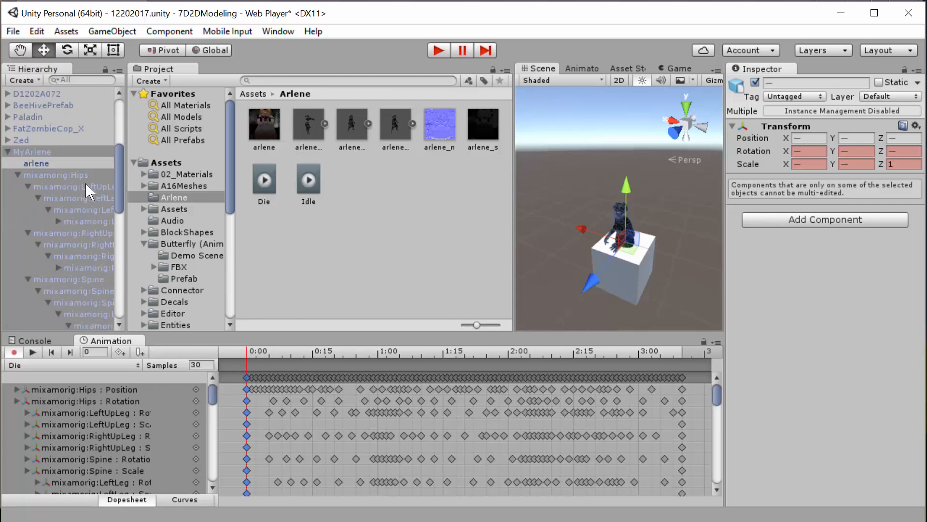
{"action": "left_click", "coordinate": [37, 163]}
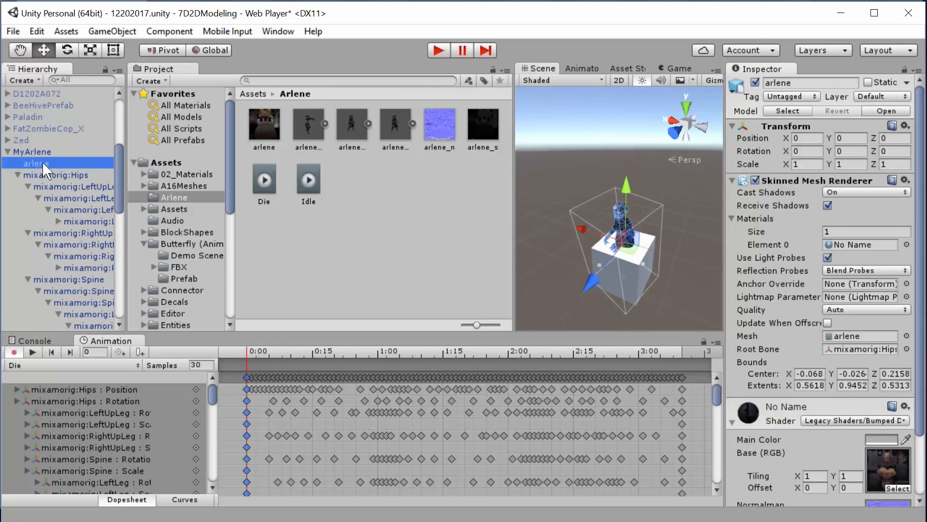
{"action": "left_click", "coordinate": [42, 151]}
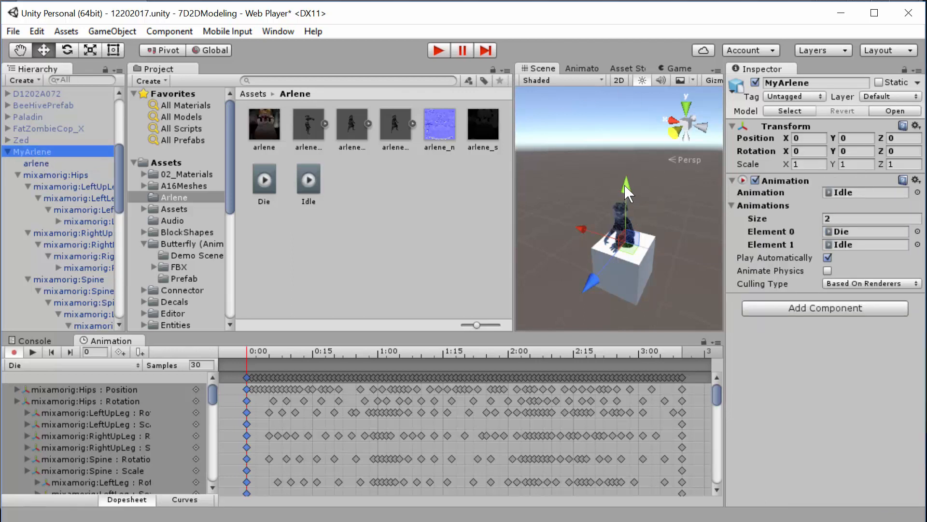
{"action": "left_click_drag", "start_coordinate": [628, 191], "coordinate": [624, 158]}
{"action": "scroll", "coordinate": [673, 231], "scroll_direction": "up", "scroll_amount": 3}
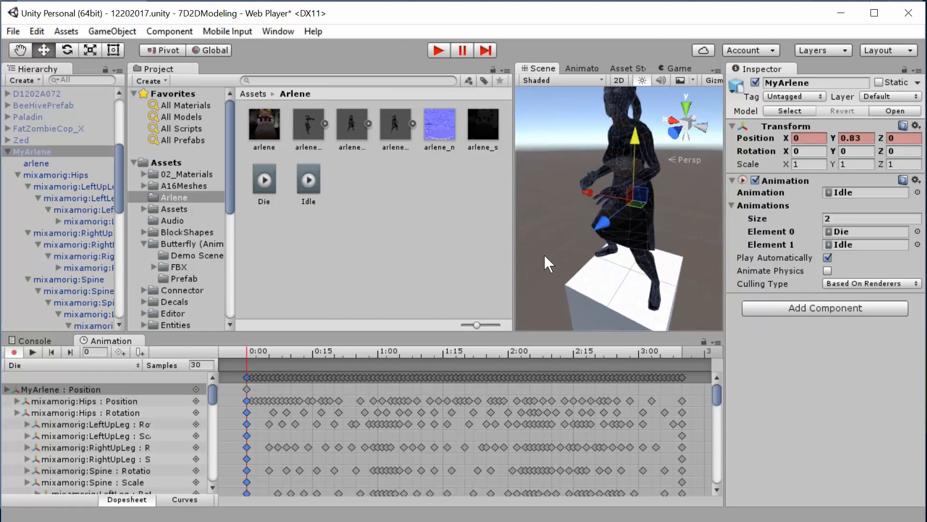
- Widen the scene view and lower MyArlene to a Position Y of about 0.092 at frame 100 of the Die clip
{"action": "left_click_drag", "start_coordinate": [514, 233], "coordinate": [304, 233]}
{"action": "scroll", "coordinate": [552, 228], "scroll_direction": "down", "scroll_amount": 3}
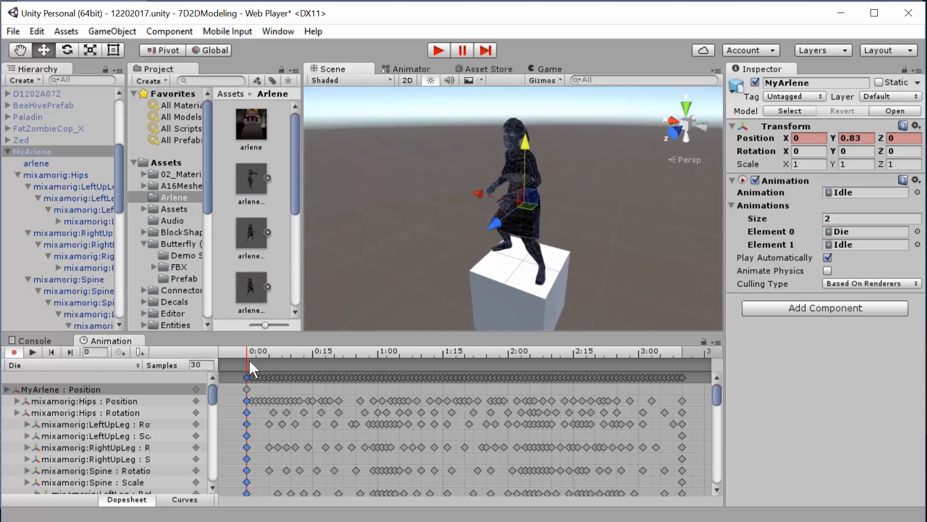
{"action": "left_click", "coordinate": [32, 352]}
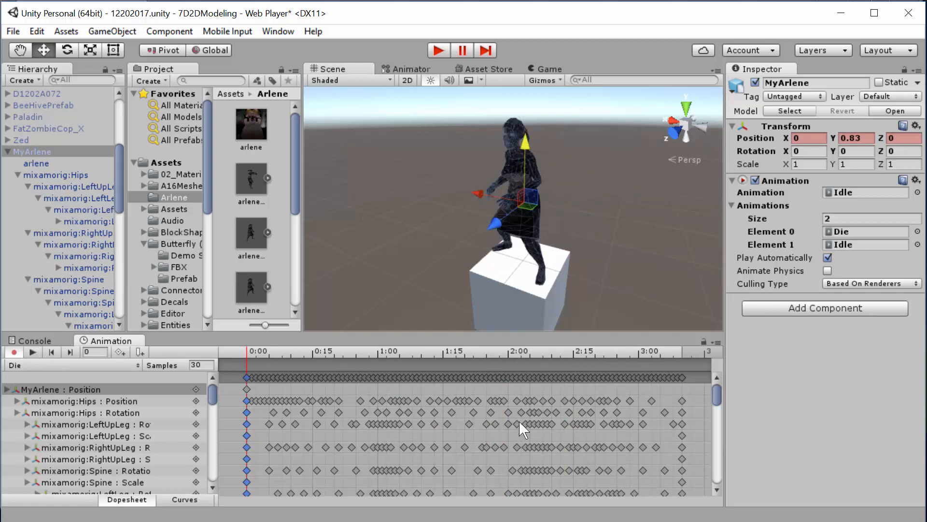
{"action": "left_click", "coordinate": [682, 350]}
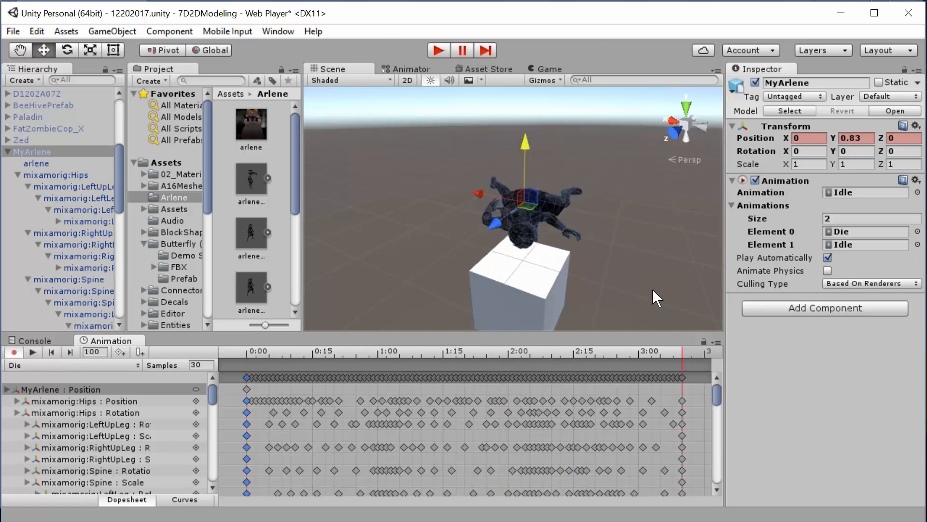
{"action": "left_click_drag", "start_coordinate": [525, 145], "coordinate": [536, 194]}
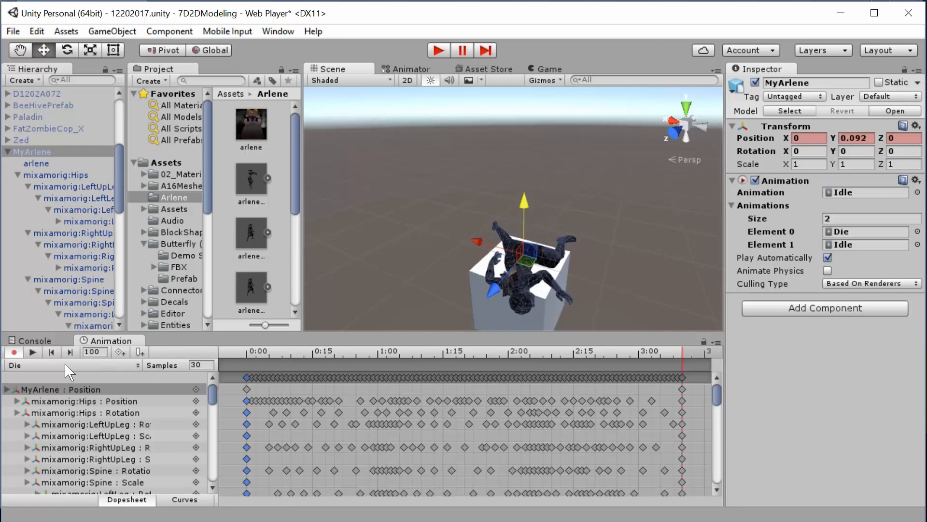
- Play back the Die clip and key MyArlene's Position Y at about 0.832 on frame 13
{"action": "left_click", "coordinate": [33, 351]}
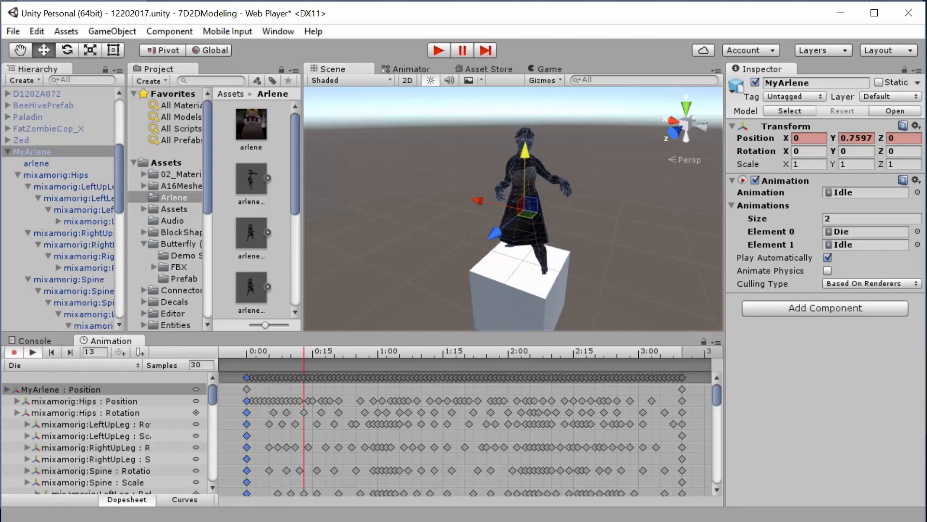
{"action": "left_click", "coordinate": [33, 352]}
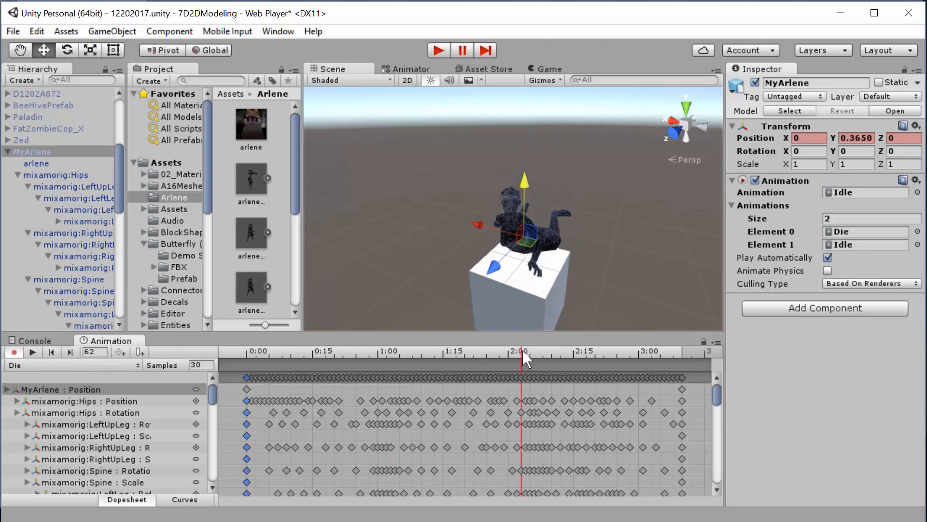
{"action": "left_click_drag", "start_coordinate": [520, 351], "coordinate": [305, 315]}
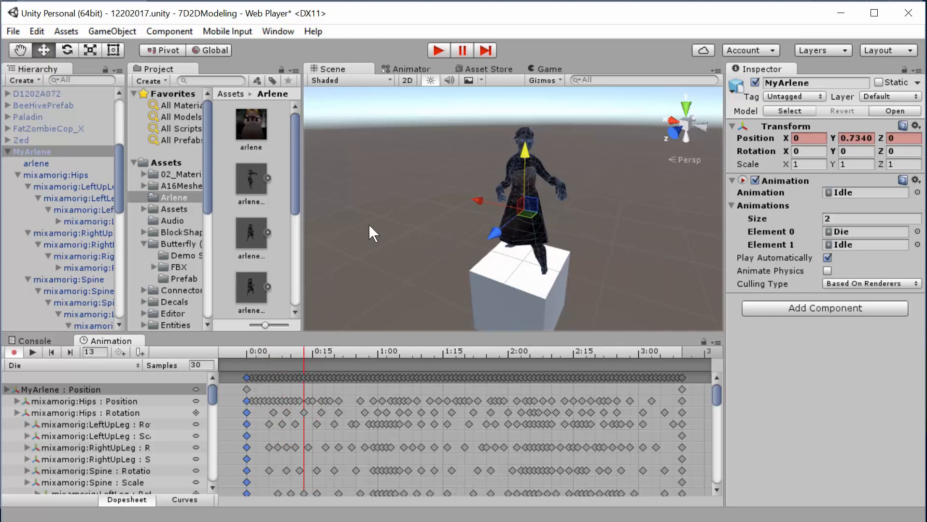
{"action": "left_click", "coordinate": [86, 389]}
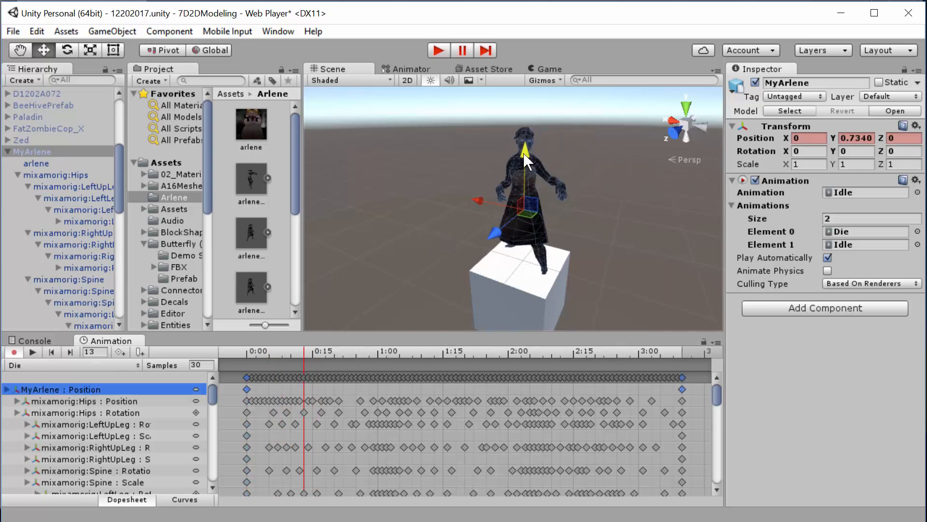
{"action": "left_click_drag", "start_coordinate": [524, 154], "coordinate": [526, 146]}
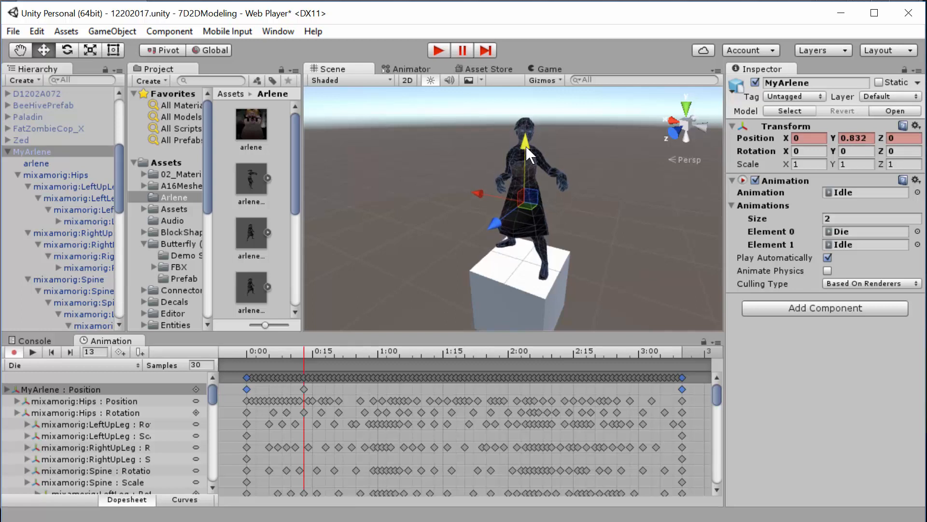
- Play back the Die clip and key MyArlene's Position Y at about 0.181 on frame 77
{"action": "left_click", "coordinate": [33, 352]}
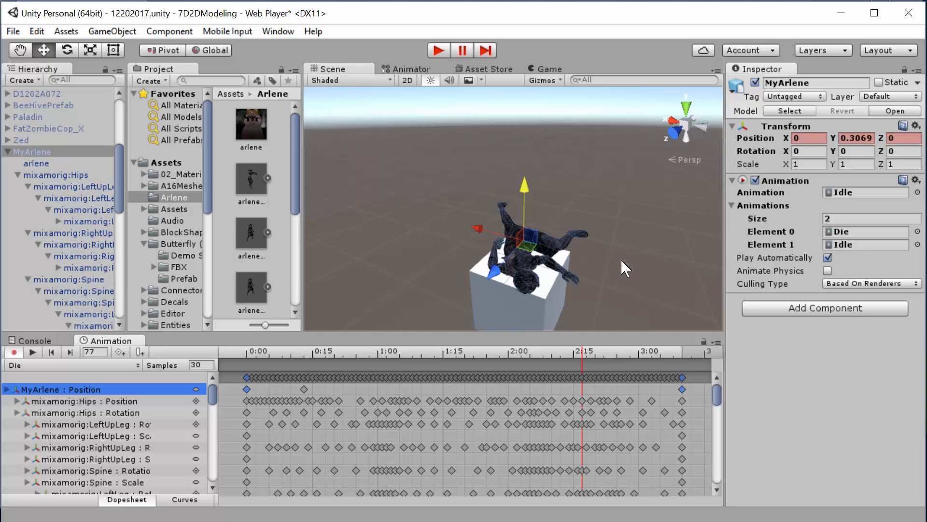
{"action": "left_click_drag", "start_coordinate": [621, 260], "coordinate": [325, 104], "text": "alt"}
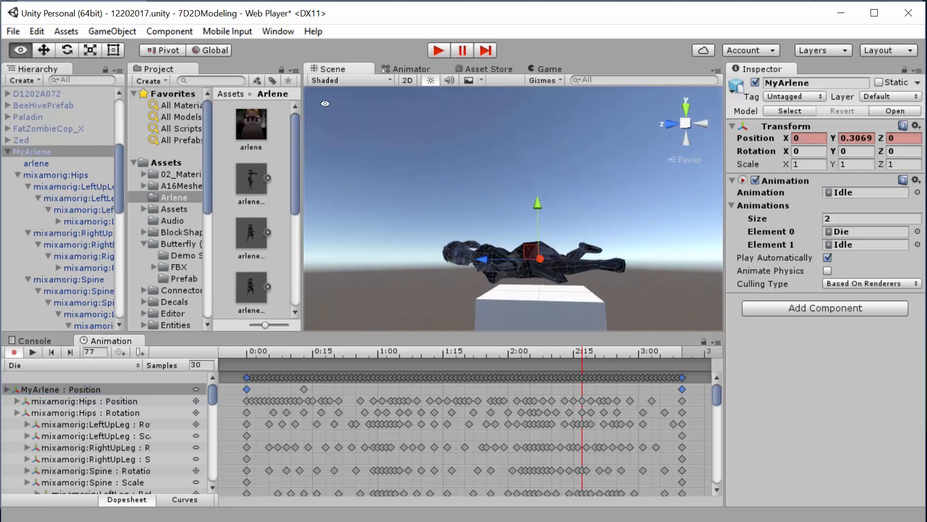
{"action": "left_click_drag", "start_coordinate": [538, 203], "coordinate": [538, 213]}
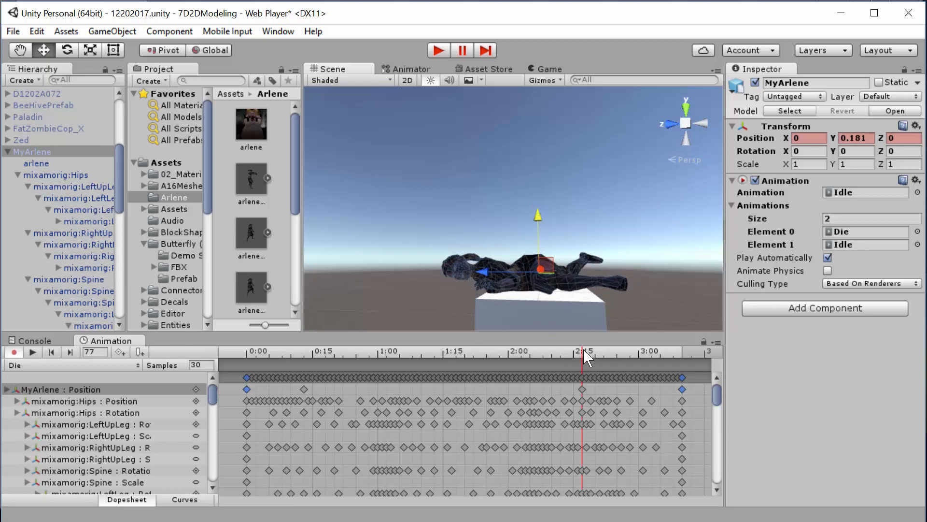
- Lower MyArlene in the Die clip, keying Position Y at about 0.737 on frame 21 and about 0.538 on frame 30
{"action": "left_click_drag", "start_coordinate": [583, 350], "coordinate": [340, 315]}
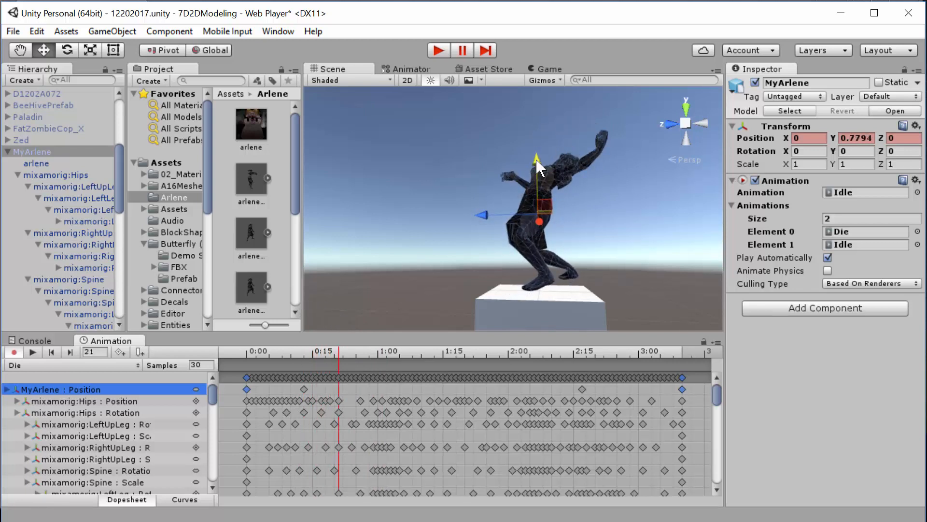
{"action": "left_click_drag", "start_coordinate": [540, 167], "coordinate": [539, 170]}
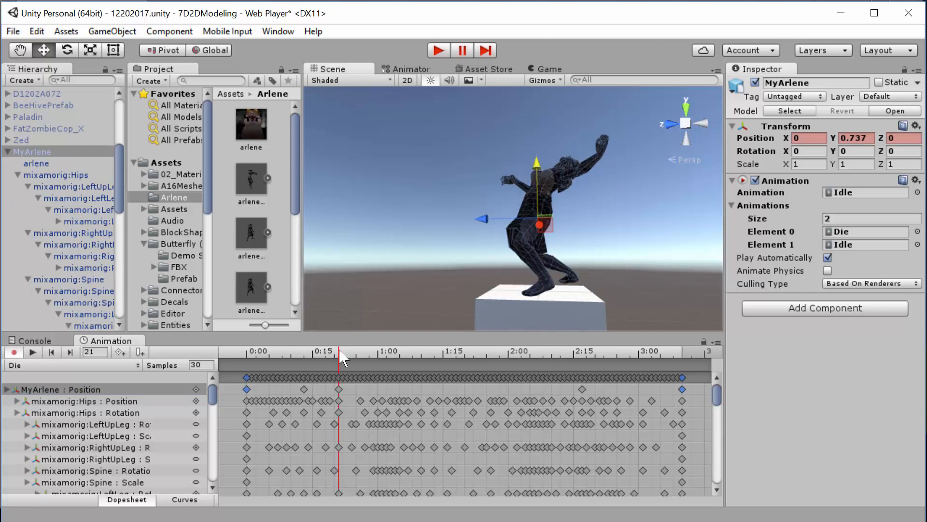
{"action": "left_click_drag", "start_coordinate": [339, 350], "coordinate": [378, 350]}
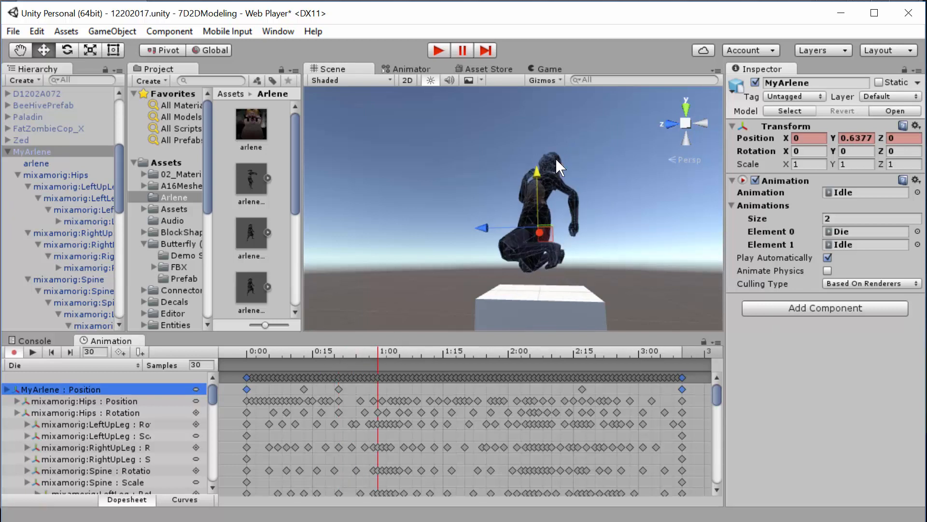
{"action": "left_click_drag", "start_coordinate": [534, 172], "coordinate": [538, 182]}
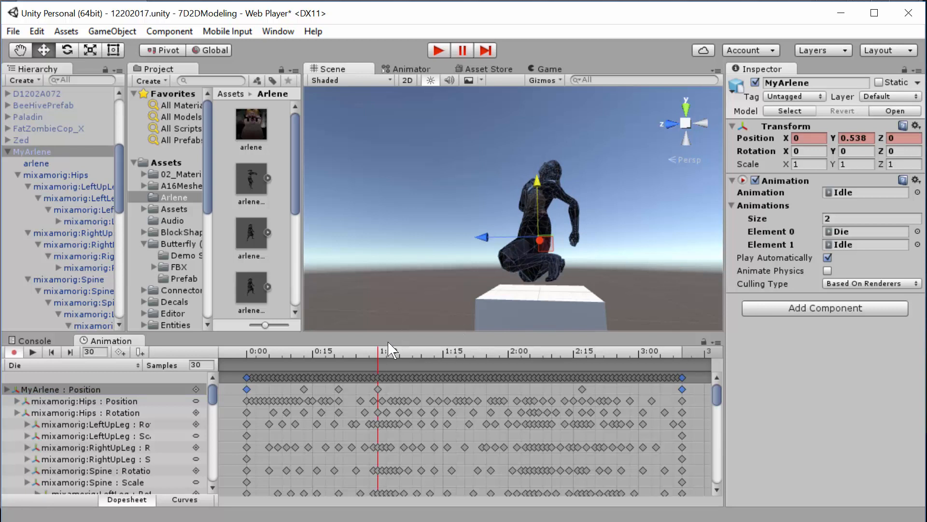
- Key MyArlene's Position Y in the Die clip at about 0.473 on frame 44 and about 0.322 on frame 60
{"action": "left_click_drag", "start_coordinate": [378, 351], "coordinate": [440, 357]}
{"action": "left_click_drag", "start_coordinate": [539, 198], "coordinate": [537, 185]}
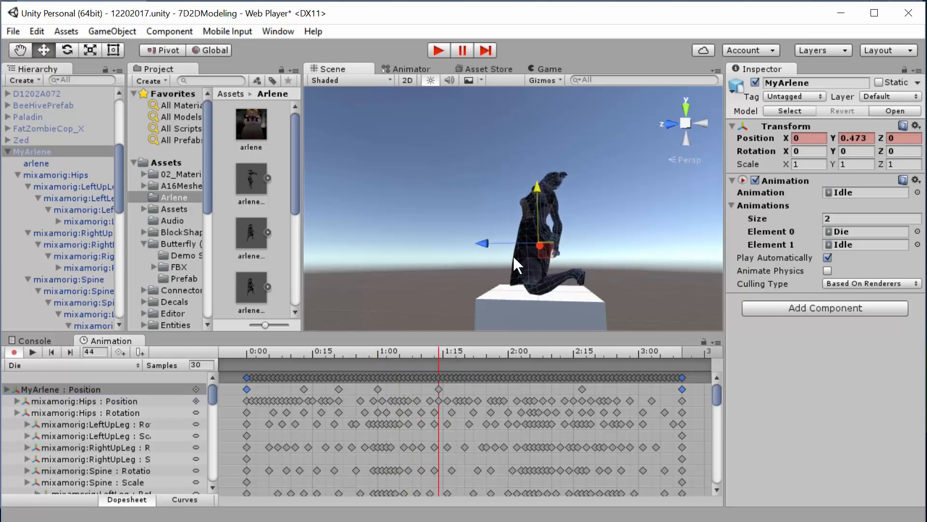
{"action": "left_click_drag", "start_coordinate": [439, 350], "coordinate": [482, 338]}
{"action": "left_click_drag", "start_coordinate": [492, 347], "coordinate": [508, 346]}
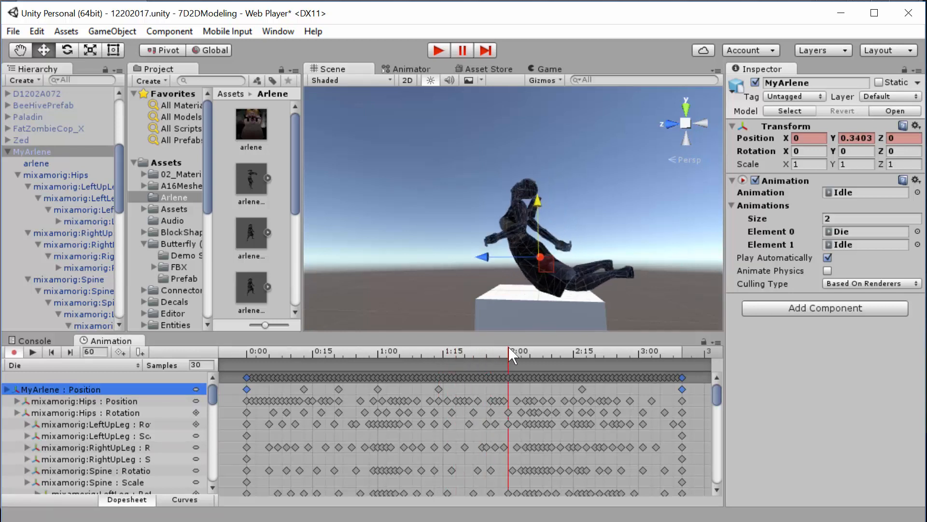
{"action": "left_click_drag", "start_coordinate": [537, 199], "coordinate": [537, 200]}
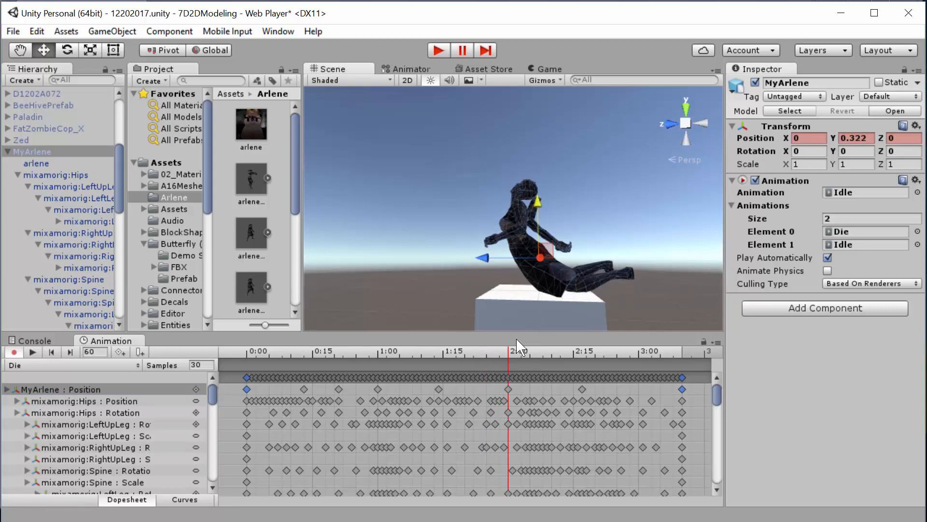
- Key MyArlene's Position Y in the Die clip at about 0.231 on frame 64 and about 0.172 on frame 67
{"action": "left_click_drag", "start_coordinate": [509, 352], "coordinate": [525, 351]}
{"action": "left_click_drag", "start_coordinate": [540, 202], "coordinate": [540, 208]}
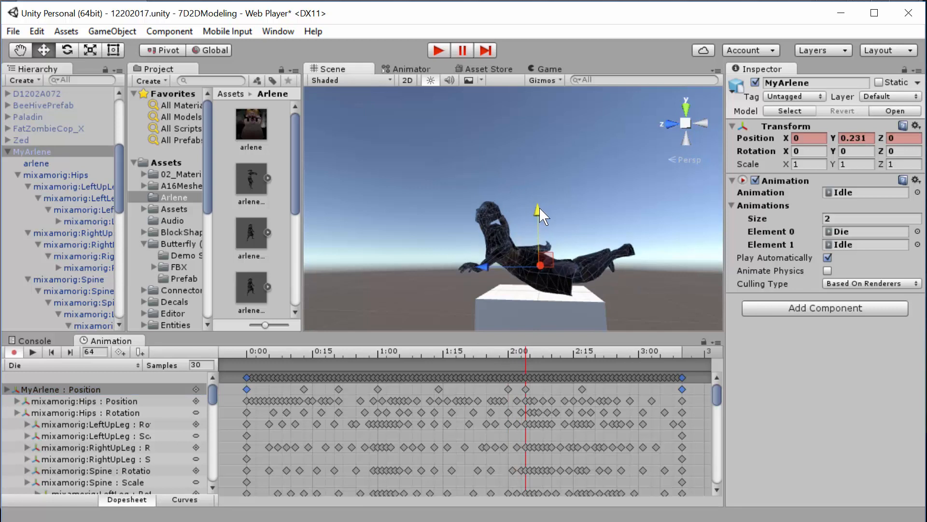
{"action": "left_click_drag", "start_coordinate": [525, 355], "coordinate": [539, 355]}
{"action": "left_click_drag", "start_coordinate": [538, 220], "coordinate": [540, 226]}
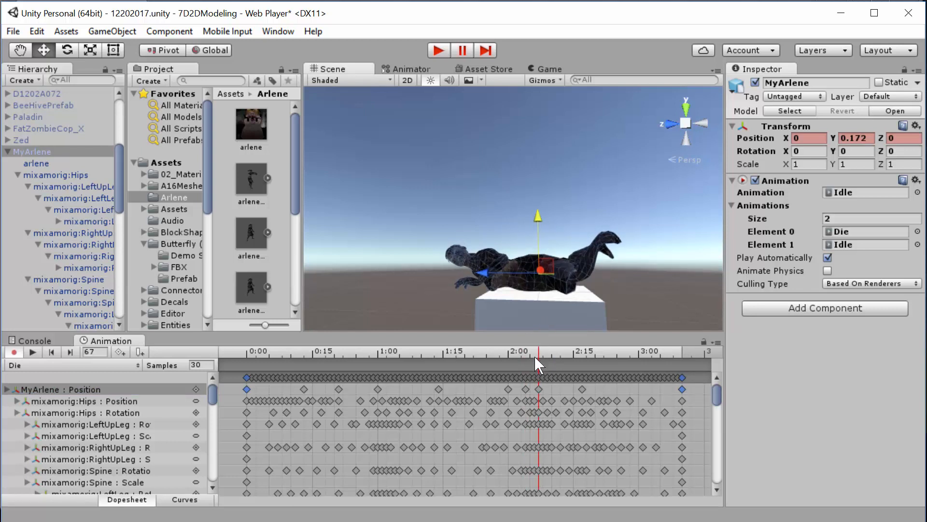
- Review the end of the Die clip and raise MyArlene's Position Y to about 0.212 on frame 100
{"action": "left_click_drag", "start_coordinate": [540, 347], "coordinate": [638, 414]}
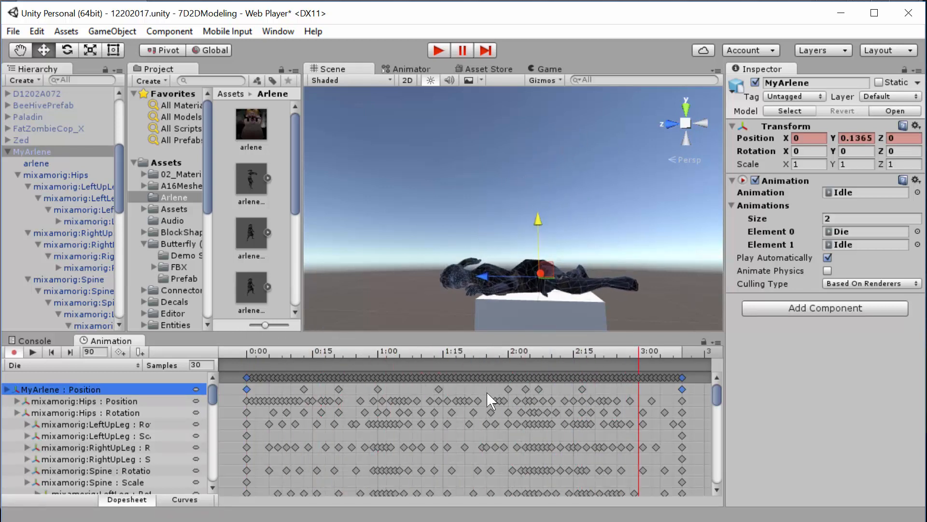
{"action": "left_click", "coordinate": [30, 356]}
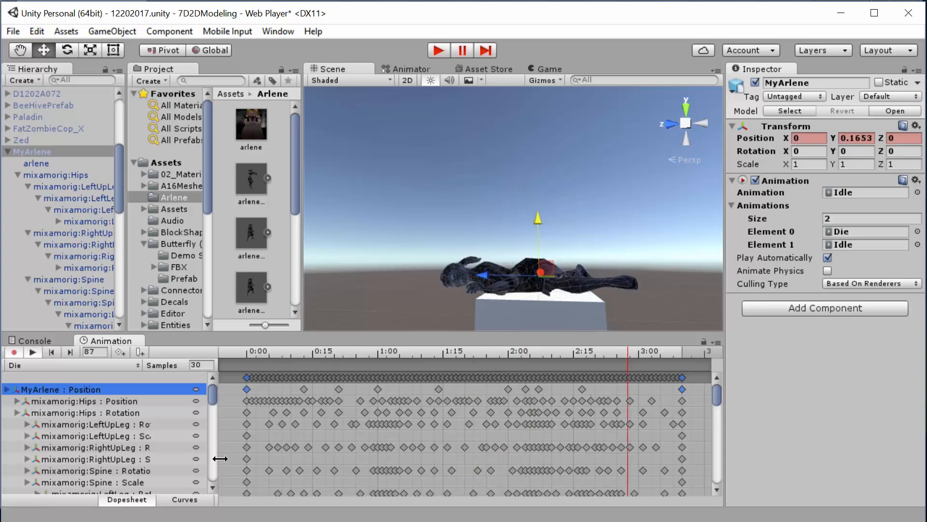
{"action": "left_click", "coordinate": [33, 341]}
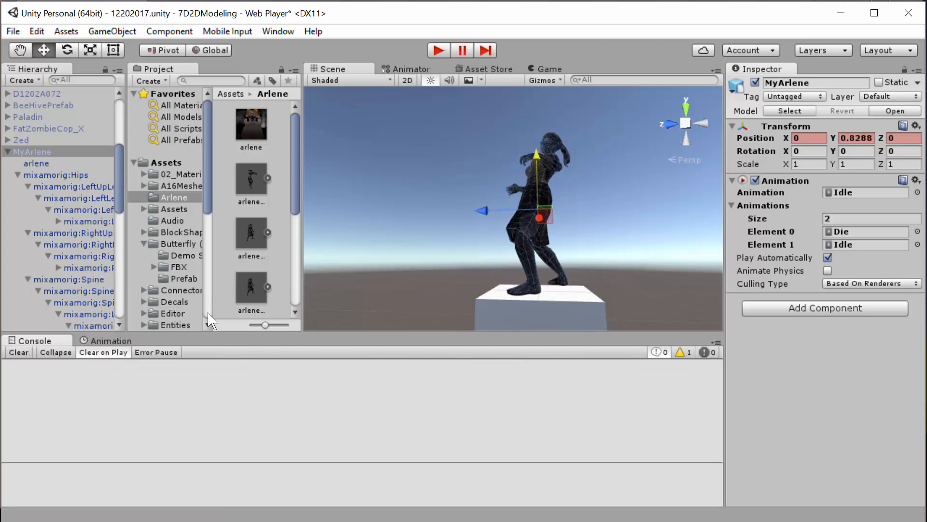
{"action": "left_click", "coordinate": [101, 341]}
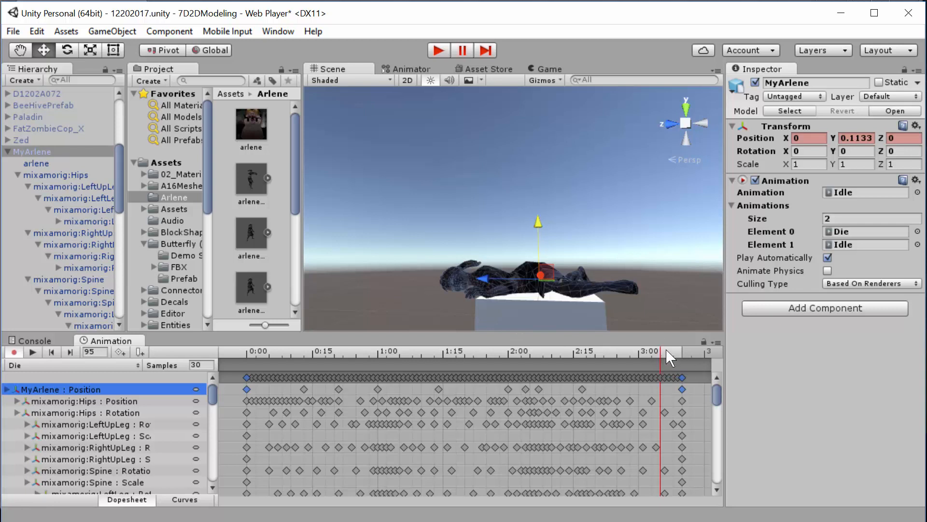
{"action": "left_click_drag", "start_coordinate": [661, 353], "coordinate": [682, 372]}
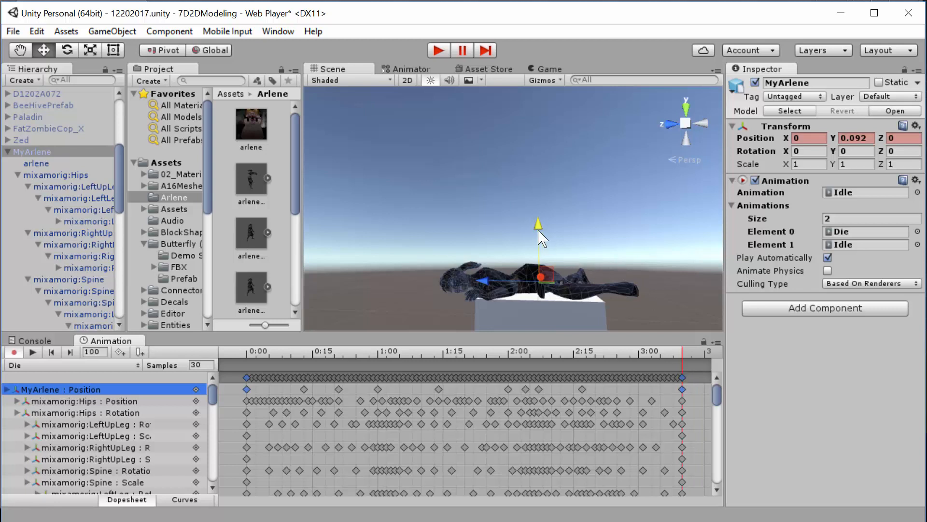
{"action": "left_click_drag", "start_coordinate": [539, 230], "coordinate": [538, 220]}
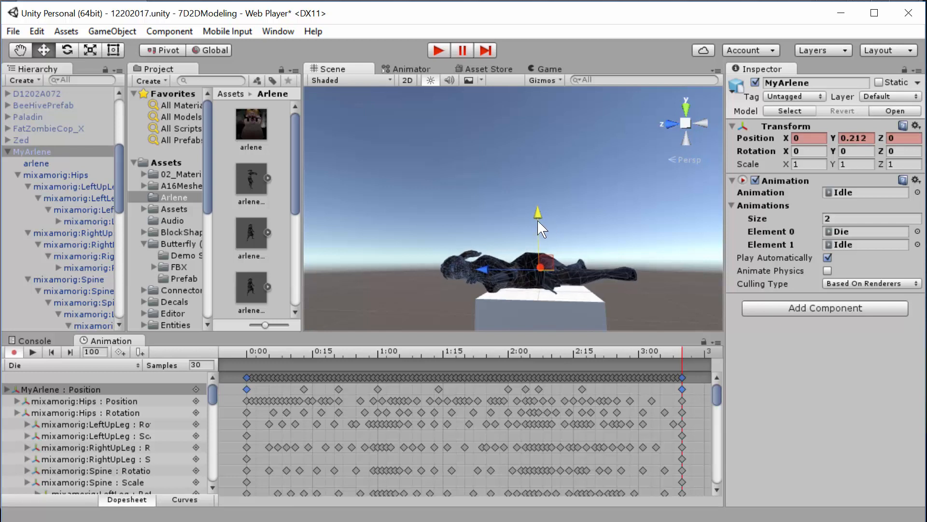
- Play back the corrected Die clip, then end animation recording and switch to the Idle clip
{"action": "left_click", "coordinate": [31, 353]}
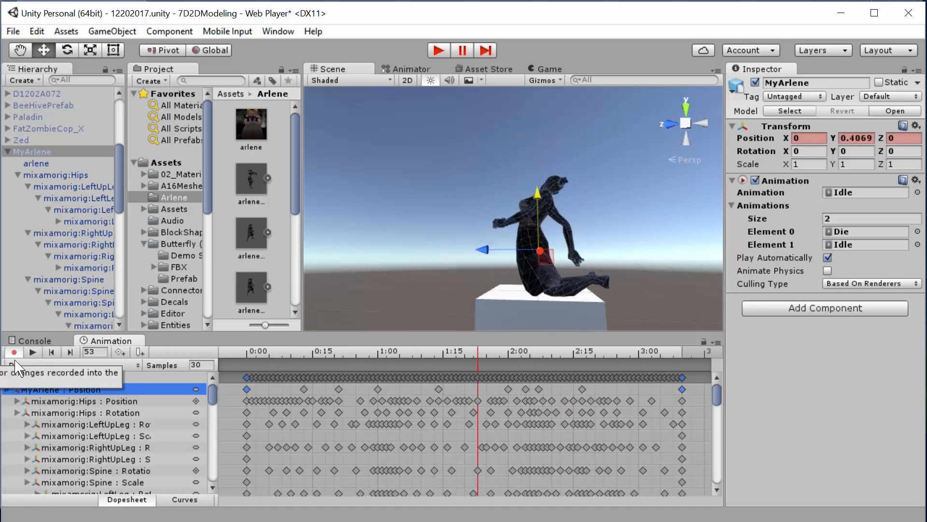
{"action": "left_click", "coordinate": [14, 353]}
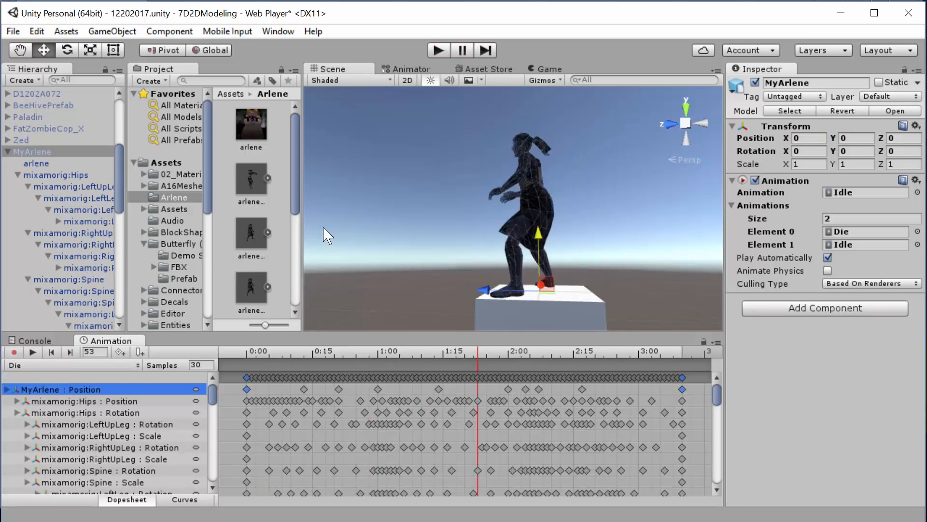
{"action": "left_click", "coordinate": [89, 368]}
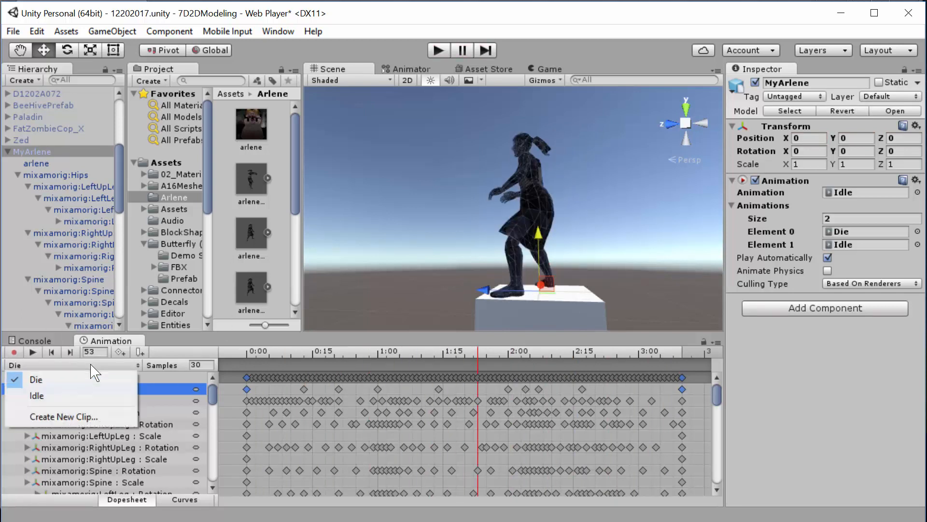
{"action": "left_click", "coordinate": [62, 393]}
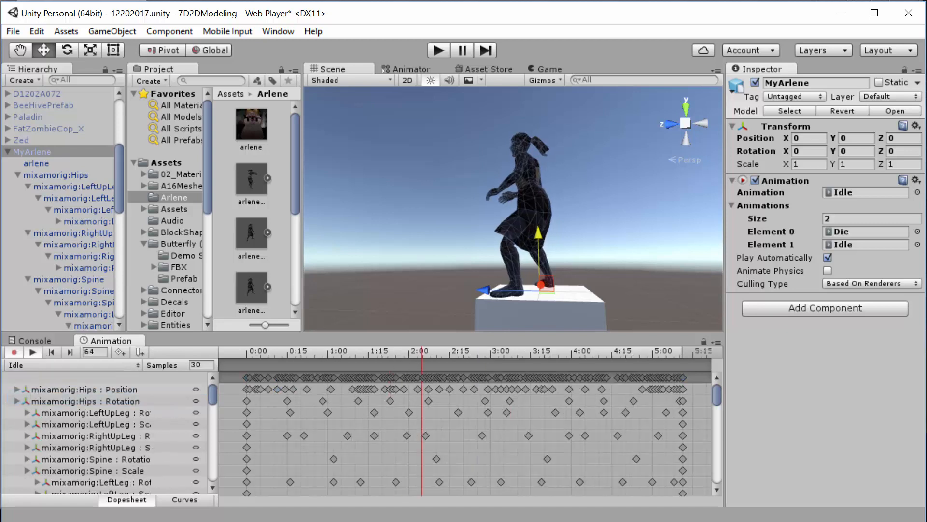
- Add a Mesh Collider physics component to MyArlene
{"action": "left_click", "coordinate": [816, 309]}
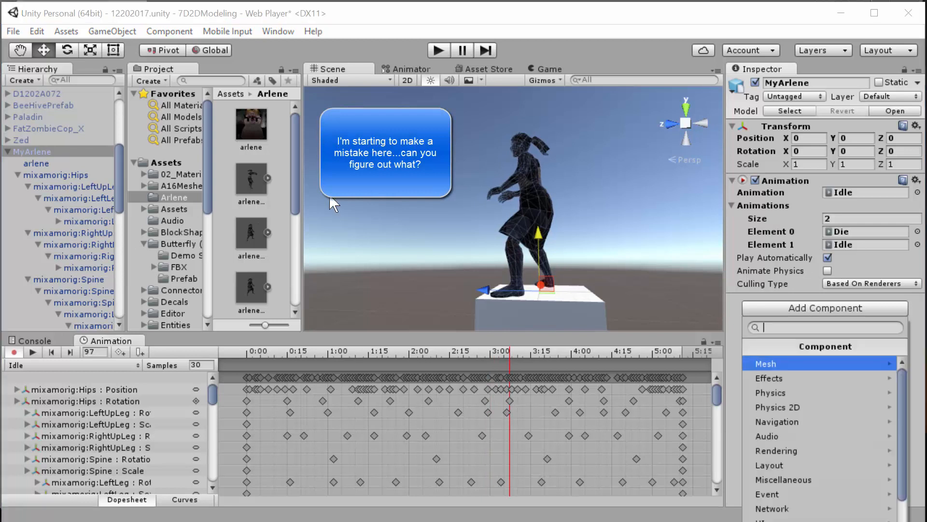
{"action": "left_click", "coordinate": [797, 392]}
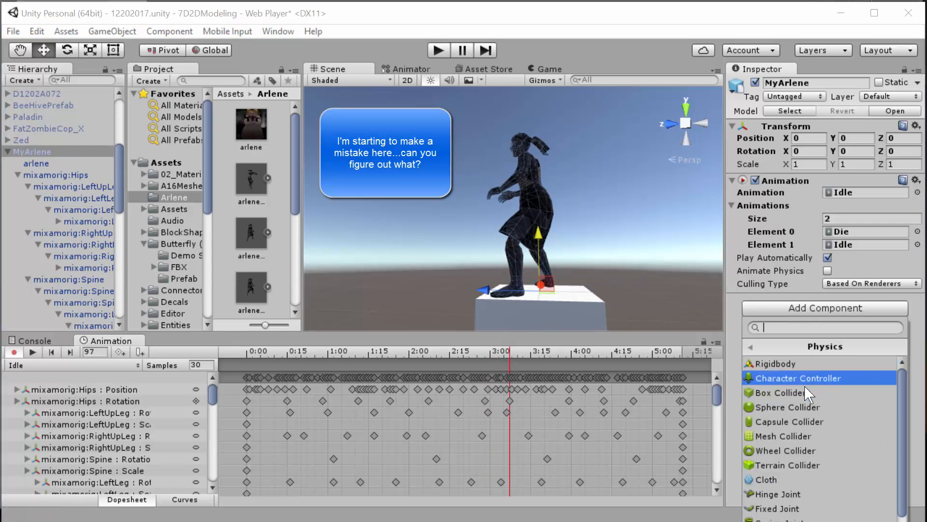
{"action": "left_click", "coordinate": [794, 436]}
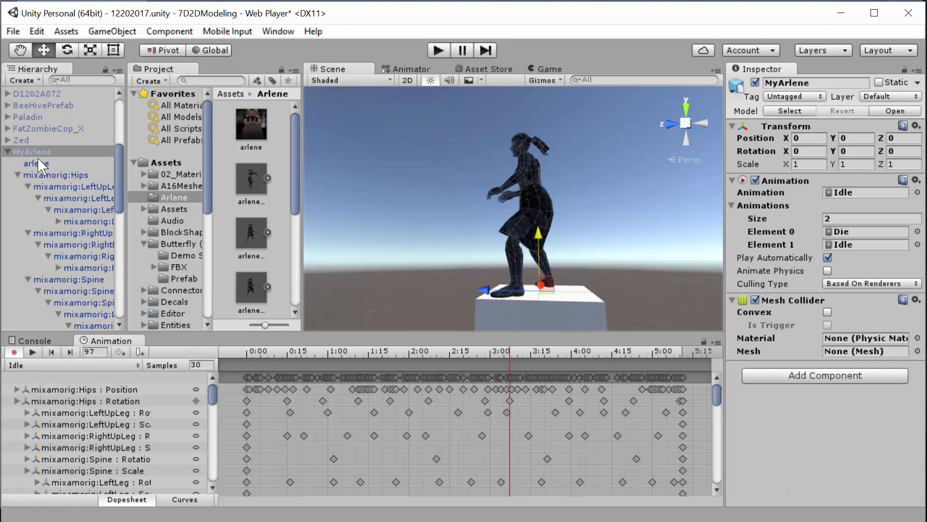
- Search the mesh assets for arlene and assign the first arlene mesh to MyArlene's Mesh Collider
{"action": "left_click", "coordinate": [918, 351]}
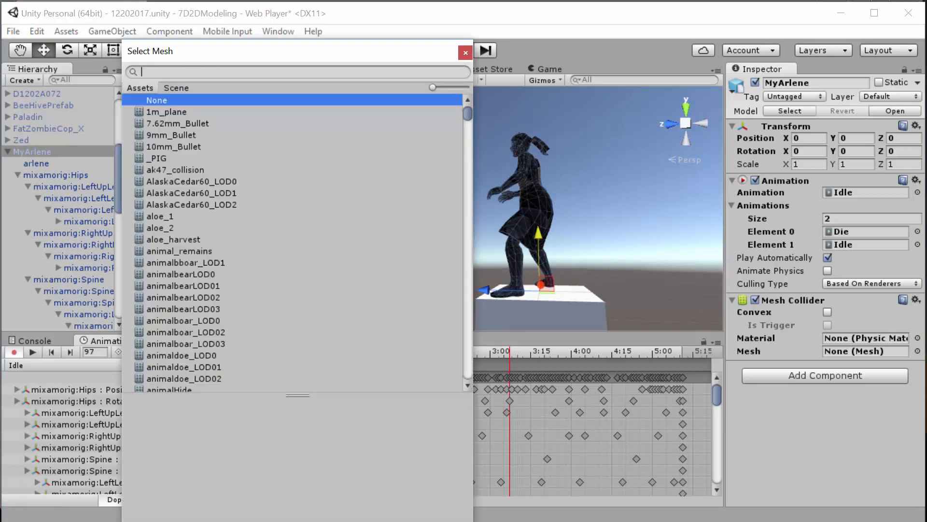
{"action": "type", "text": "arlene"}
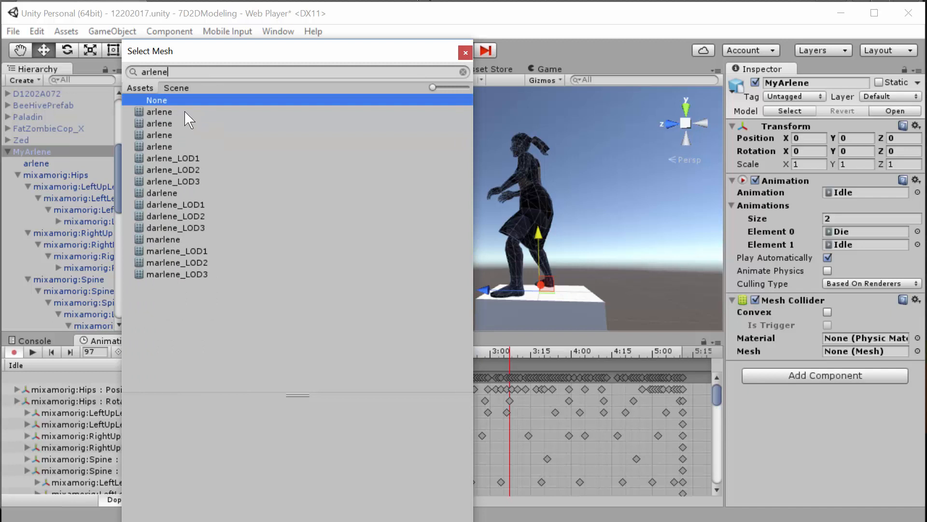
{"action": "left_click", "coordinate": [172, 112]}
{"action": "left_click", "coordinate": [169, 123]}
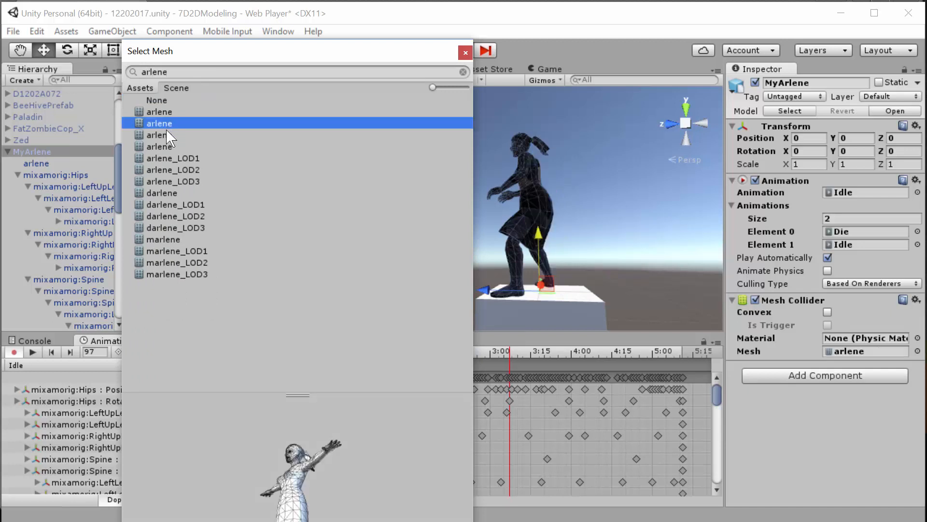
{"action": "left_click", "coordinate": [166, 134]}
{"action": "left_click", "coordinate": [172, 112]}
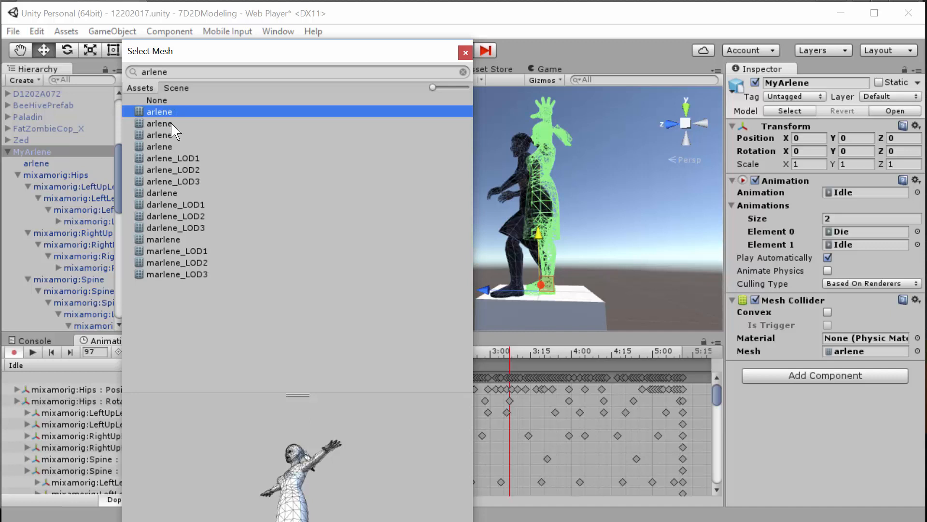
{"action": "double_click", "coordinate": [179, 111]}
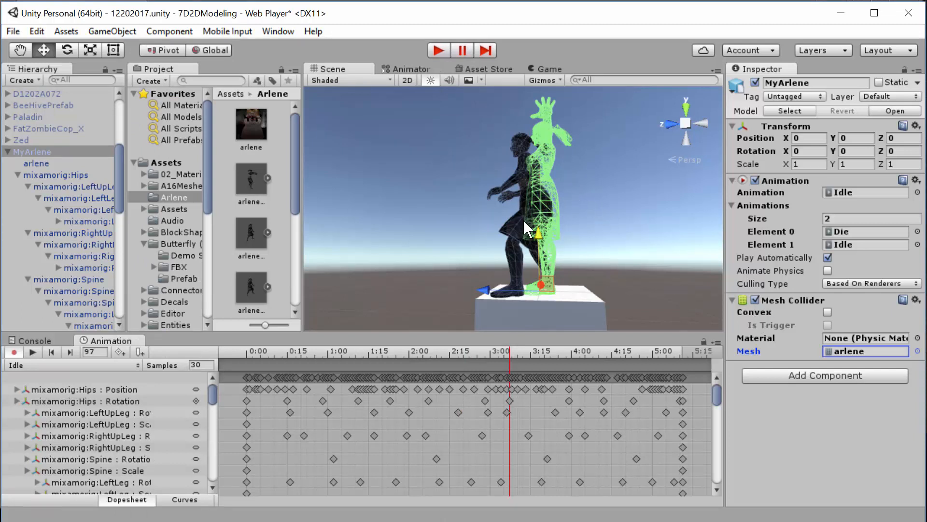
- Inspect the arlene child object and preview MyArlene's Idle and Die clips to compare the collider mesh with the animated model
{"action": "left_click", "coordinate": [38, 164]}
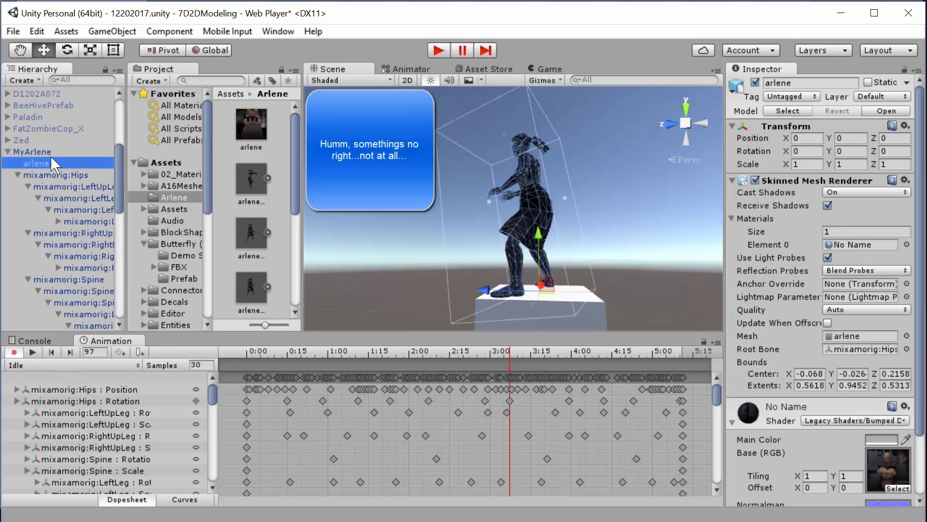
{"action": "left_click", "coordinate": [34, 151]}
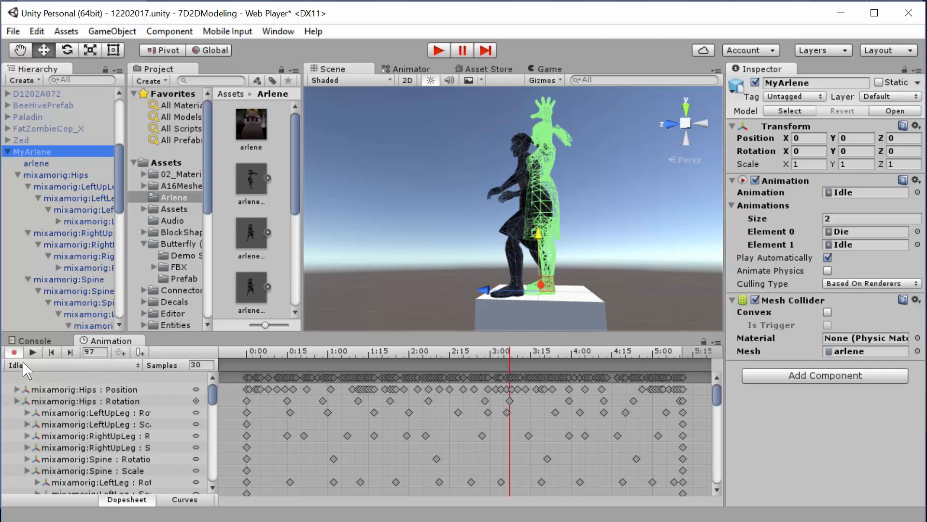
{"action": "left_click", "coordinate": [33, 351]}
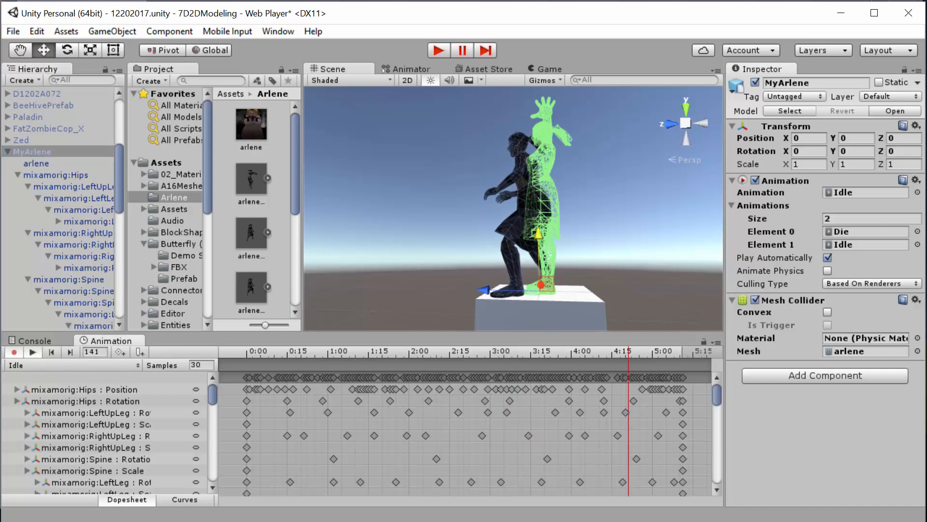
{"action": "left_click", "coordinate": [51, 366]}
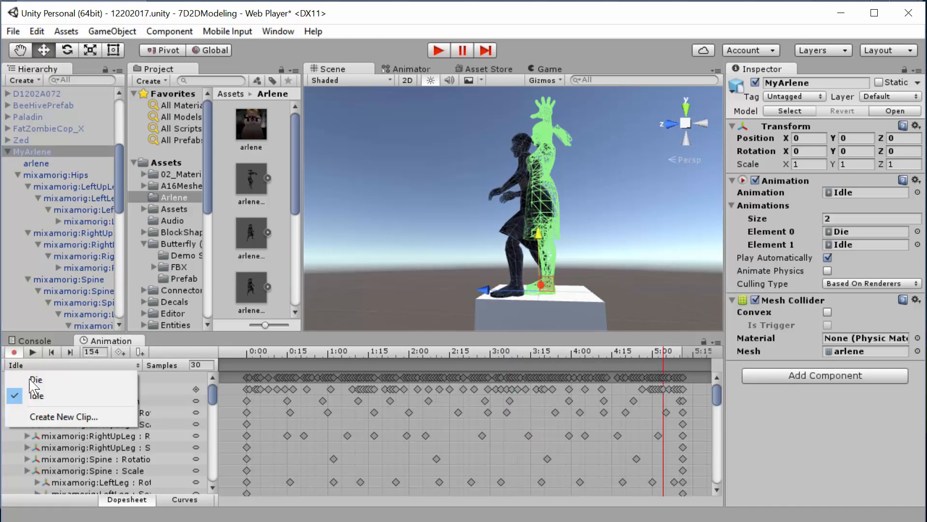
{"action": "left_click", "coordinate": [29, 379]}
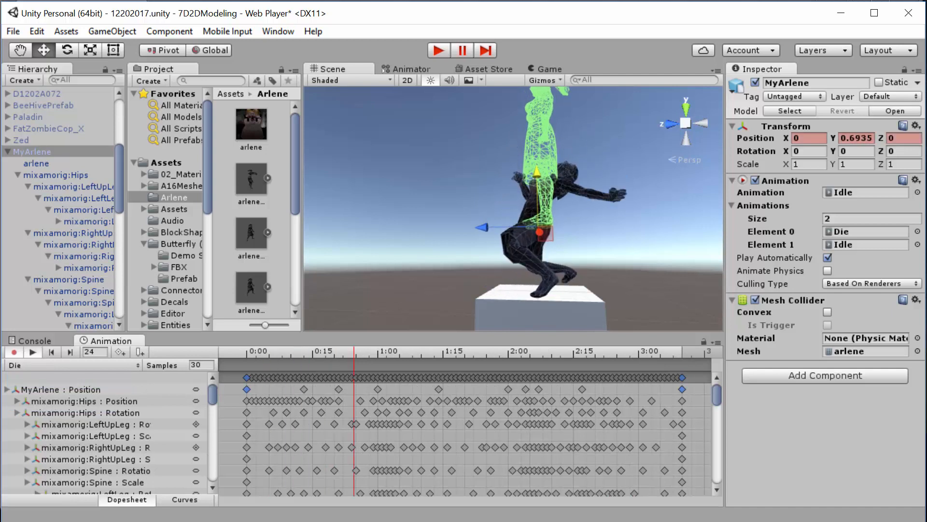
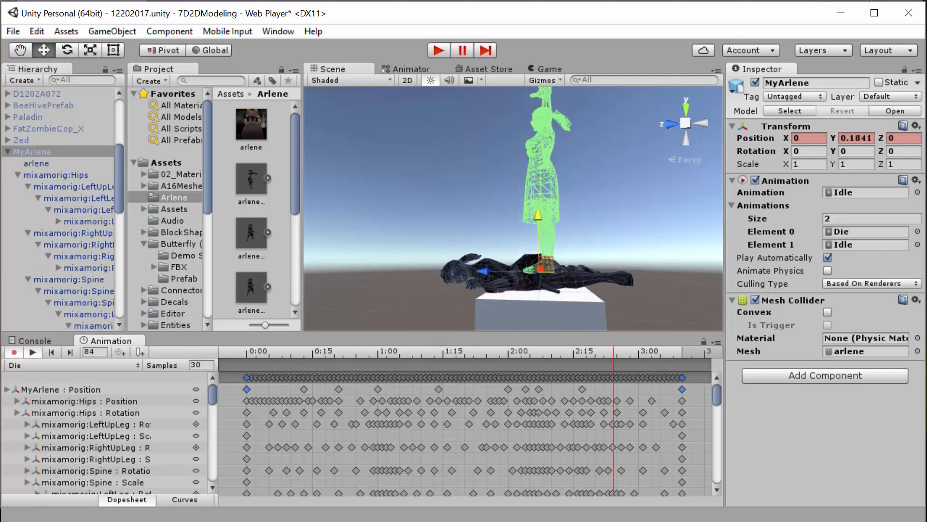
- Play the Die clip back to its first frame and try lowering MyArlene slightly, undoing the move
{"action": "left_click", "coordinate": [36, 353]}
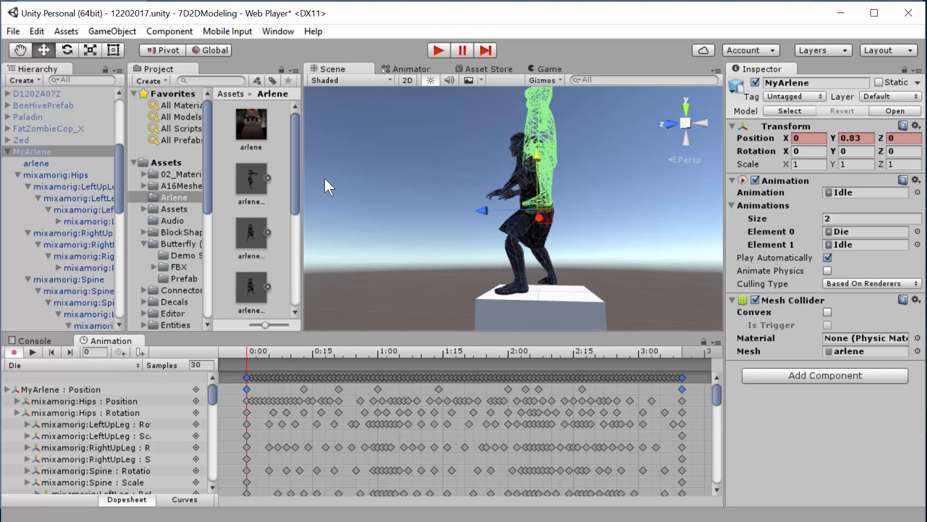
{"action": "left_click_drag", "start_coordinate": [538, 157], "coordinate": [539, 158]}
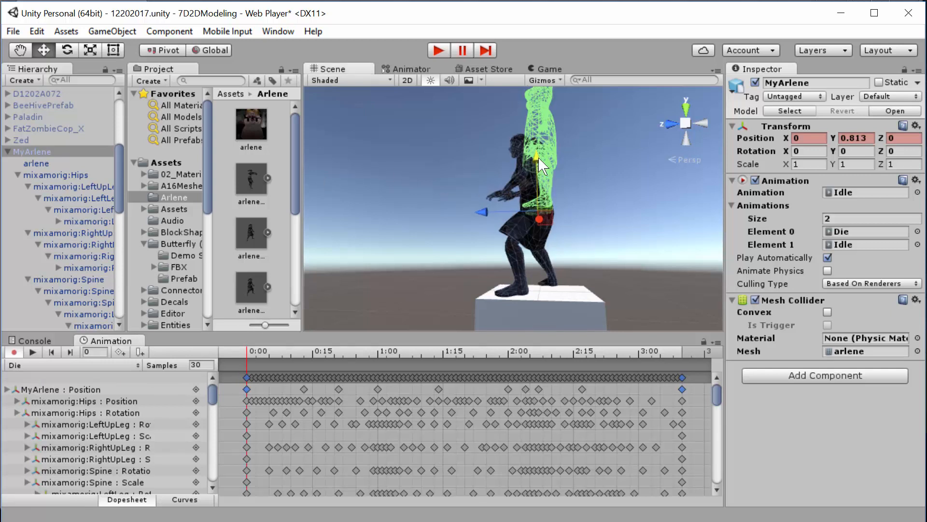
{"action": "key", "text": "ctrl+z"}
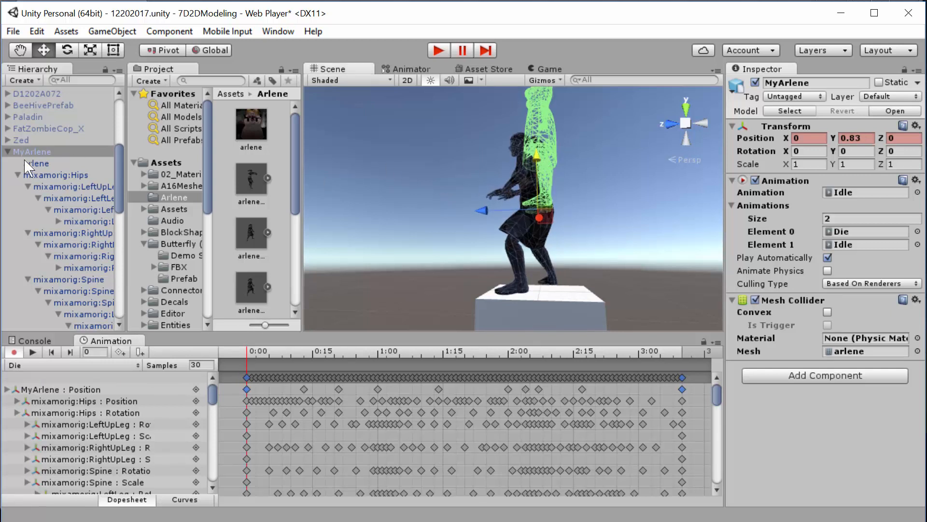
- Try shifting the arlene child object vertically to about Y -0.009 at the first frame of the Die clip
{"action": "left_click", "coordinate": [36, 163]}
{"action": "left_click", "coordinate": [17, 175]}
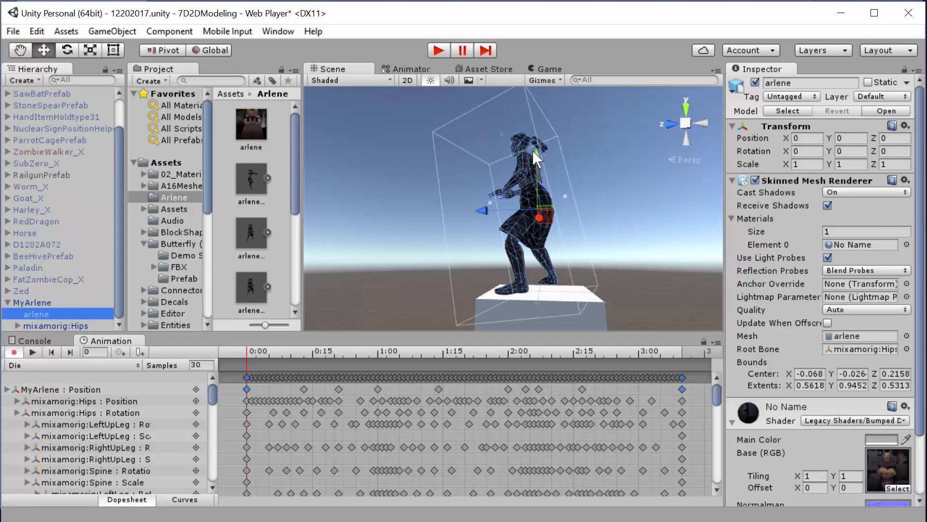
{"action": "left_click_drag", "start_coordinate": [538, 154], "coordinate": [531, 178]}
{"action": "left_click_drag", "start_coordinate": [537, 230], "coordinate": [729, 298], "text": "alt"}
{"action": "left_click_drag", "start_coordinate": [398, 187], "coordinate": [371, 239], "text": "alt"}
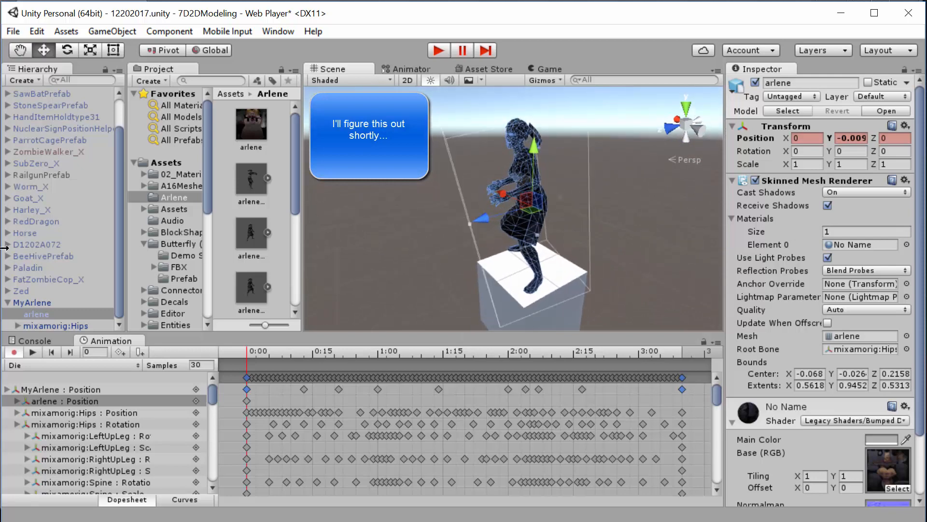
- Compare MyArlene with its arlene child, and remove the Mesh Collider component from MyArlene
{"action": "left_click", "coordinate": [32, 302]}
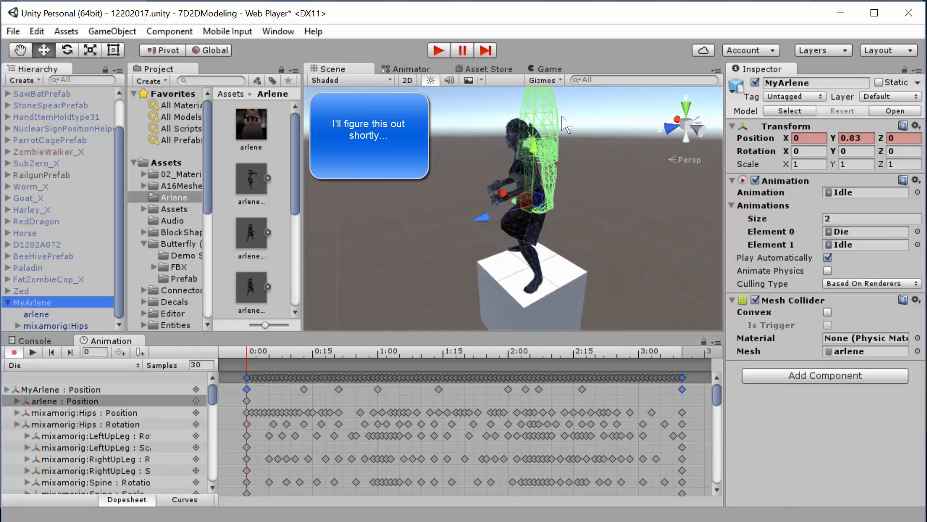
{"action": "left_click", "coordinate": [539, 101]}
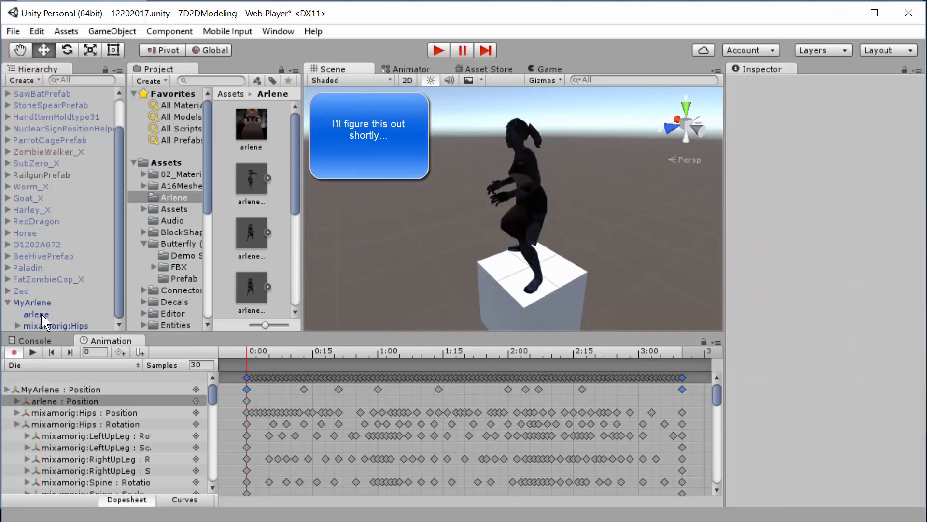
{"action": "left_click", "coordinate": [36, 314]}
{"action": "left_click", "coordinate": [32, 303]}
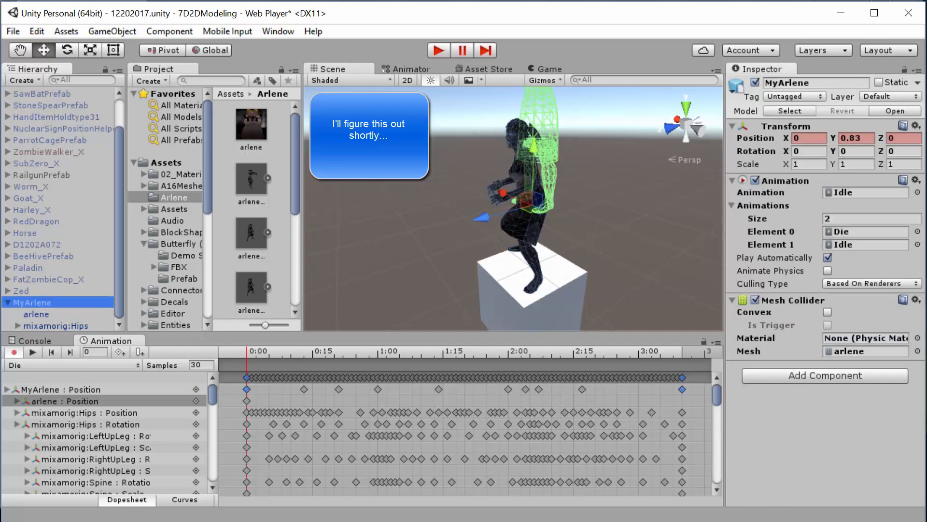
{"action": "left_click", "coordinate": [36, 315]}
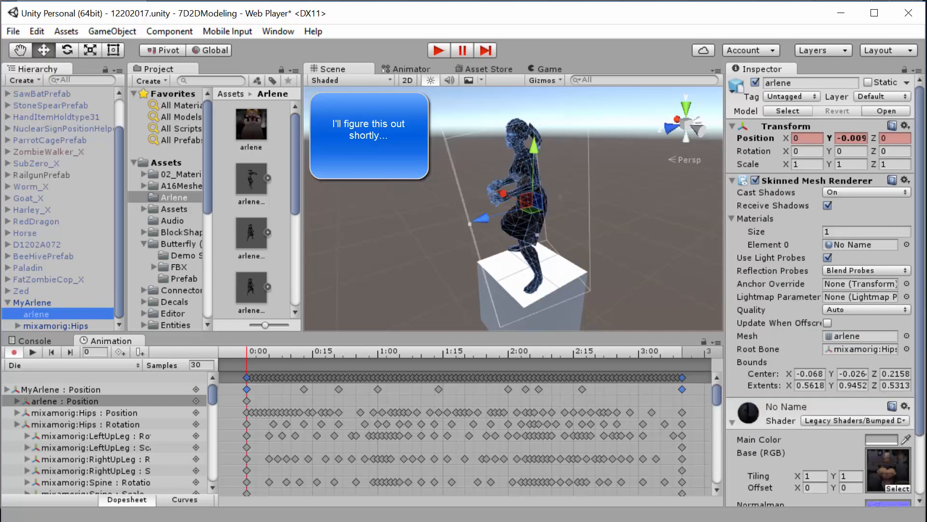
{"action": "left_click", "coordinate": [38, 301]}
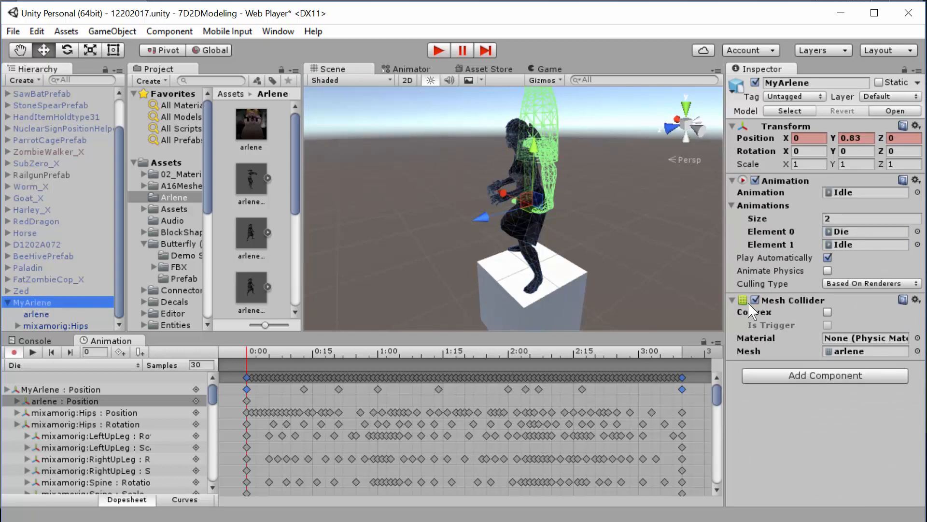
{"action": "left_click", "coordinate": [916, 300]}
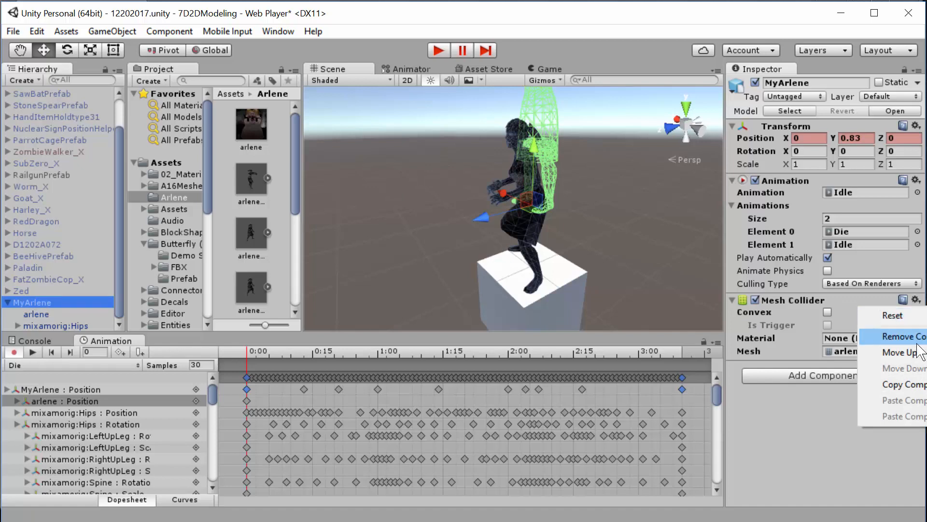
{"action": "left_click", "coordinate": [894, 336]}
- Collapse the material settings of the arlene child object and add a Mesh Collider physics component to it
{"action": "left_click", "coordinate": [49, 314]}
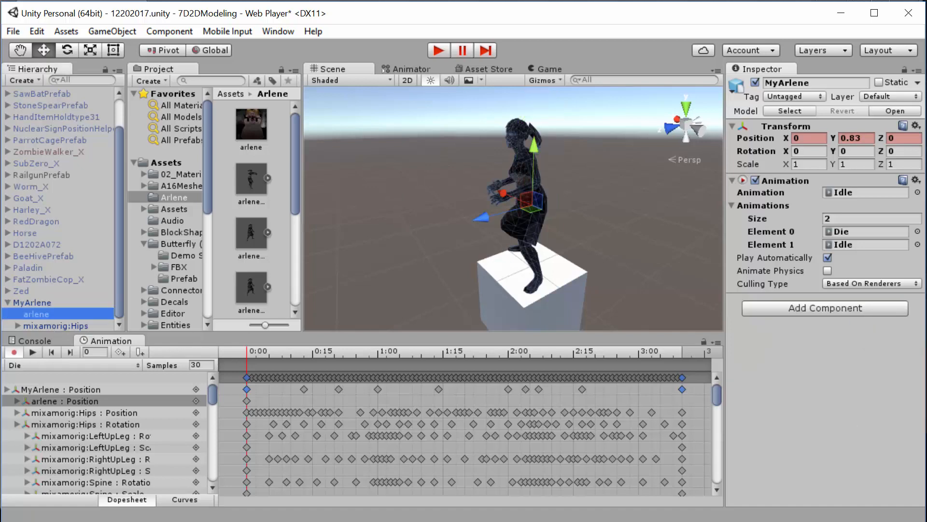
{"action": "scroll", "coordinate": [821, 278], "scroll_direction": "down", "scroll_amount": 3}
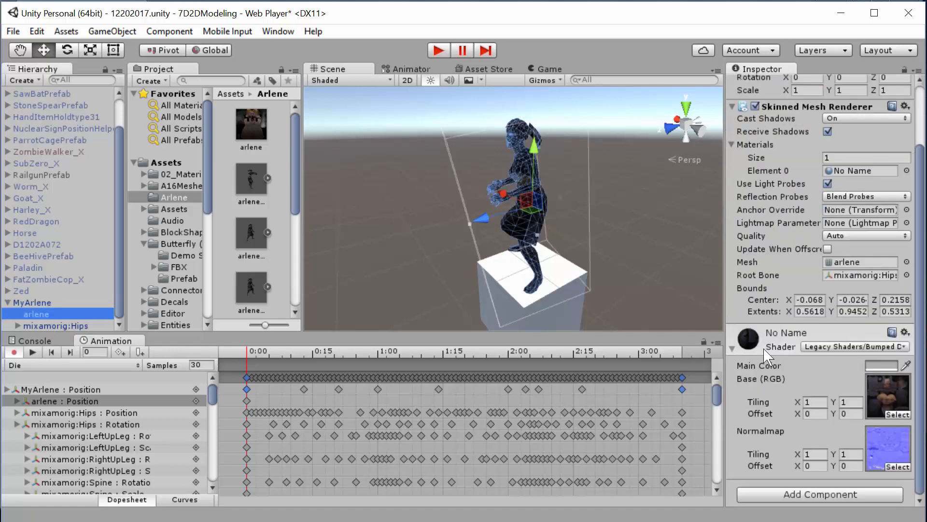
{"action": "left_click", "coordinate": [732, 346]}
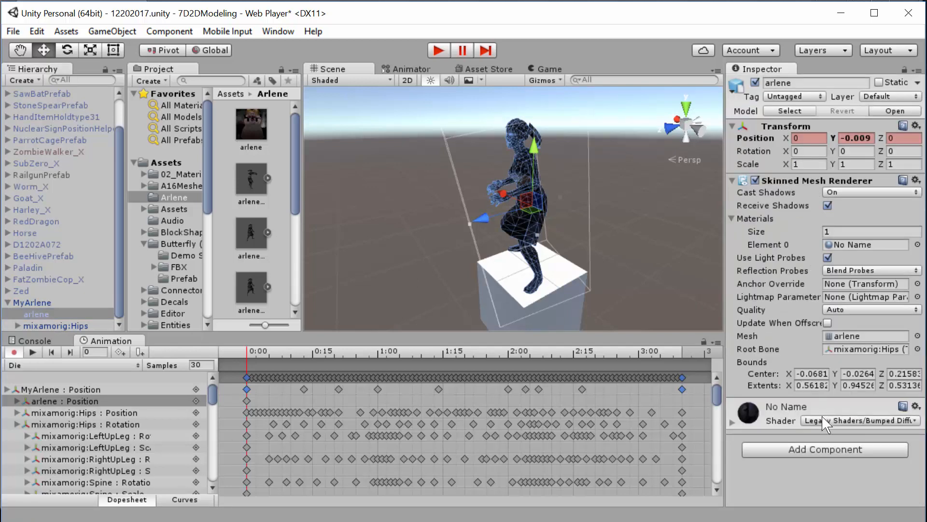
{"action": "left_click", "coordinate": [825, 449]}
{"action": "left_click", "coordinate": [810, 288]}
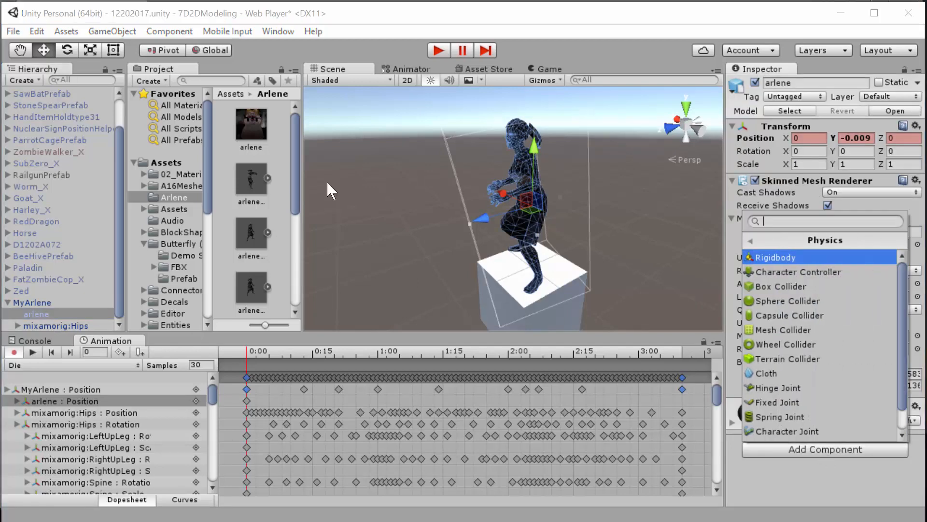
{"action": "left_click", "coordinate": [801, 328]}
- Search the mesh assets for arlene and assign the first arlene mesh to the arlene child's Mesh Collider
{"action": "scroll", "coordinate": [783, 367], "scroll_direction": "down", "scroll_amount": 1}
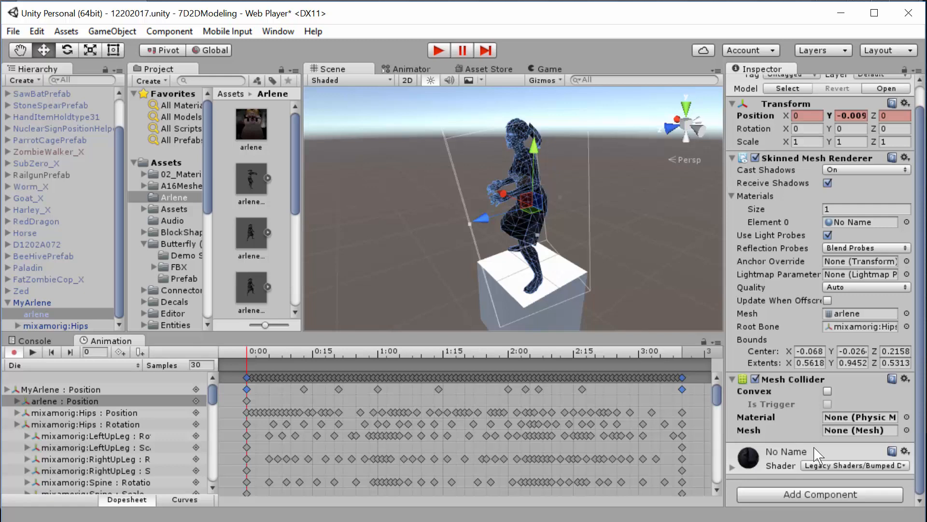
{"action": "left_click", "coordinate": [906, 430]}
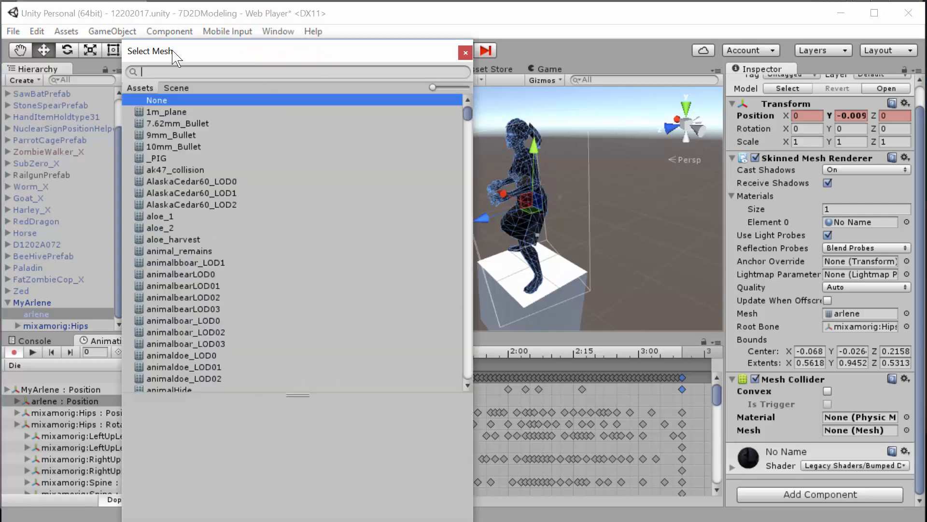
{"action": "type", "text": "arlene"}
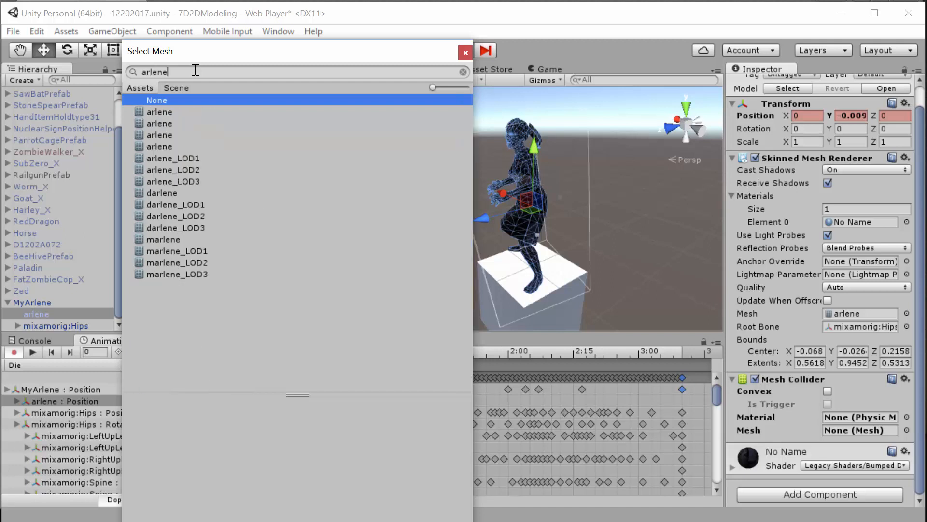
{"action": "left_click", "coordinate": [177, 114]}
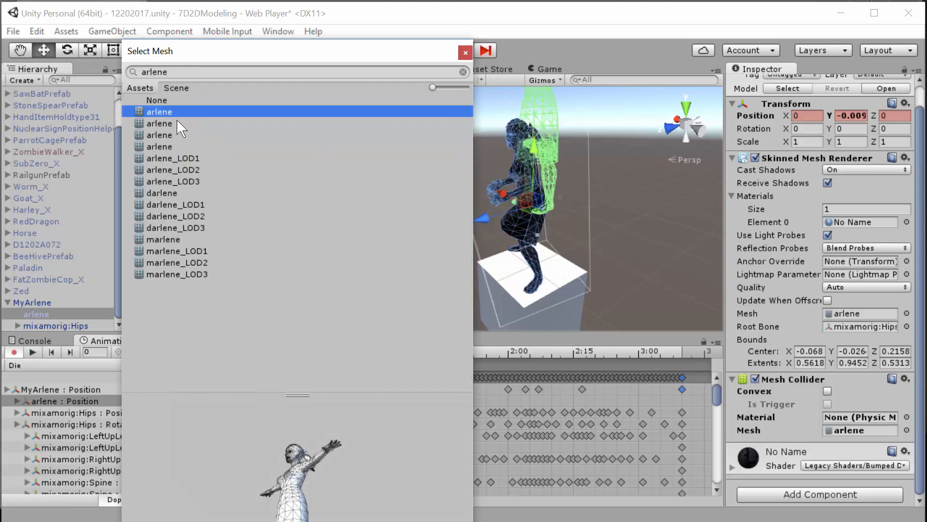
{"action": "left_click", "coordinate": [177, 122]}
{"action": "left_click", "coordinate": [183, 113]}
{"action": "double_click", "coordinate": [188, 111]}
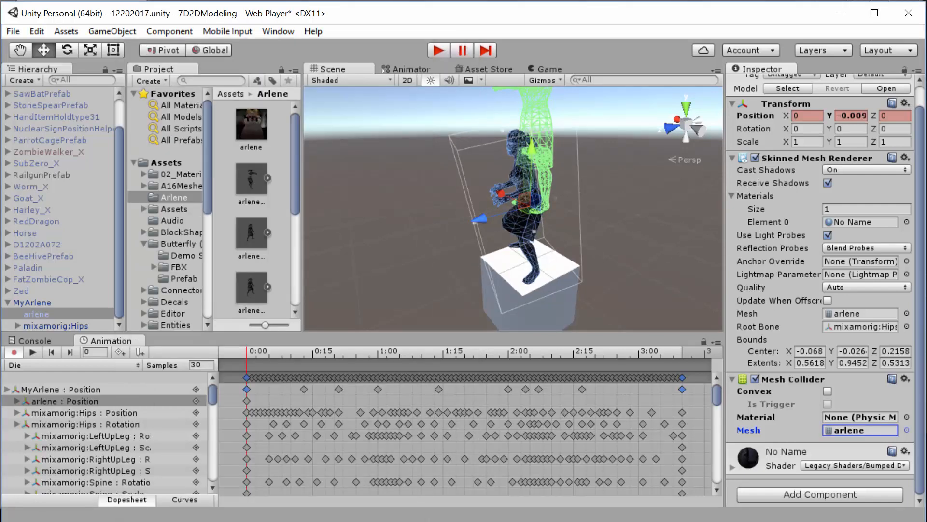
- At the Die clip's first frame, move the arlene child to about Y -0.97, Z 0.145 so its collider overlaps the standing model
{"action": "left_click", "coordinate": [48, 315]}
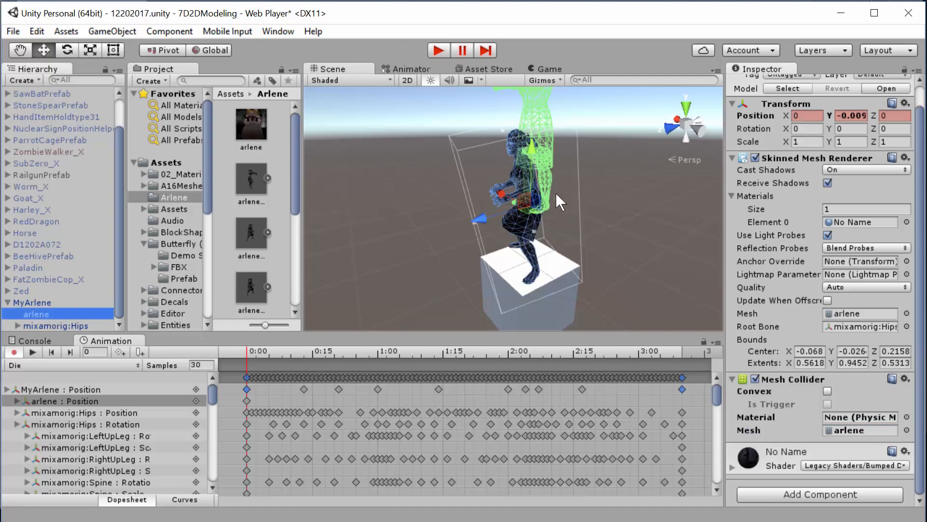
{"action": "left_click_drag", "start_coordinate": [533, 148], "coordinate": [535, 208]}
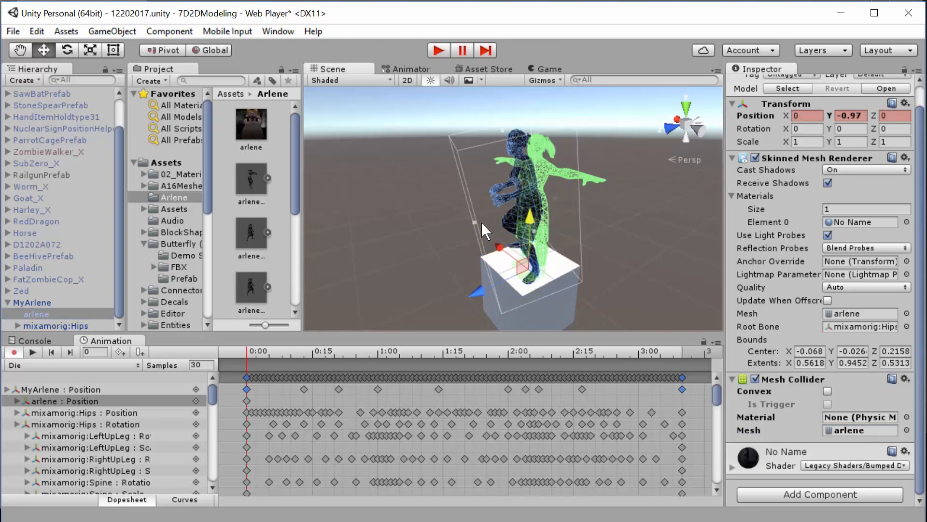
{"action": "left_click_drag", "start_coordinate": [481, 222], "coordinate": [185, 204], "text": "alt"}
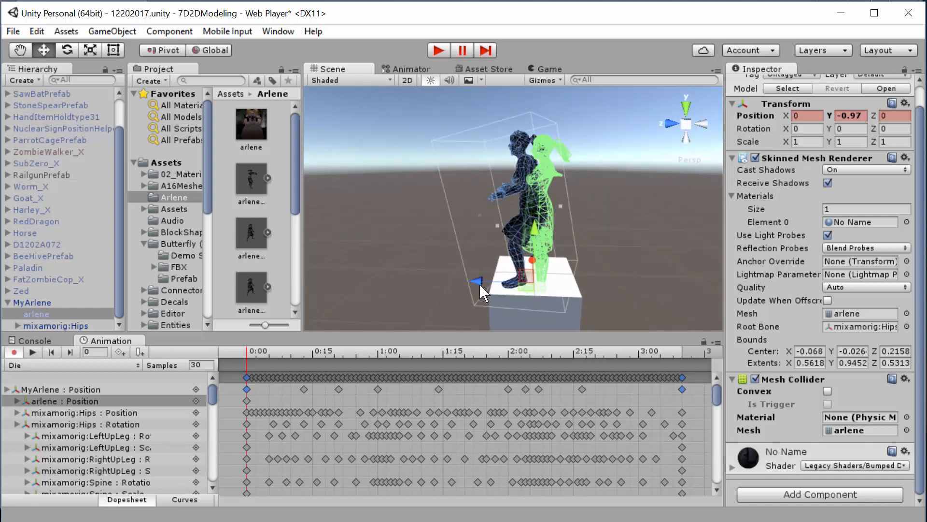
{"action": "left_click_drag", "start_coordinate": [476, 280], "coordinate": [401, 277]}
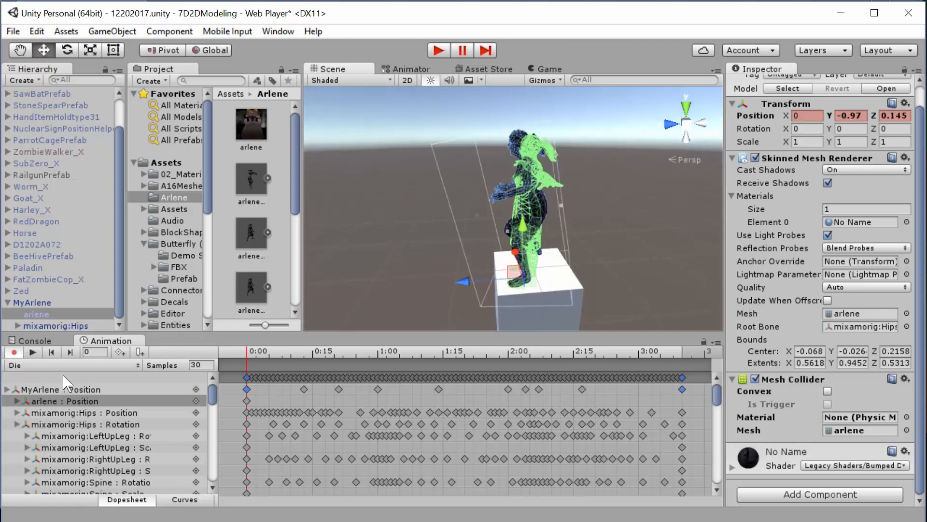
- Play the Die clip through to frame 100 and set the arlene child's X rotation to 90 there
{"action": "left_click", "coordinate": [33, 352]}
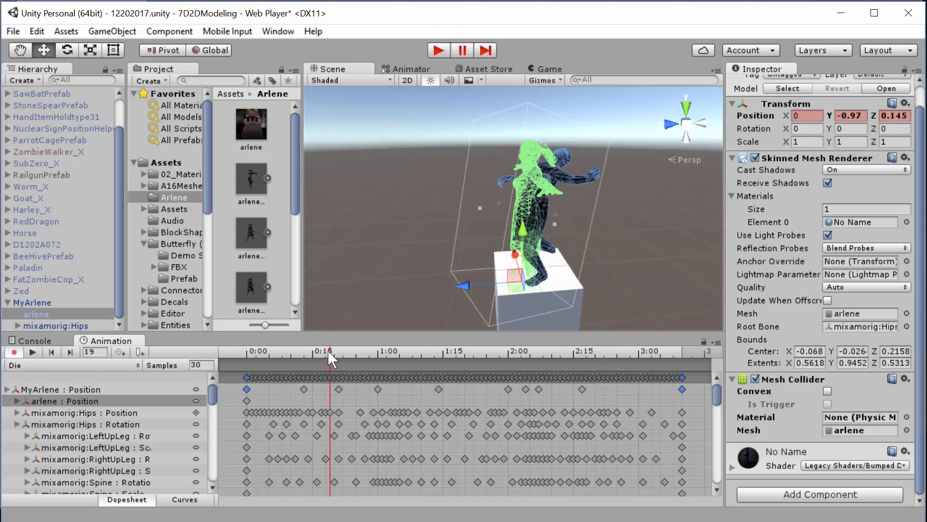
{"action": "left_click_drag", "start_coordinate": [331, 352], "coordinate": [685, 360]}
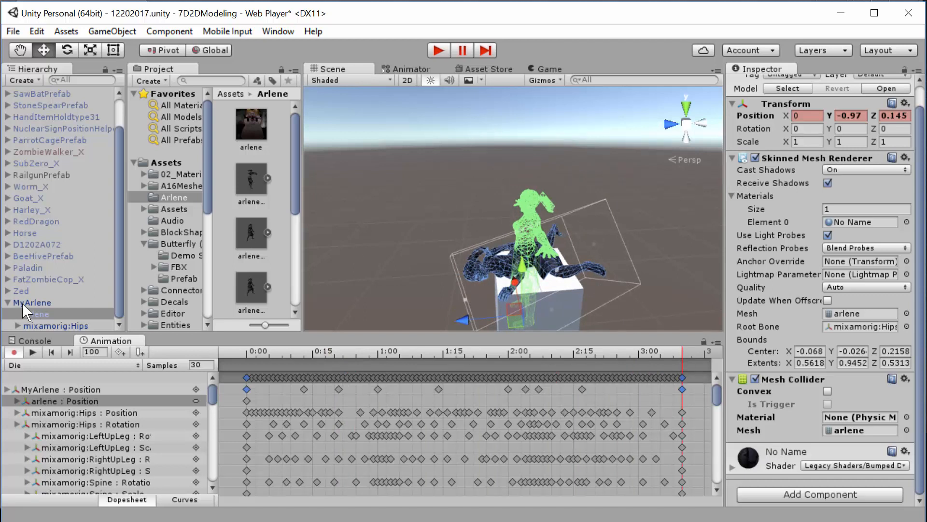
{"action": "left_click", "coordinate": [34, 314]}
{"action": "left_click", "coordinate": [67, 50]}
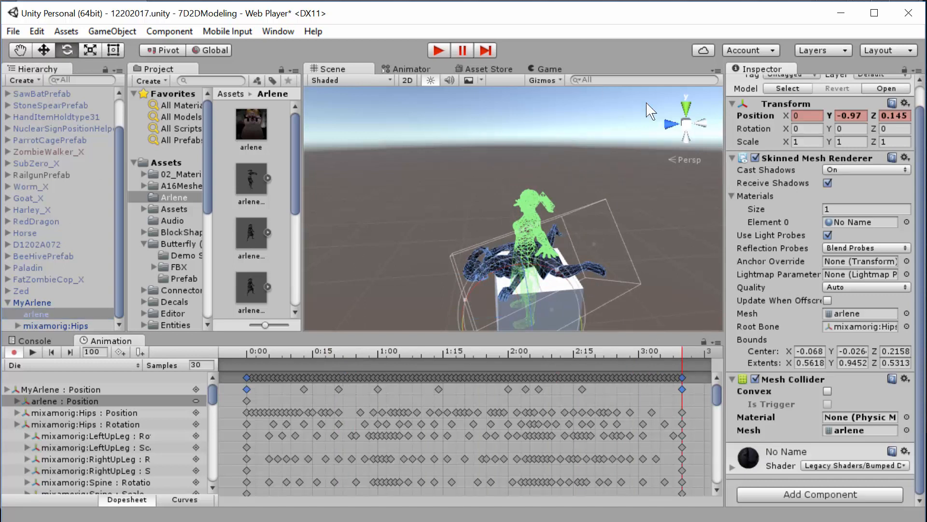
{"action": "left_click_drag", "start_coordinate": [618, 219], "coordinate": [234, 239], "text": "alt"}
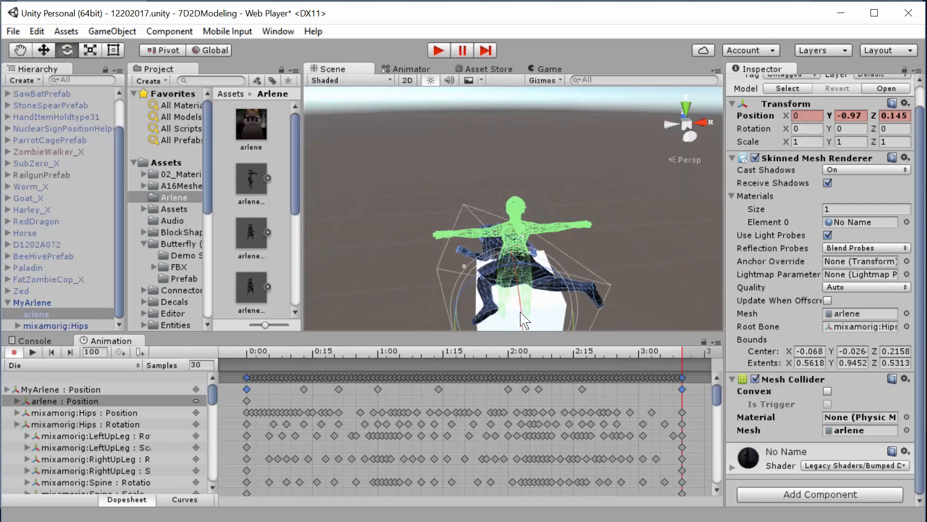
{"action": "left_click_drag", "start_coordinate": [517, 316], "coordinate": [449, 129]}
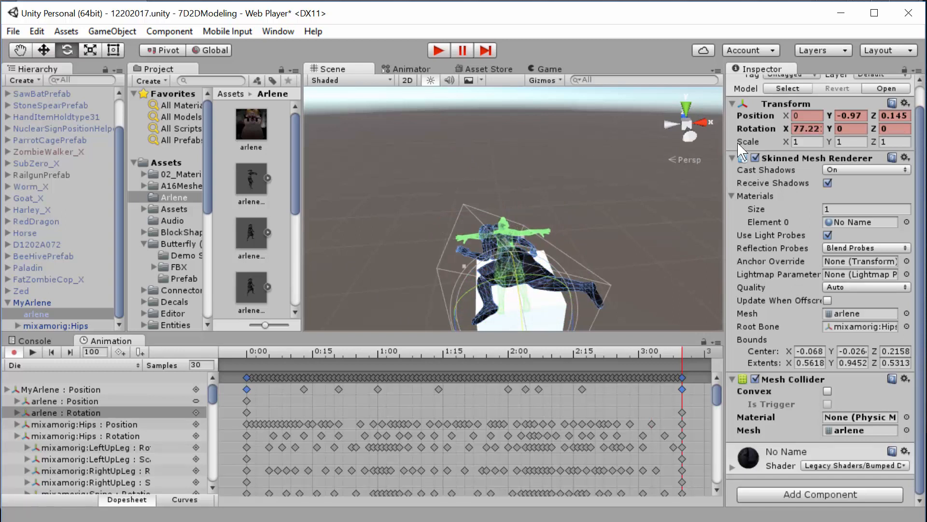
{"action": "left_click", "coordinate": [806, 128]}
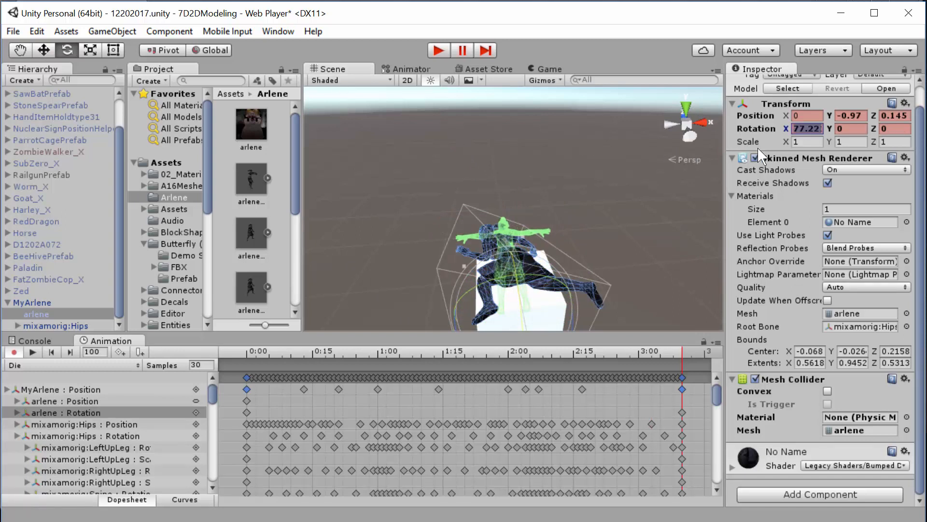
{"action": "type", "text": "90"}
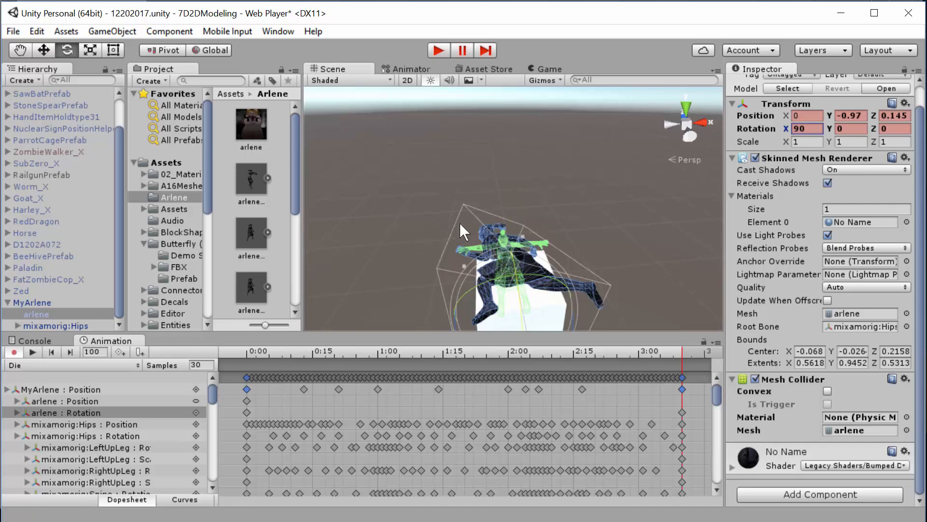
- Move the arlene child to about Y -0.27, Z -0.82 at frame 100 so its collider overlaps the fallen body
{"action": "left_click_drag", "start_coordinate": [427, 259], "coordinate": [490, 209], "text": "alt"}
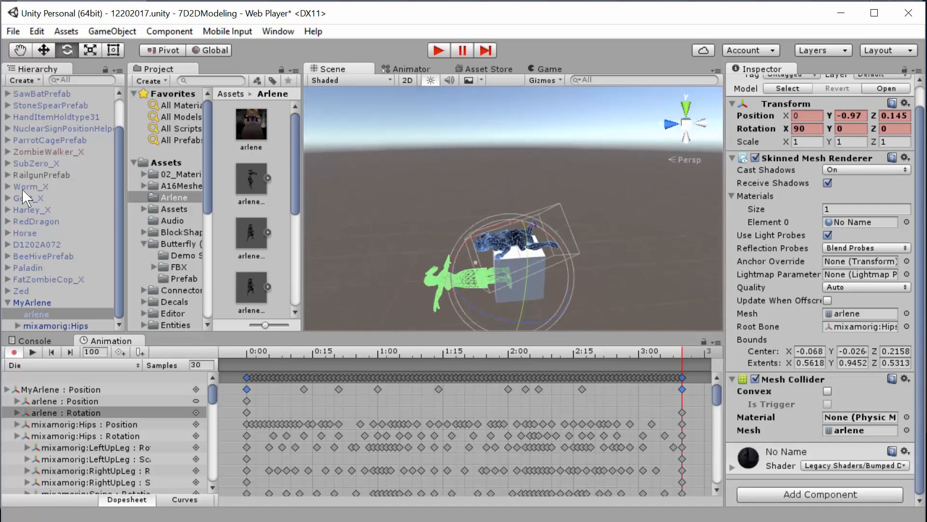
{"action": "left_click", "coordinate": [38, 314]}
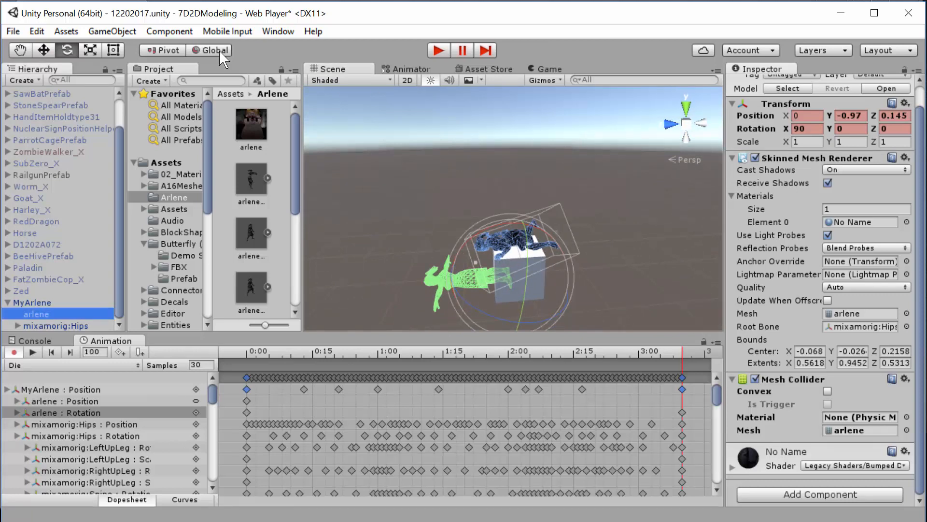
{"action": "left_click", "coordinate": [43, 50]}
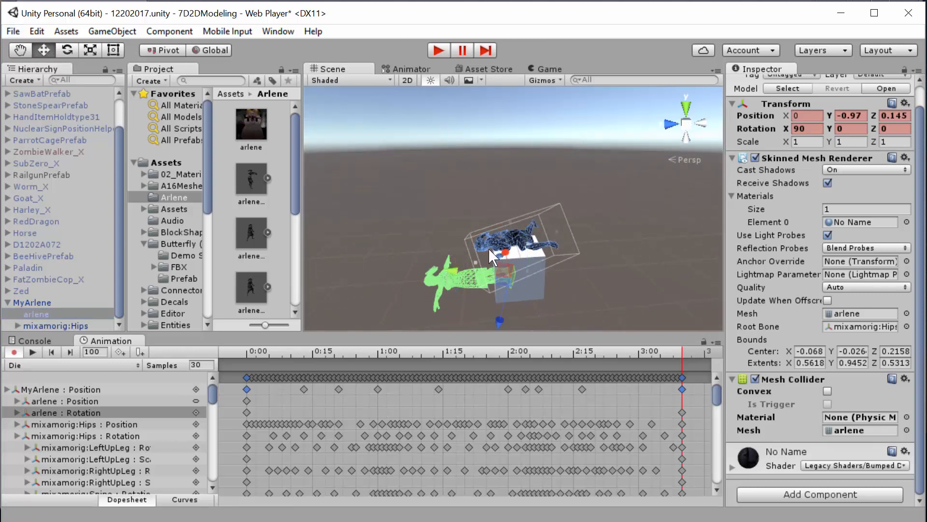
{"action": "left_click_drag", "start_coordinate": [498, 324], "coordinate": [498, 227]}
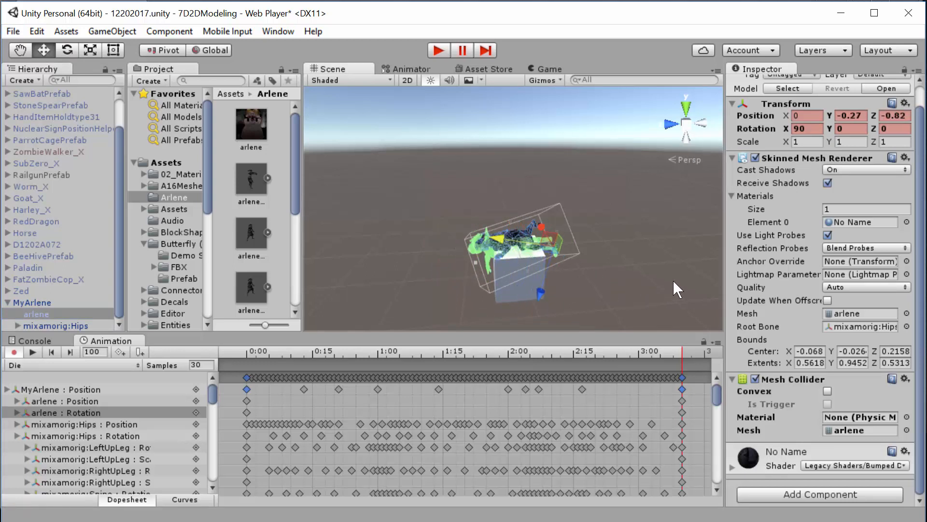
- Move the arlene child to Y -0.05, Z -0.87 at frame 100 so its collider lines up better with the fallen body
{"action": "left_click_drag", "start_coordinate": [673, 280], "coordinate": [317, 184], "text": "alt"}
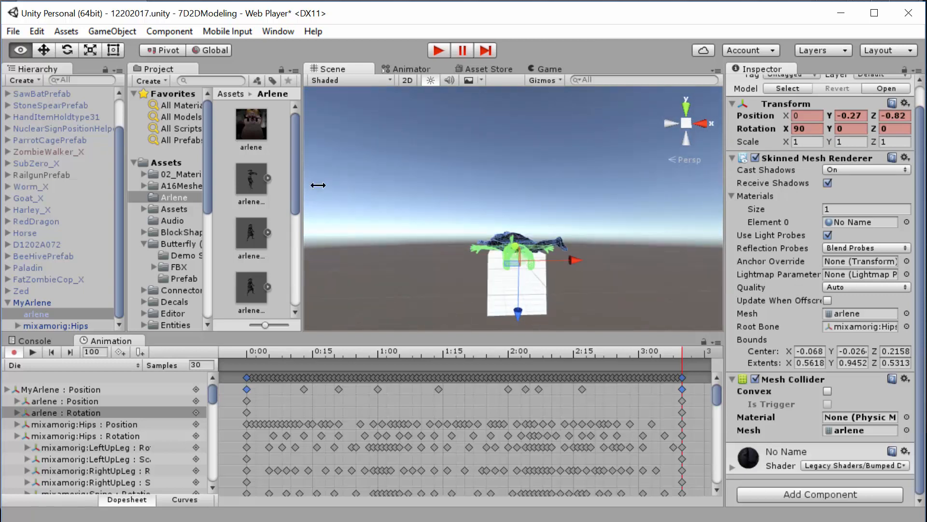
{"action": "left_click_drag", "start_coordinate": [518, 312], "coordinate": [521, 300]}
{"action": "left_click_drag", "start_coordinate": [410, 250], "coordinate": [406, 175], "text": "alt"}
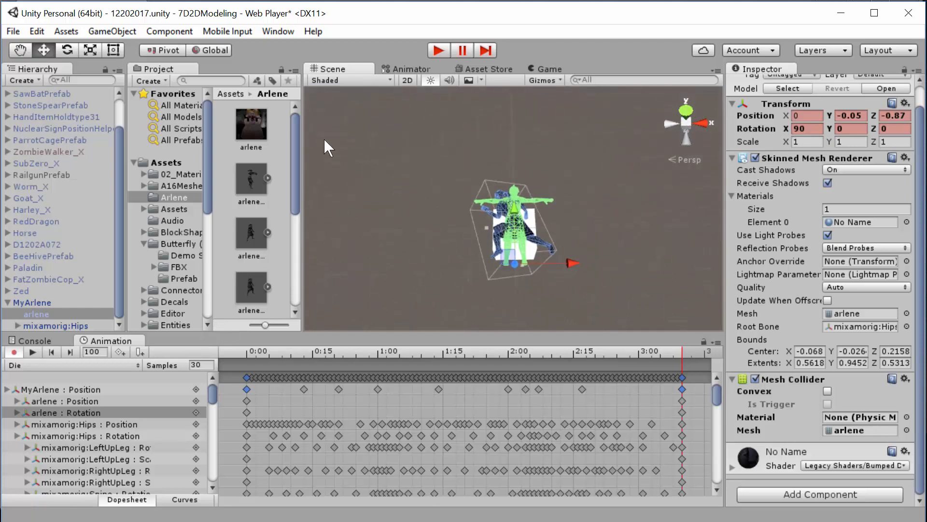
- Rotate the arlene child to about X 85.4, Y 86.2, Z 95.4 at frame 100 and play the Die clip to check the collider
{"action": "left_click", "coordinate": [67, 49]}
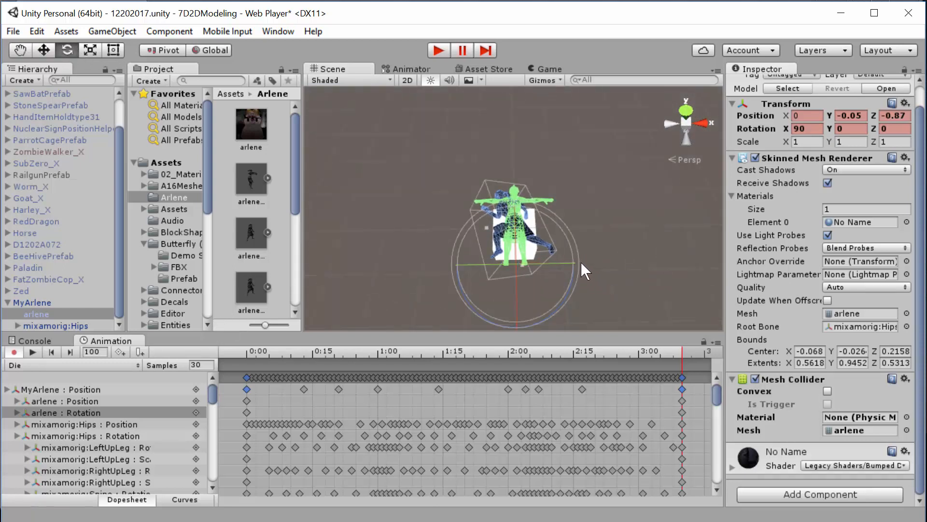
{"action": "left_click_drag", "start_coordinate": [580, 261], "coordinate": [572, 239]}
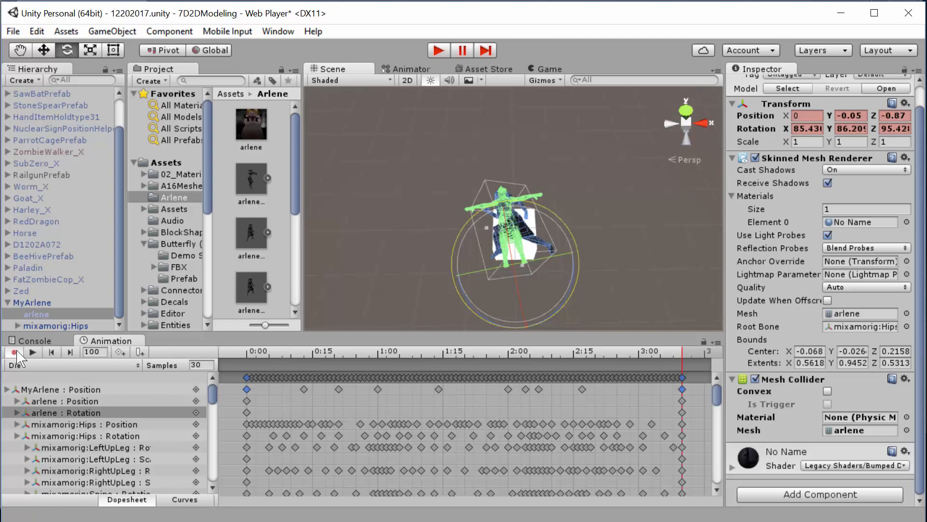
{"action": "left_click", "coordinate": [32, 352]}
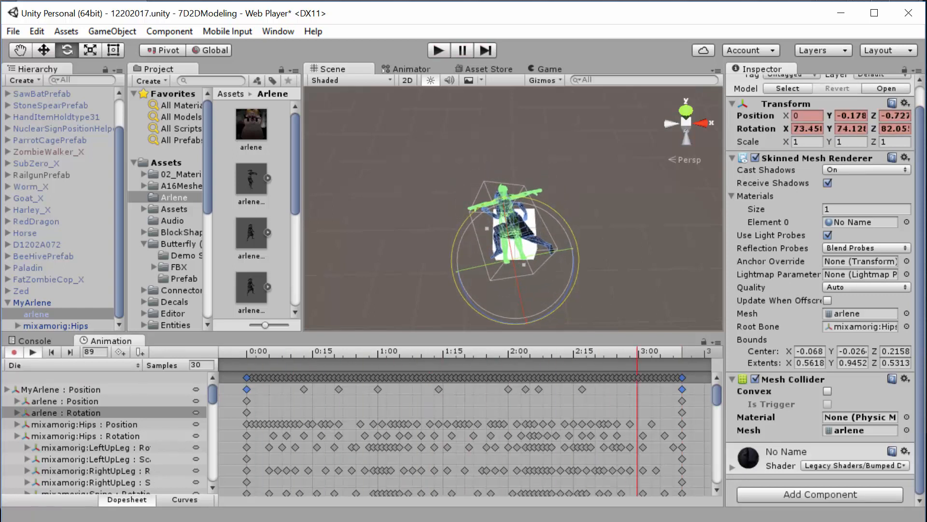
{"action": "left_click_drag", "start_coordinate": [569, 250], "coordinate": [788, 1], "text": "alt"}
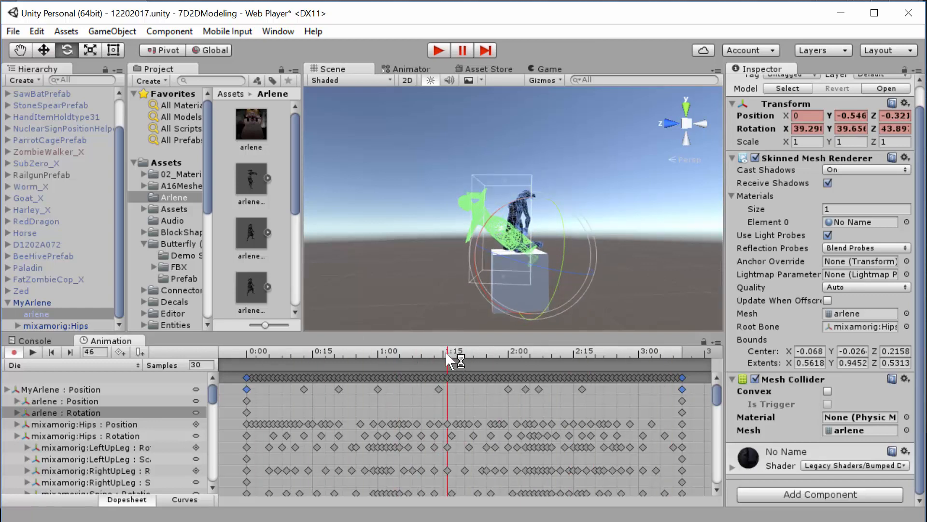
- Key the arlene child's rotation to about X -4.6, Y 11.4, Z 12.8 at frame 15 and X 12.5, Y 37.0, Z 38.2 at frame 48
{"action": "left_click_drag", "start_coordinate": [445, 351], "coordinate": [312, 277]}
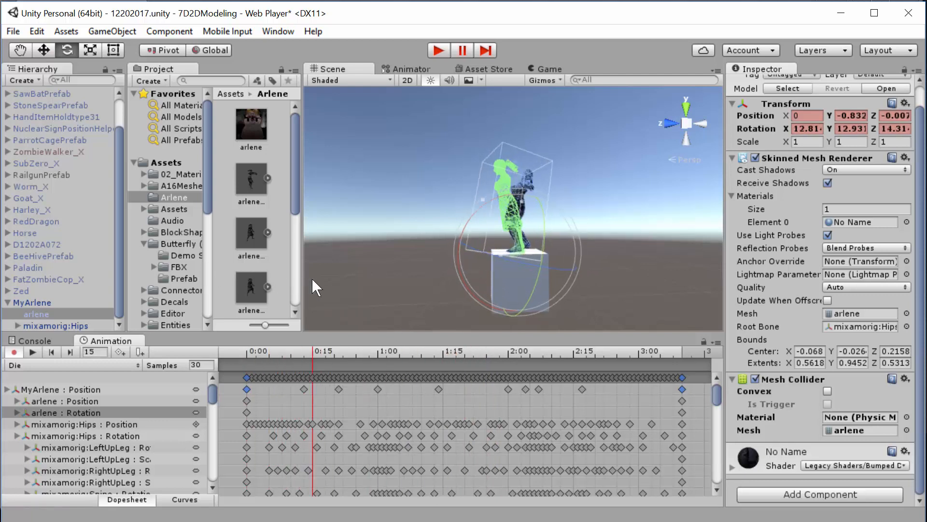
{"action": "left_click", "coordinate": [54, 313]}
{"action": "left_click_drag", "start_coordinate": [576, 232], "coordinate": [553, 277]}
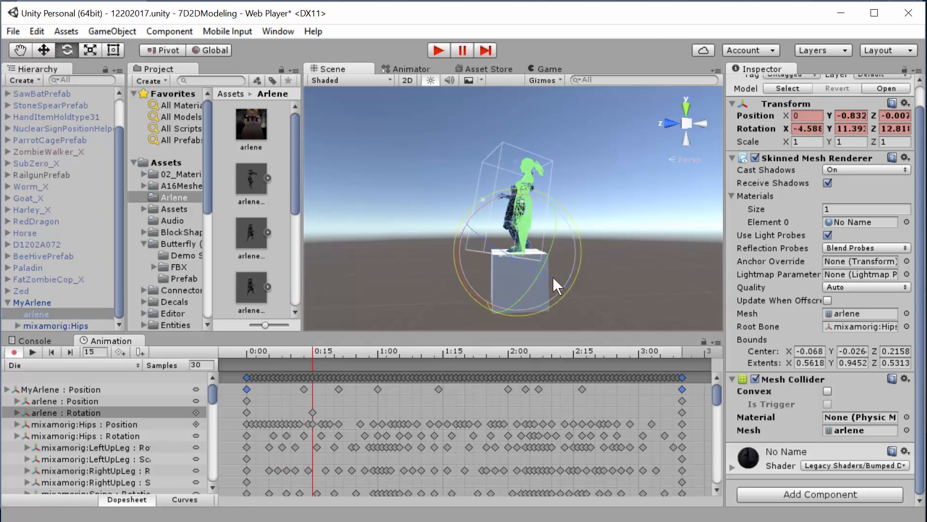
{"action": "left_click_drag", "start_coordinate": [313, 357], "coordinate": [454, 370]}
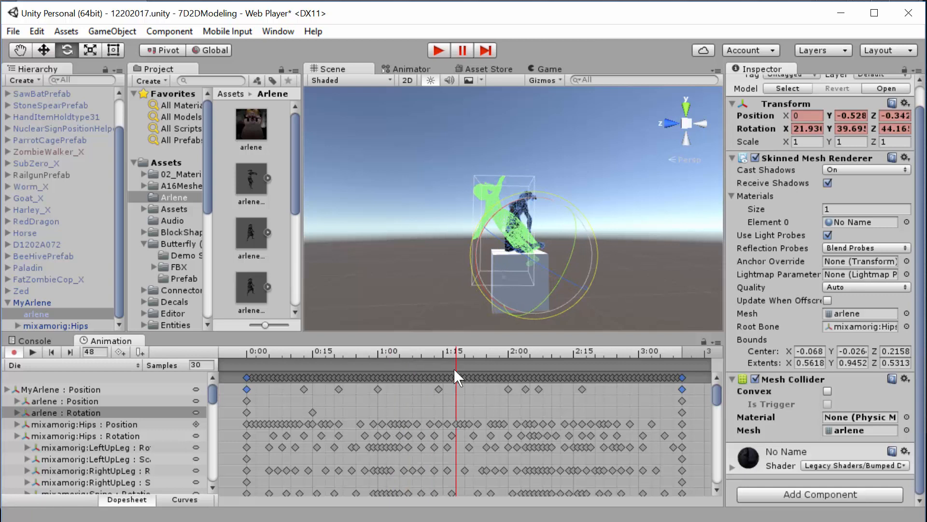
{"action": "left_click_drag", "start_coordinate": [596, 259], "coordinate": [587, 285]}
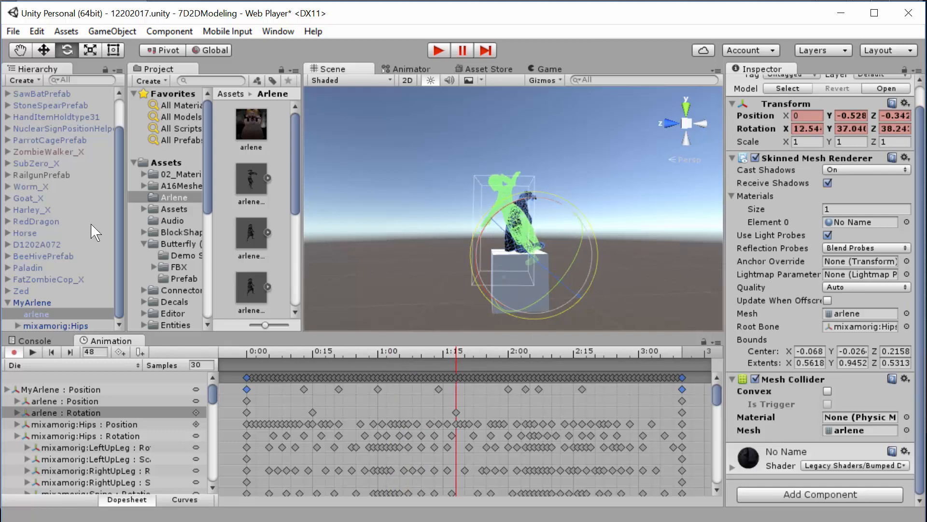
- At frame 67, rotate the arlene child to about X 38.2, Y 56.6, Z 61.2 and move it to X -0.01, Y -0.27, Z -0.6
{"action": "left_click_drag", "start_coordinate": [466, 351], "coordinate": [541, 348]}
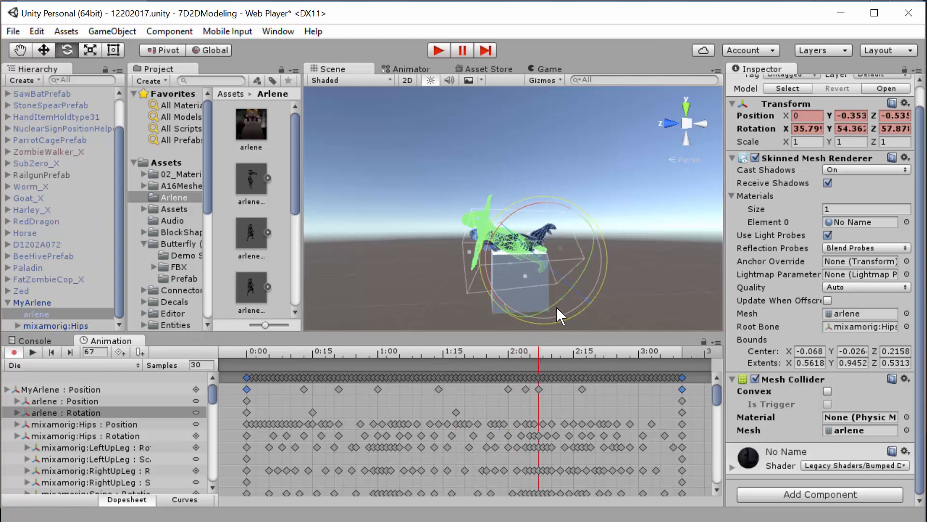
{"action": "left_click_drag", "start_coordinate": [590, 294], "coordinate": [592, 285]}
{"action": "left_click", "coordinate": [44, 50]}
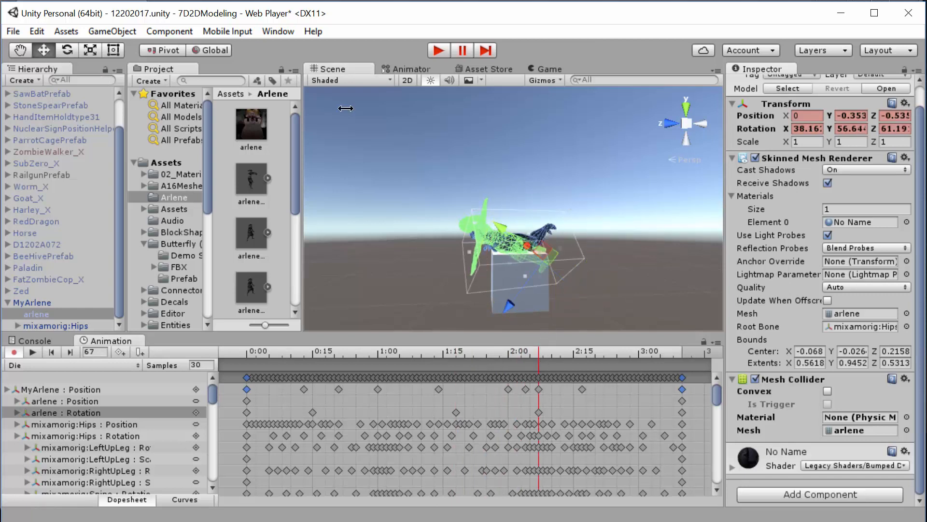
{"action": "left_click_drag", "start_coordinate": [507, 308], "coordinate": [513, 305]}
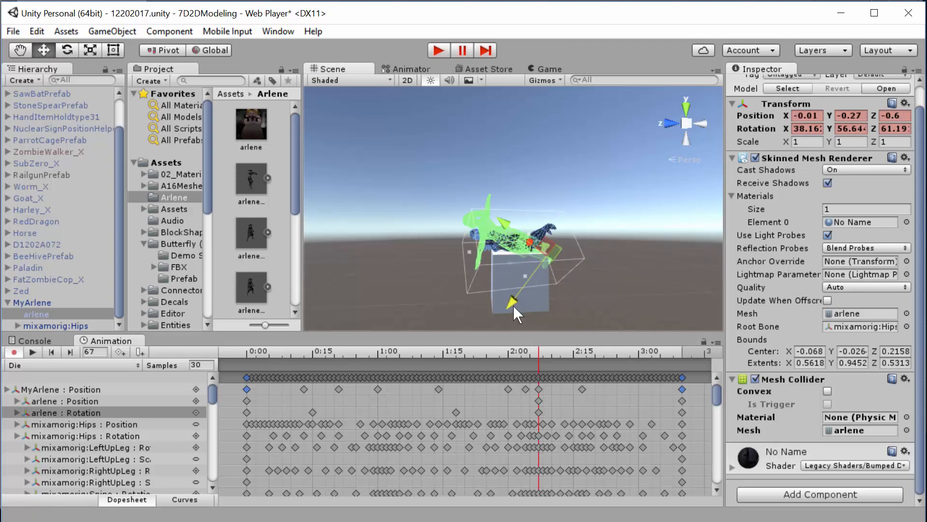
{"action": "left_click_drag", "start_coordinate": [539, 360], "coordinate": [710, 374]}
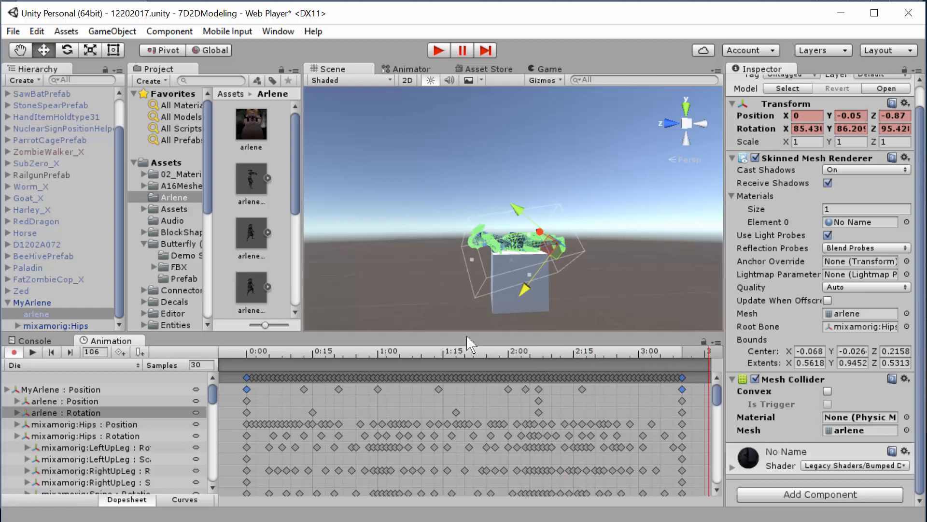